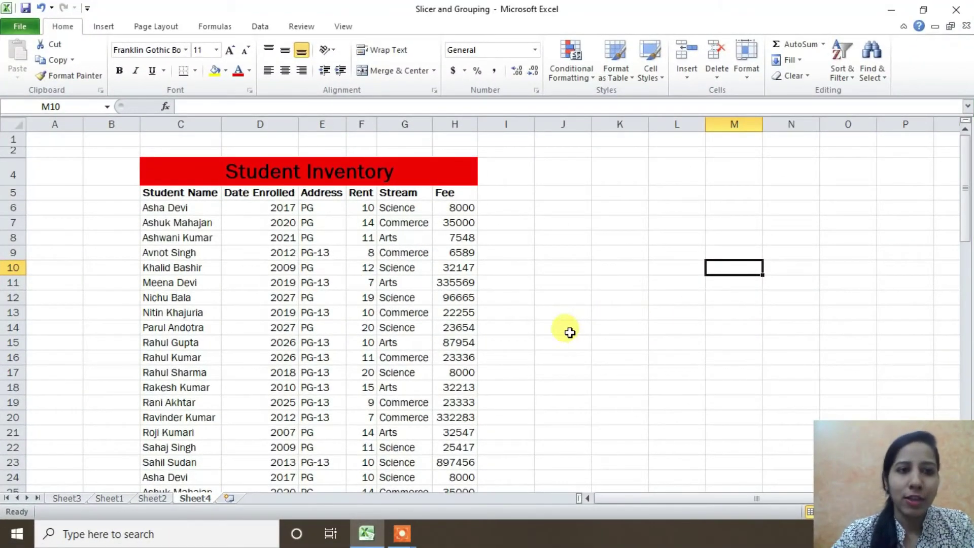
Step: Switch to Page Layout and scroll through the Student Inventory records in rows 6–77
click(157, 30)
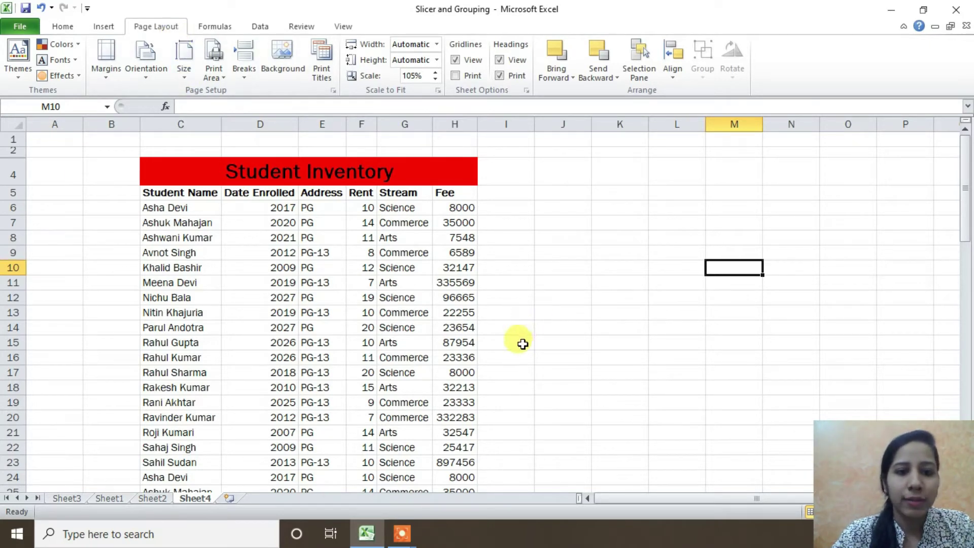
scroll(522, 344, down, 3)
scroll(516, 344, down, 4)
scroll(515, 345, down, 3)
scroll(514, 349, down, 10)
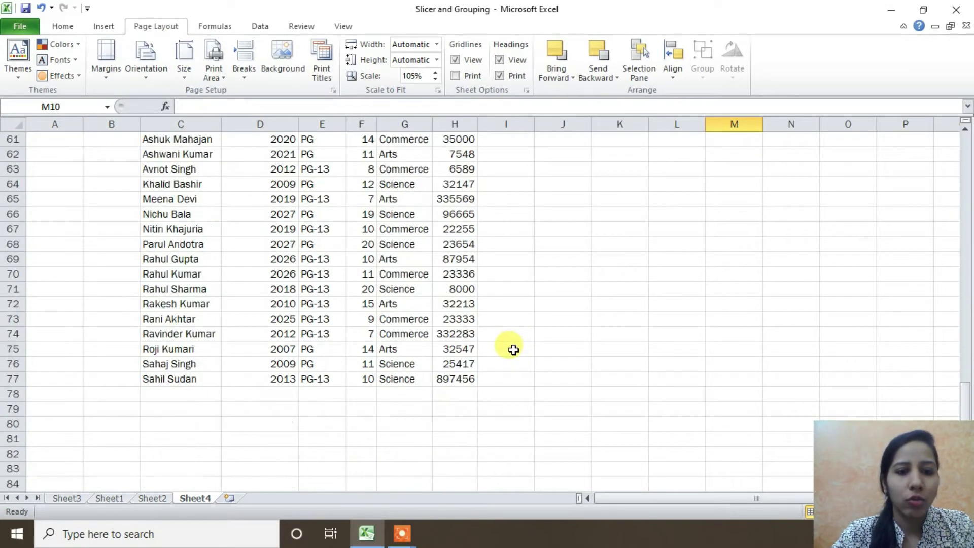
scroll(514, 349, down, 1)
scroll(512, 348, up, 8)
scroll(511, 348, up, 4)
scroll(516, 345, up, 8)
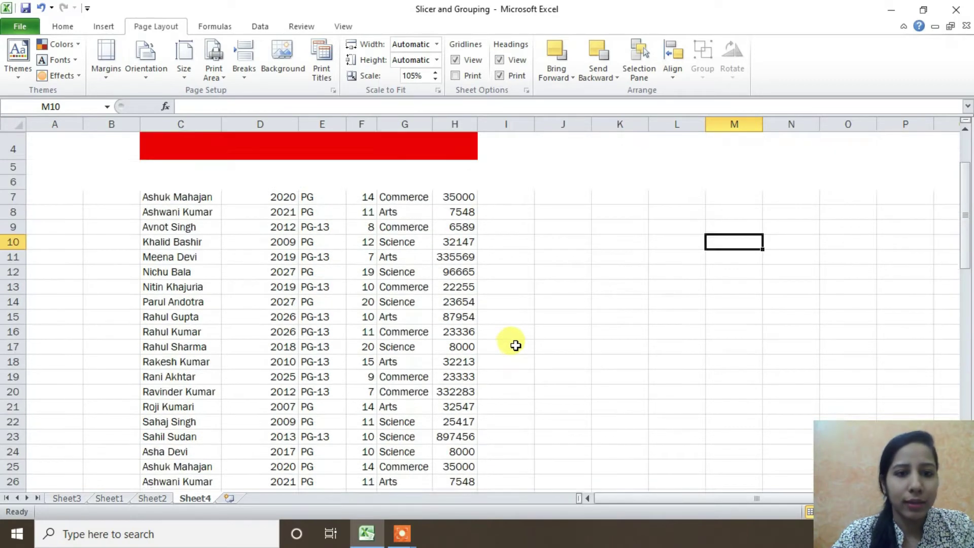
scroll(516, 345, up, 1)
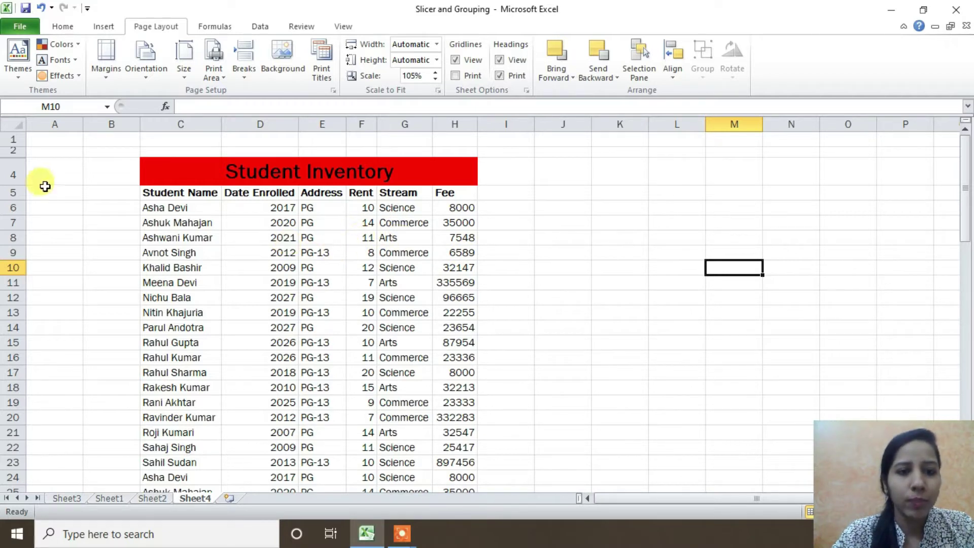
Step: Fill the header cells C5:H5 yellow
drag(144, 192, 435, 194)
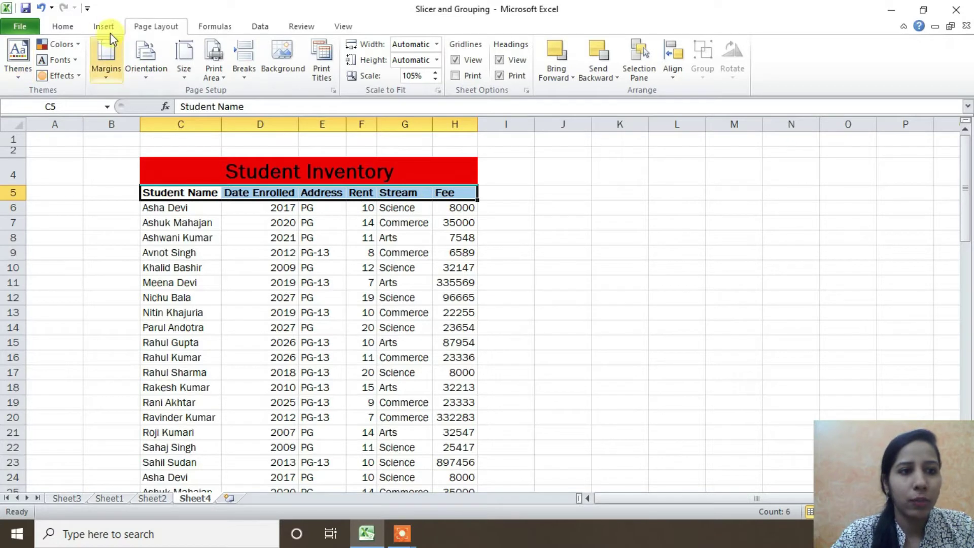
click(66, 28)
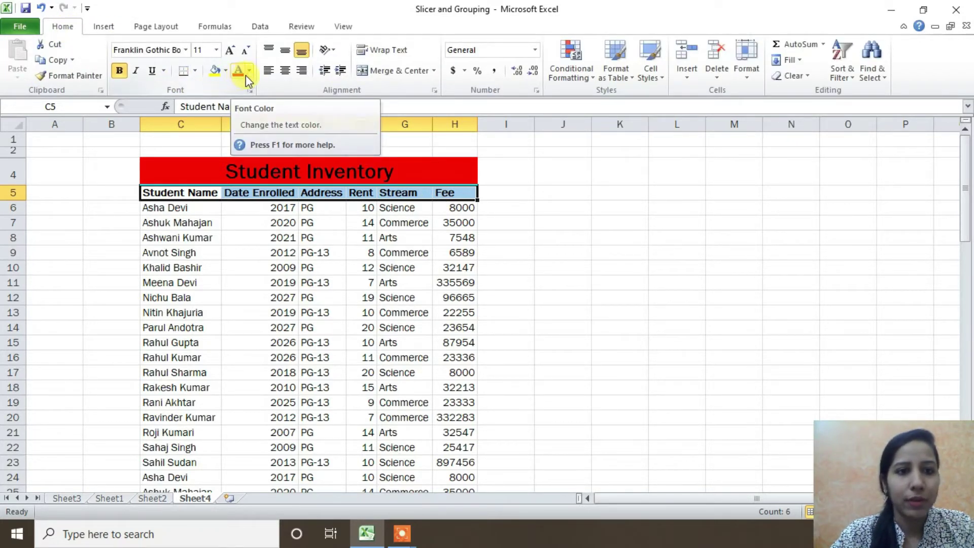
click(225, 72)
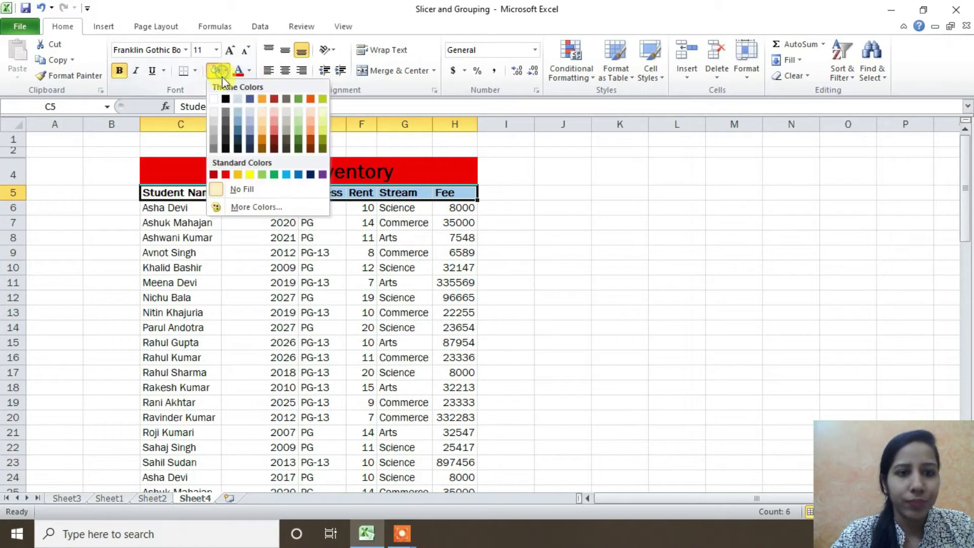
click(253, 175)
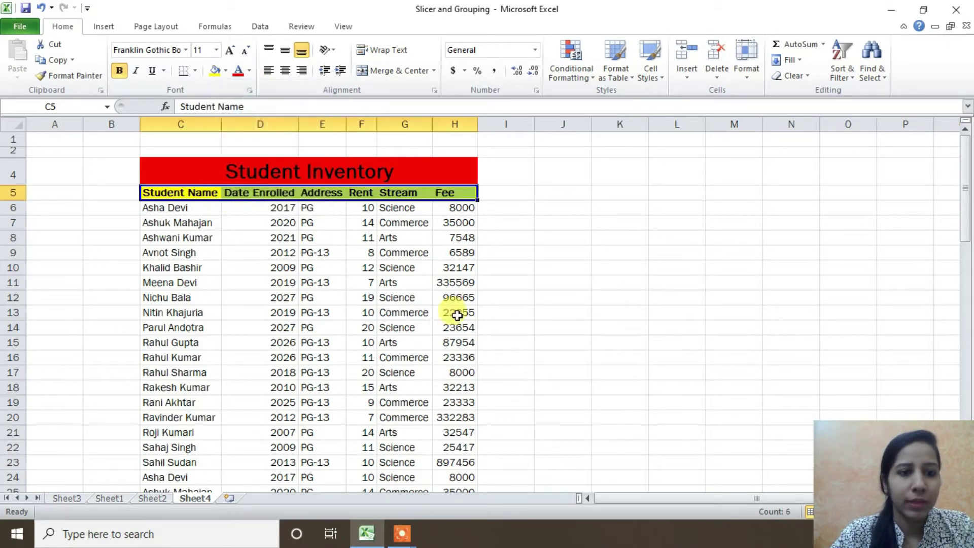
Step: Fill the student records C6:H26 light red, then scroll to review the table
click(211, 222)
scroll(215, 255, down, 1)
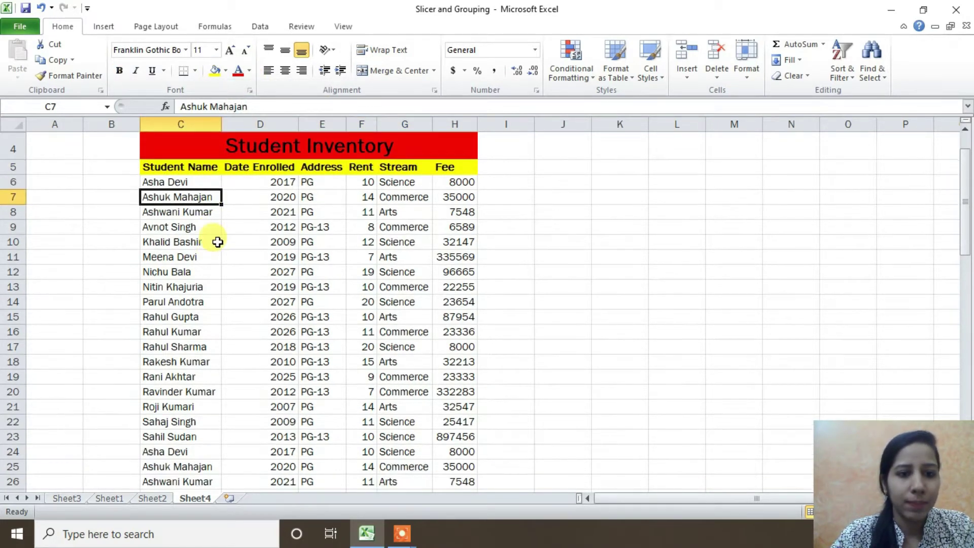
mouse_move(159, 184)
mouse_down()
mouse_move(352, 451)
mouse_move(432, 480)
mouse_up()
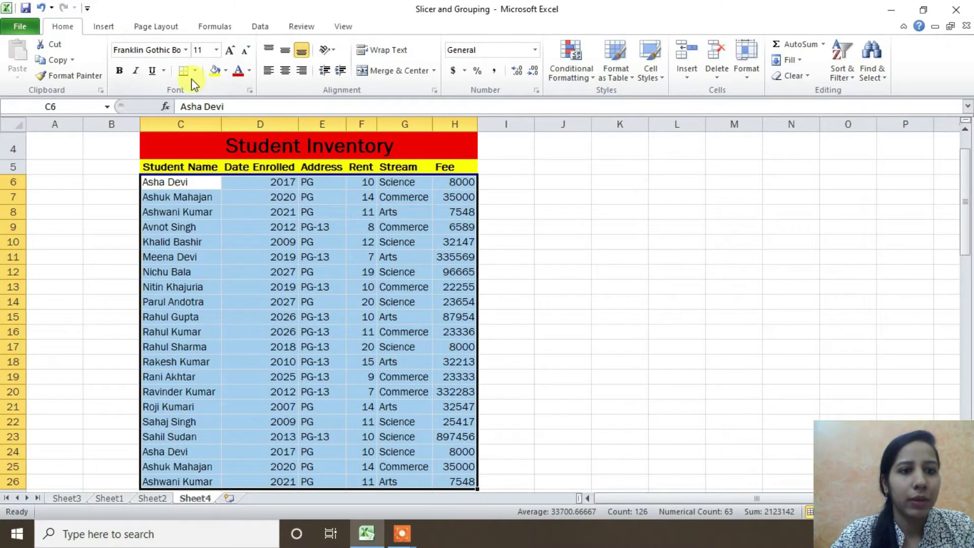
click(224, 71)
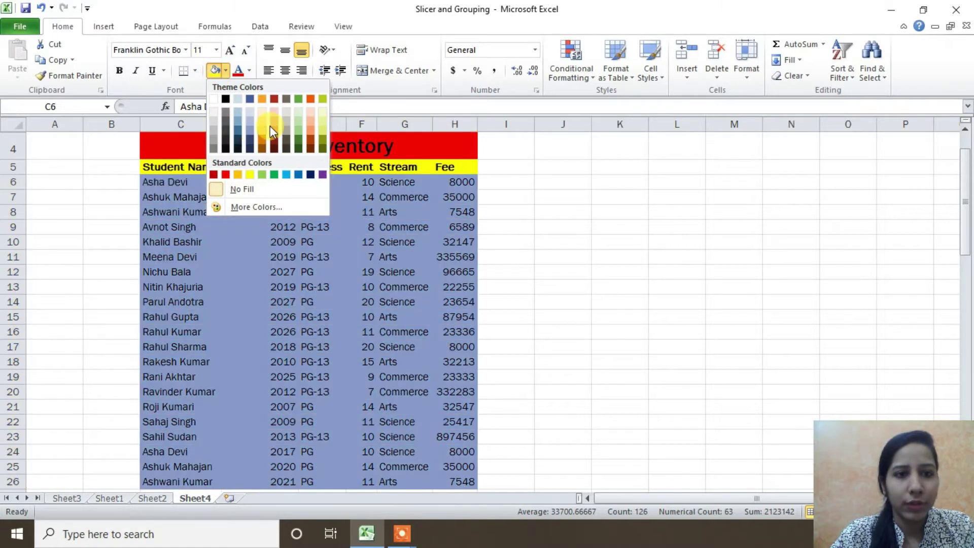
click(270, 130)
click(540, 300)
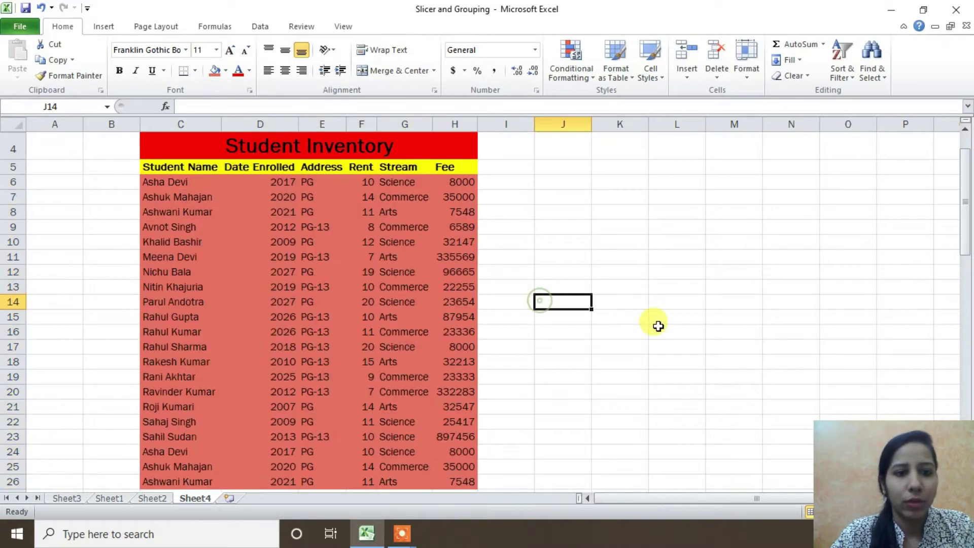
scroll(295, 311, down, 2)
scroll(294, 311, down, 4)
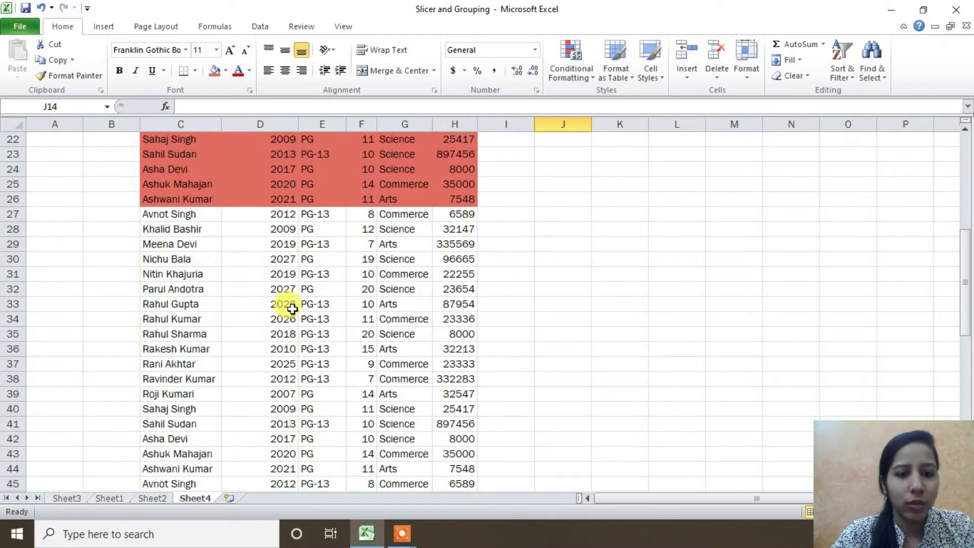
scroll(293, 310, up, 5)
scroll(292, 310, up, 1)
scroll(291, 312, down, 3)
scroll(291, 314, down, 5)
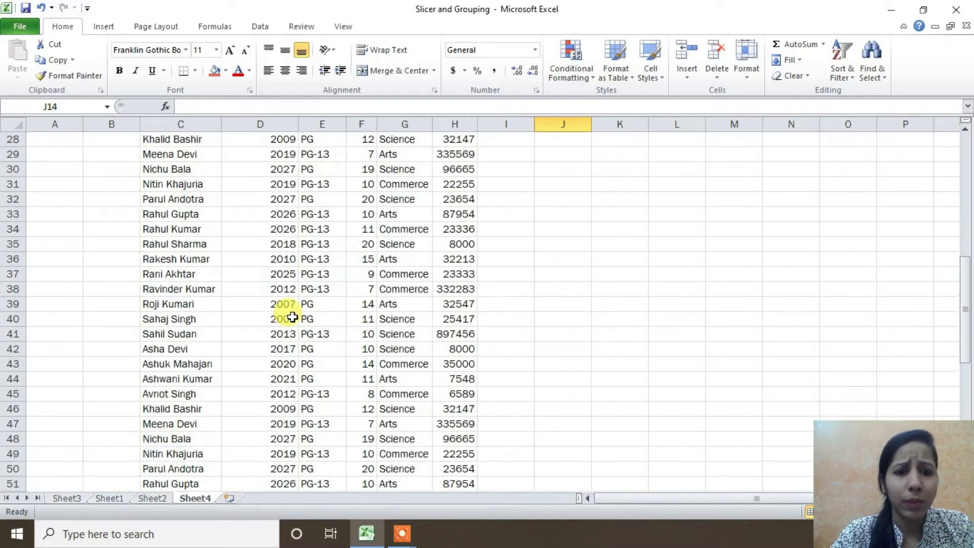
scroll(291, 320, down, 6)
scroll(293, 319, down, 8)
scroll(290, 321, up, 5)
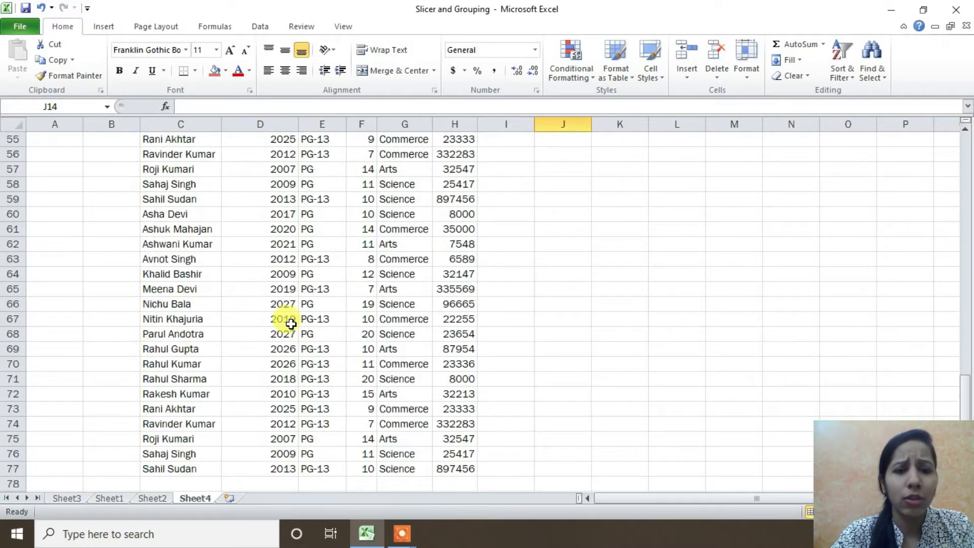
scroll(289, 322, up, 7)
scroll(292, 323, up, 7)
scroll(292, 324, up, 4)
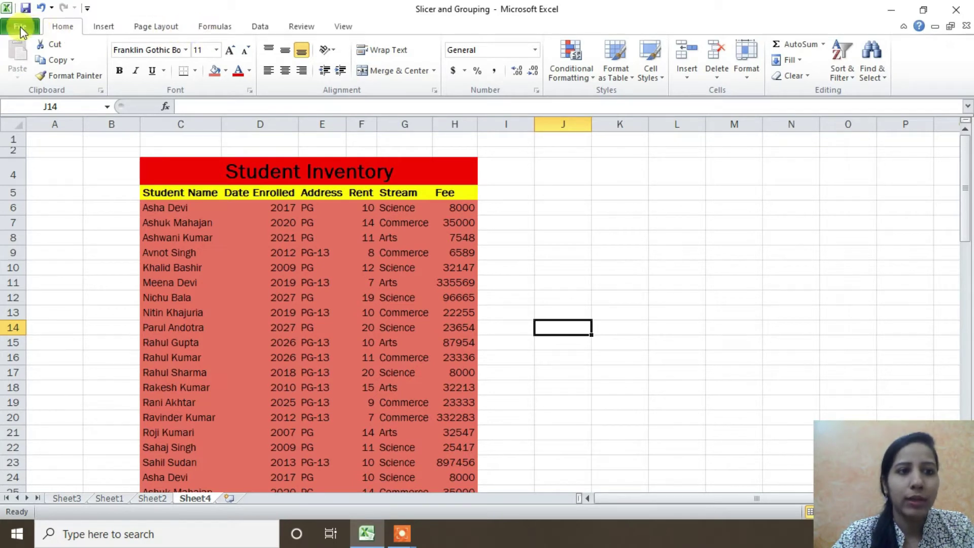
Step: Select the Student Inventory table and apply the Apex theme
click(156, 27)
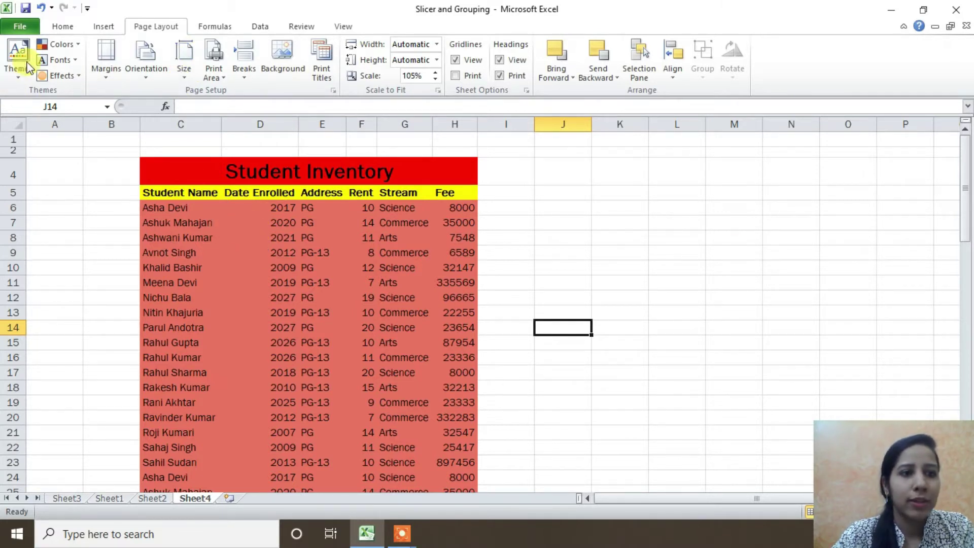
click(20, 77)
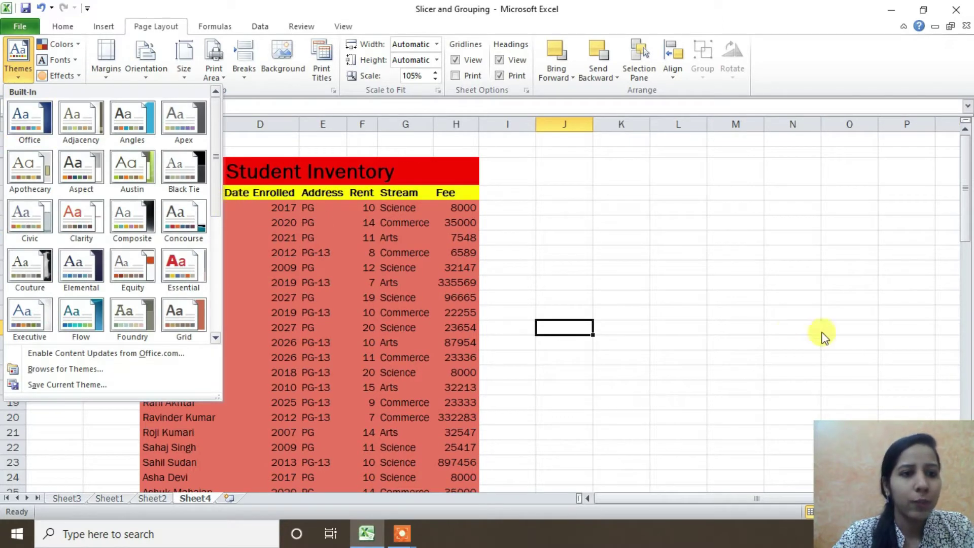
click(30, 118)
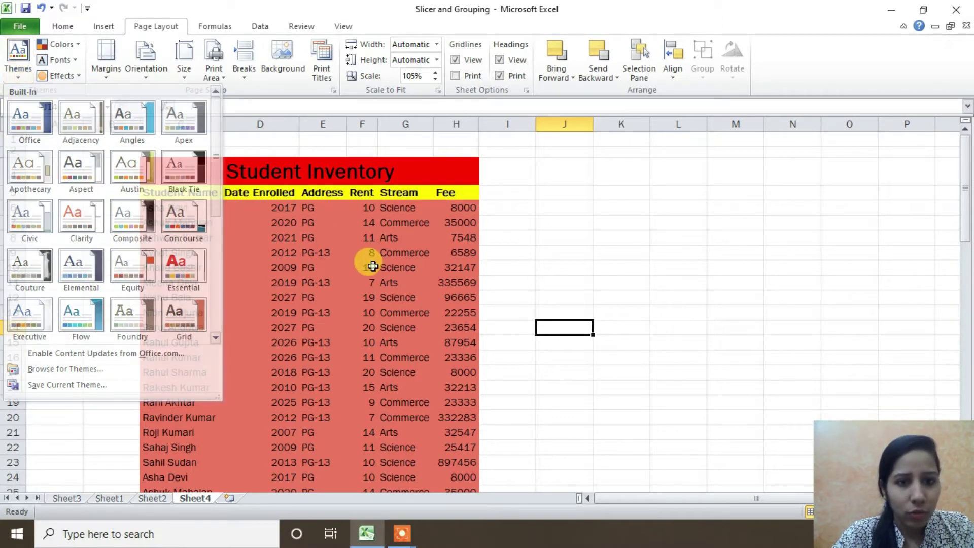
drag(165, 159, 274, 484)
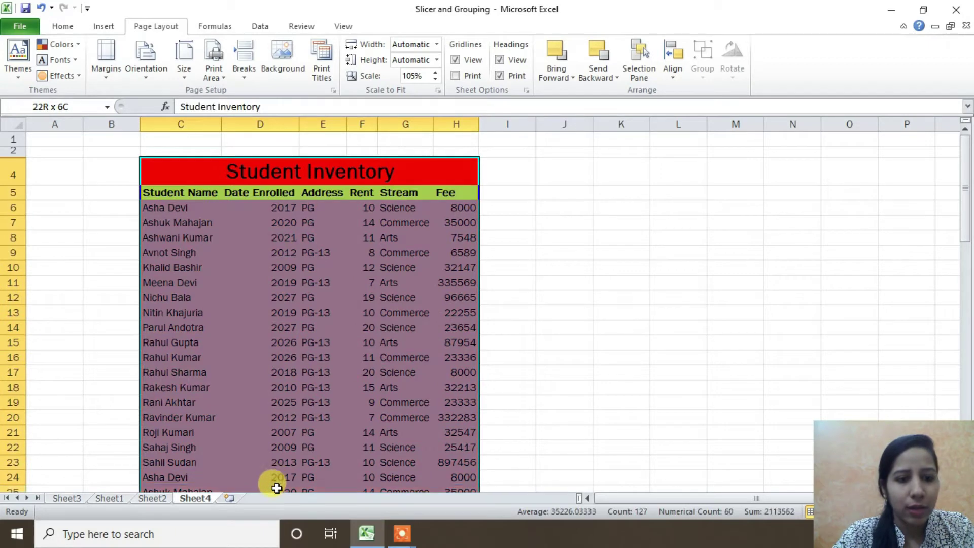
click(18, 55)
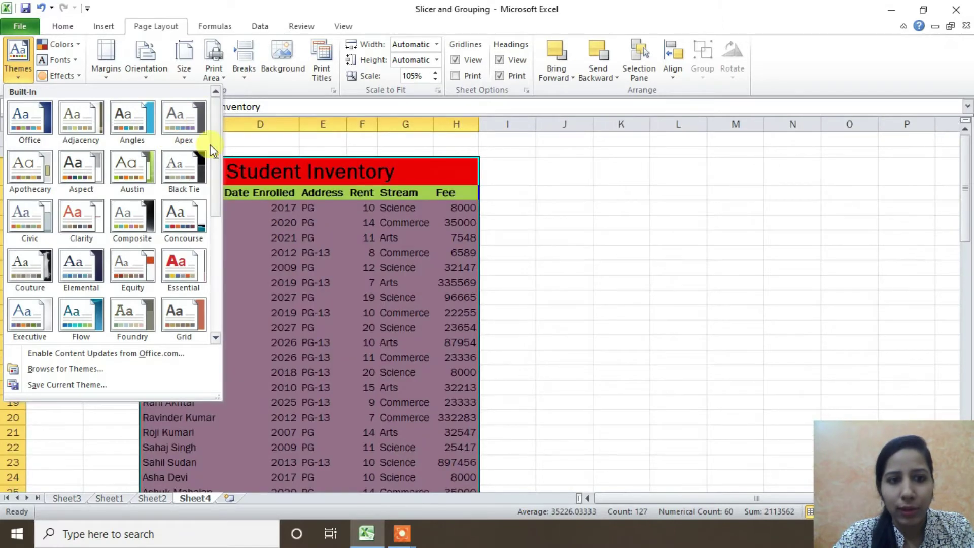
click(183, 117)
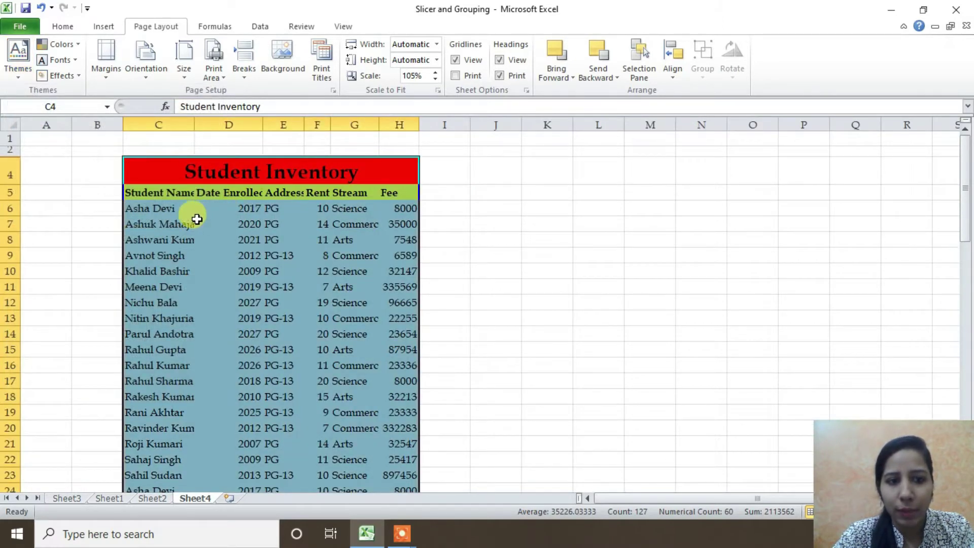
Step: Browse the other themes in the gallery, then close it keeping Apex
click(17, 69)
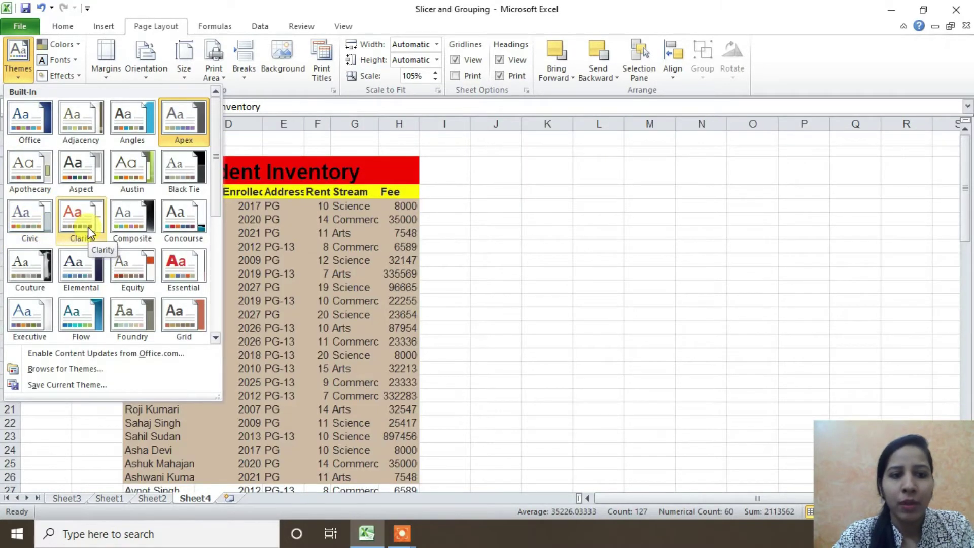
drag(215, 212, 204, 320)
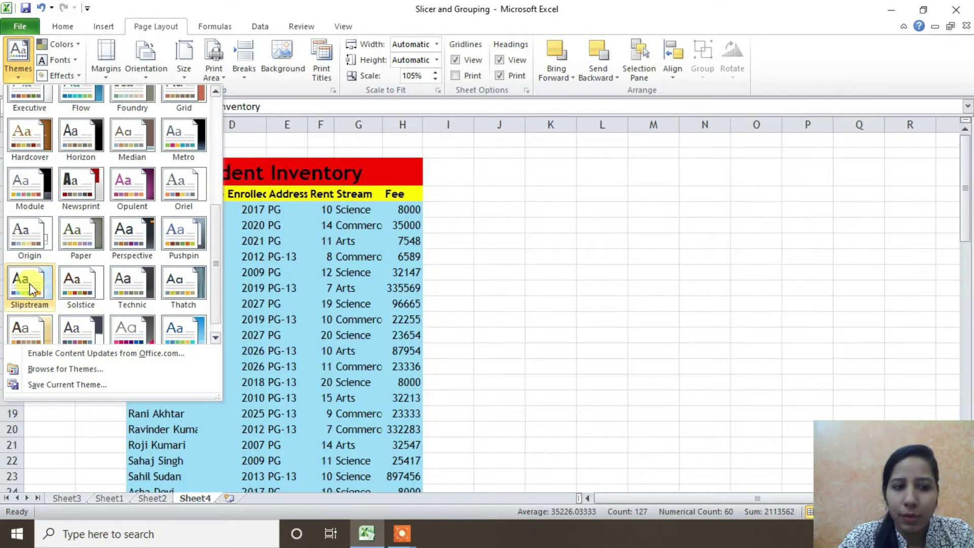
scroll(220, 294, down, 1)
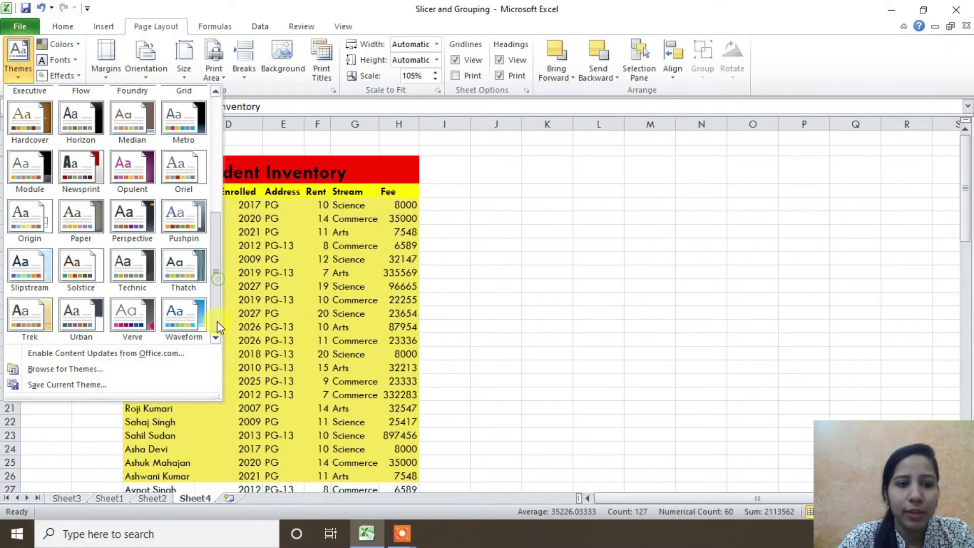
scroll(229, 242, up, 2)
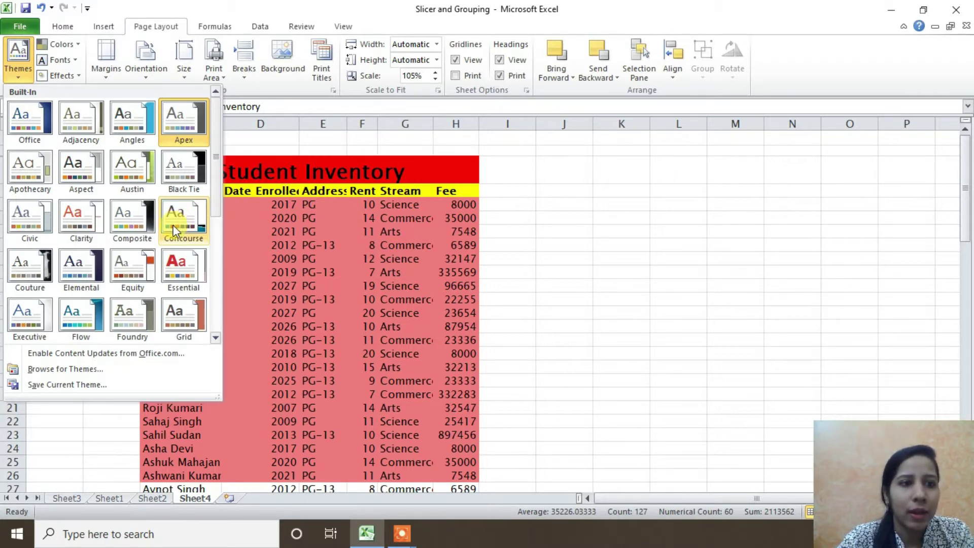
key(Escape)
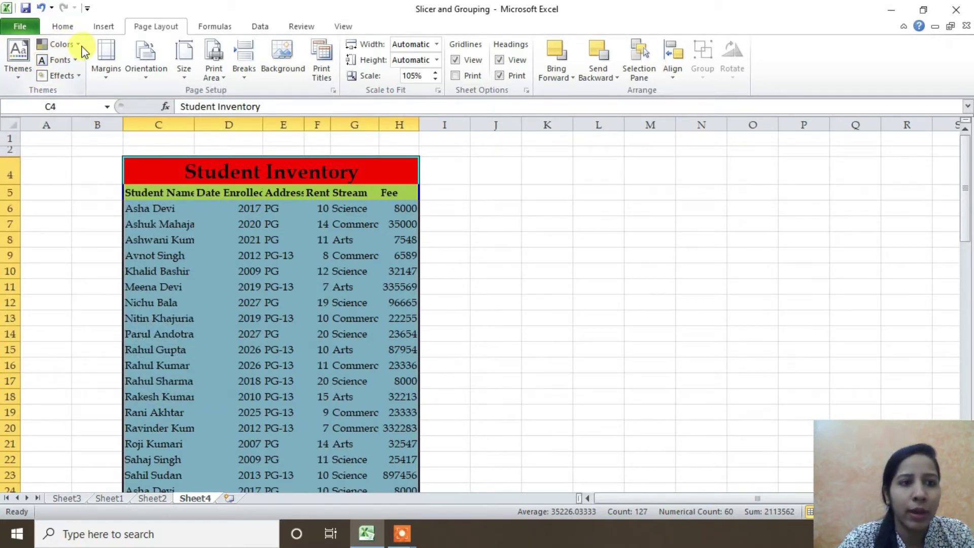
Step: Start new theme colours, view More Colors for Text/Background - Dark 1, then cancel
click(61, 44)
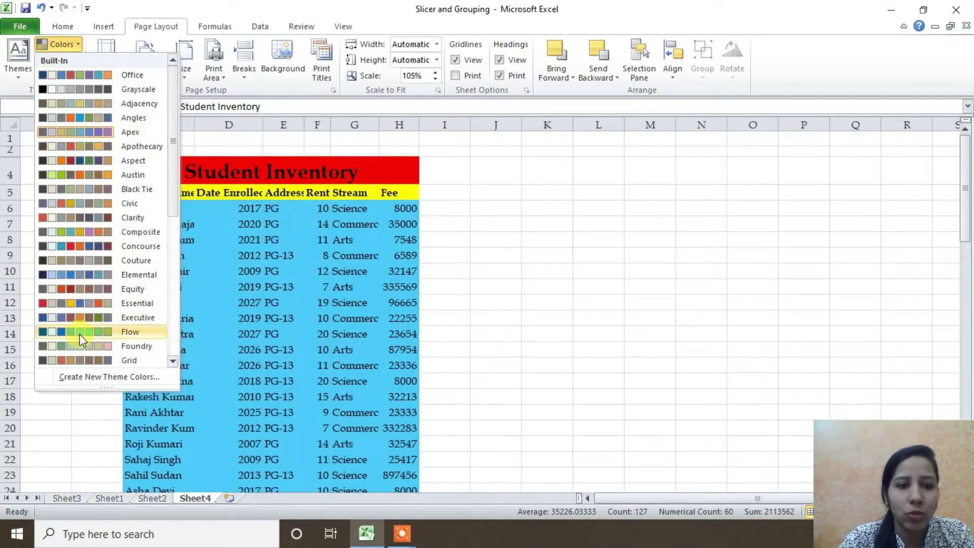
click(572, 348)
click(75, 45)
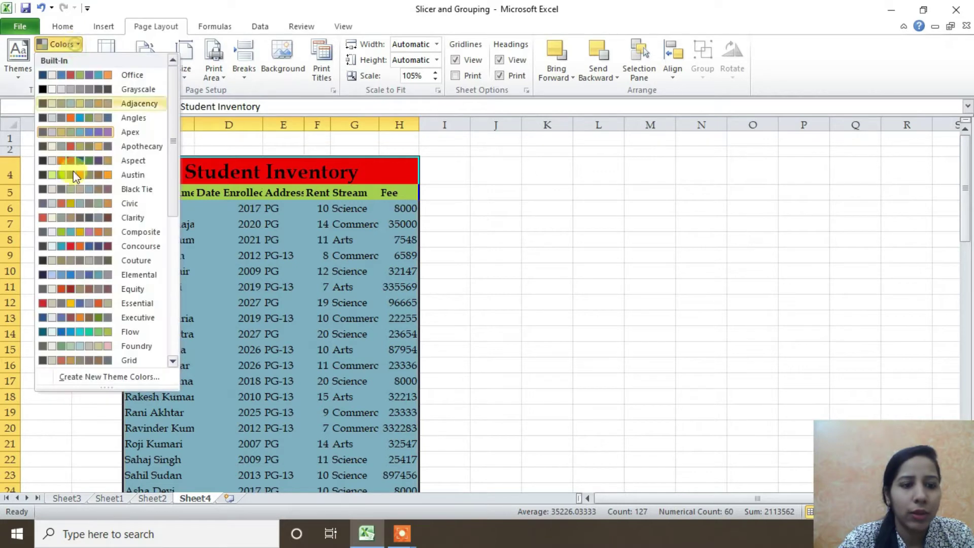
click(147, 377)
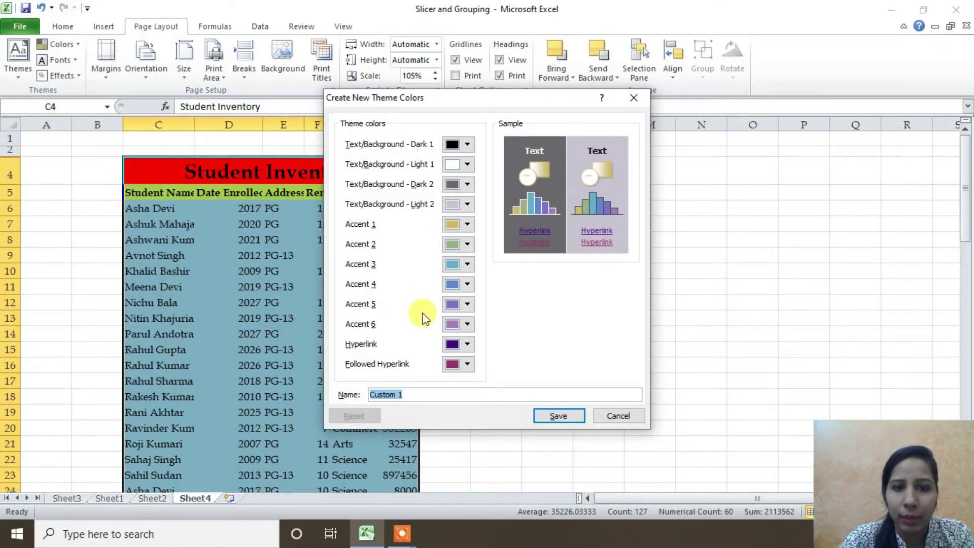
click(467, 145)
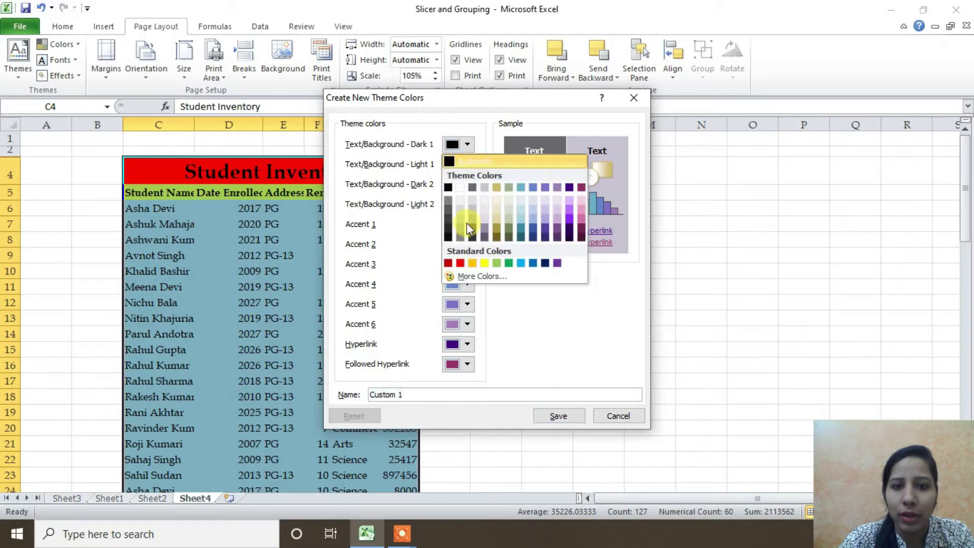
click(482, 276)
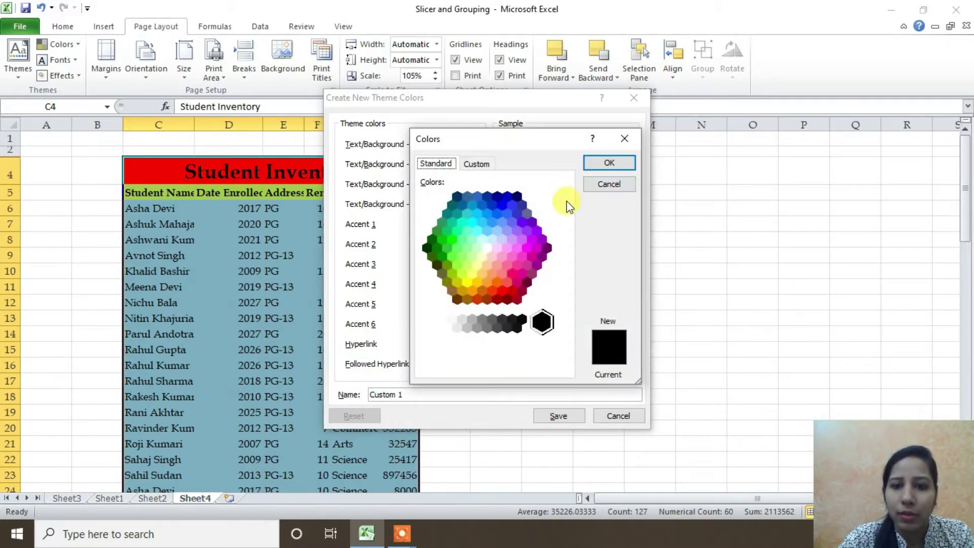
click(617, 185)
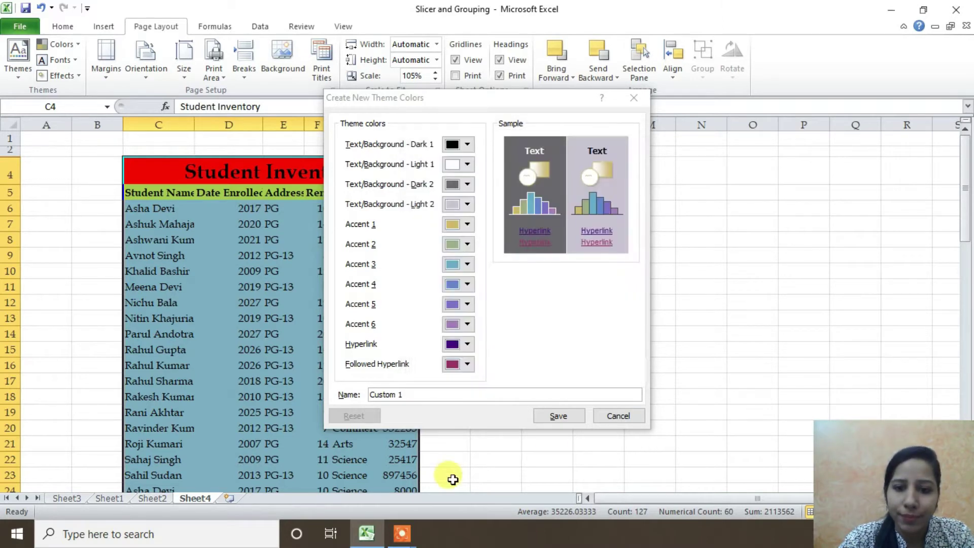
click(622, 419)
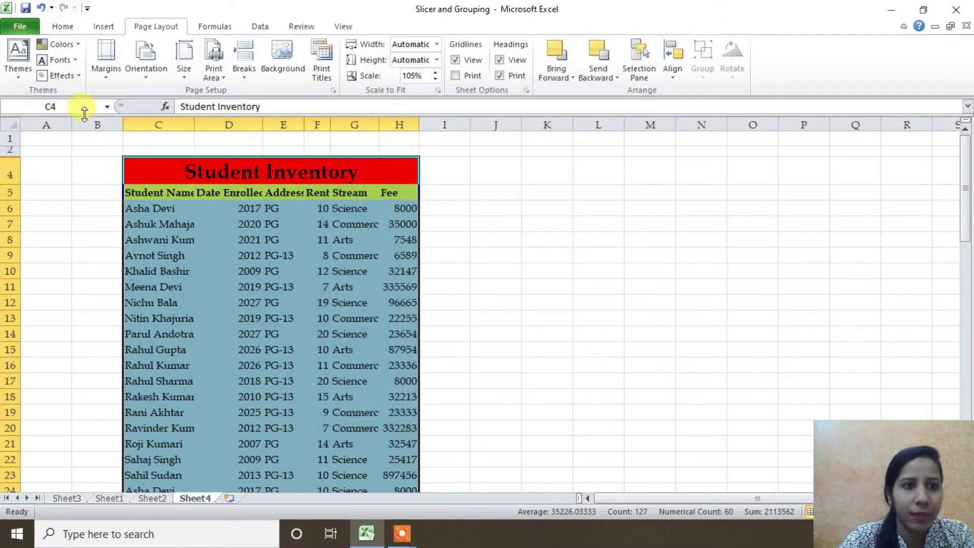
Step: Browse the theme font sets and close the list without choosing one
click(60, 60)
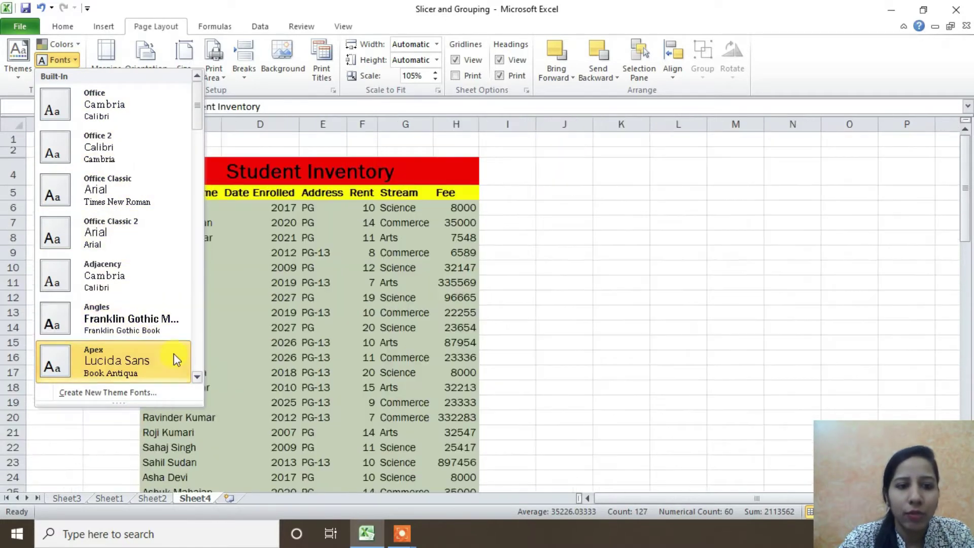
click(197, 377)
click(197, 377)
click(196, 377)
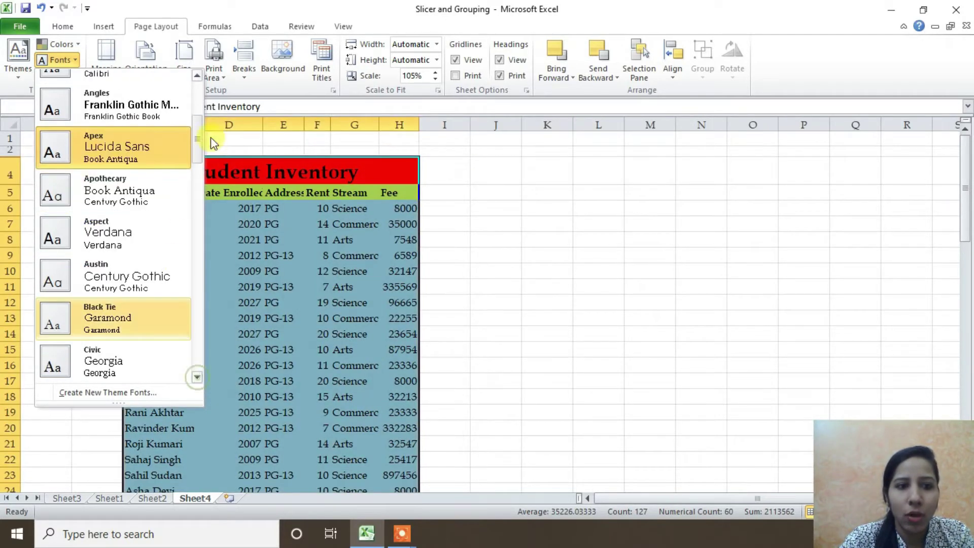
drag(199, 151, 184, 357)
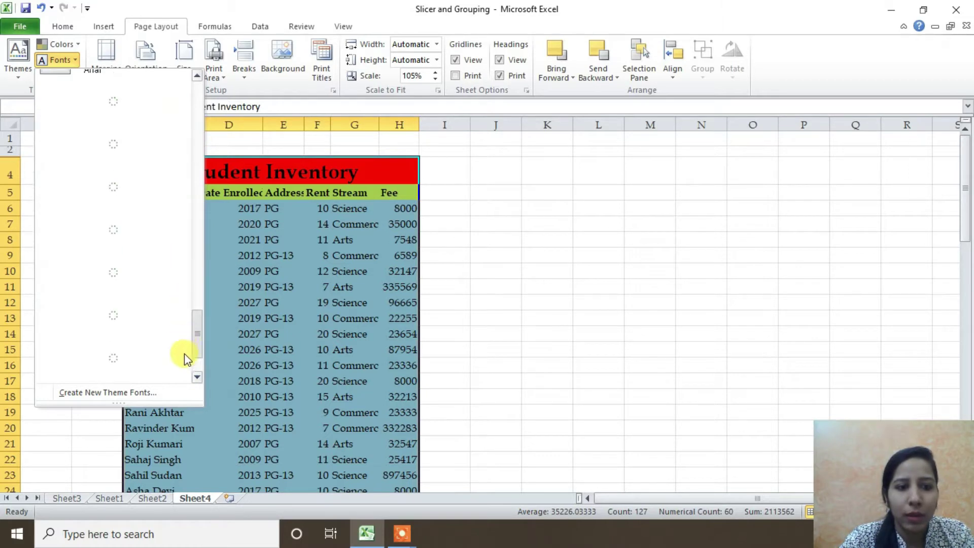
scroll(186, 362, up, 10)
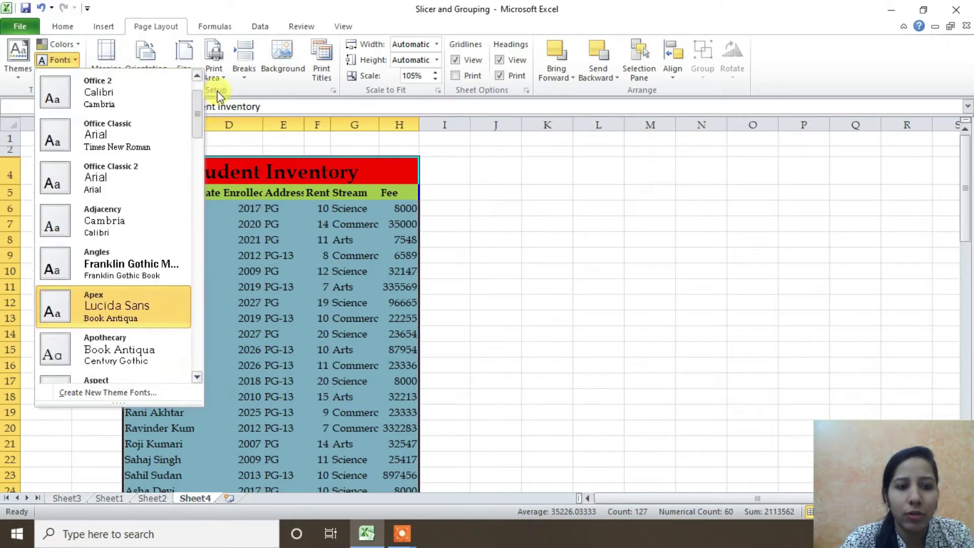
click(573, 323)
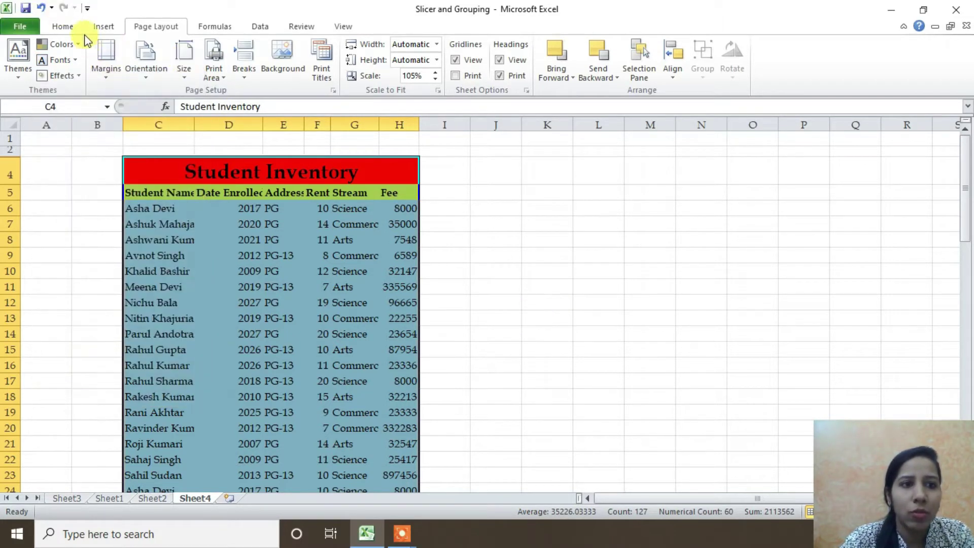
Step: Scroll the cell font list keeping Book Antiqua, then show the theme Effects gallery
click(63, 26)
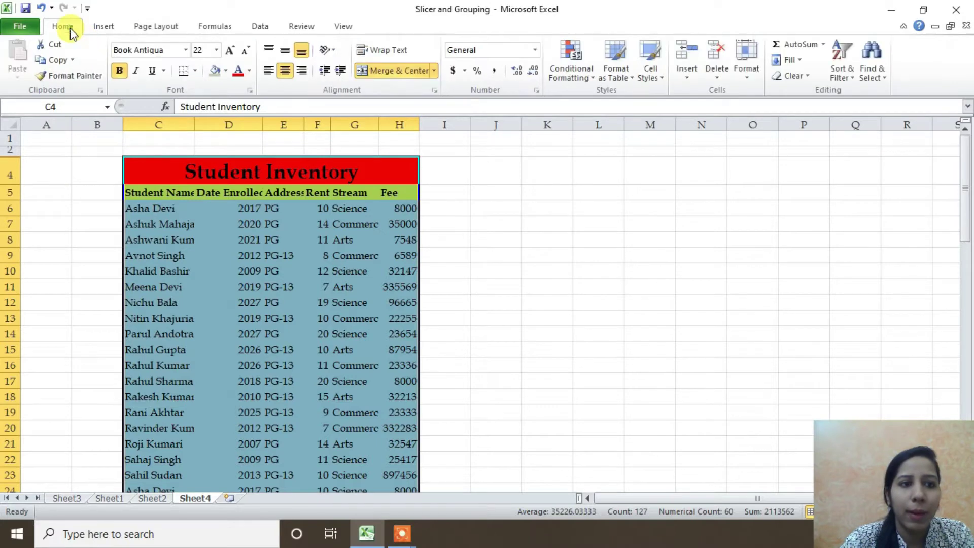
click(185, 49)
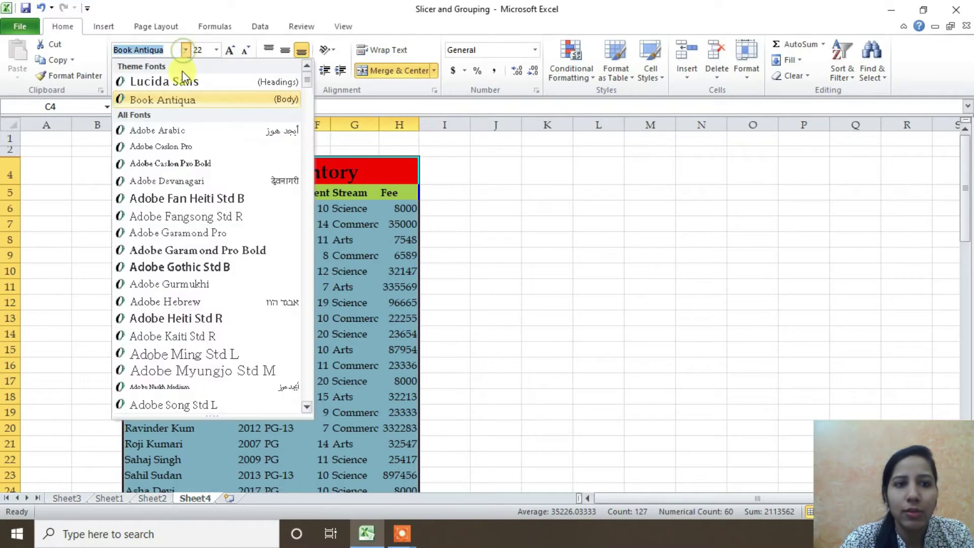
scroll(194, 169, down, 5)
scroll(195, 171, down, 5)
scroll(196, 173, down, 5)
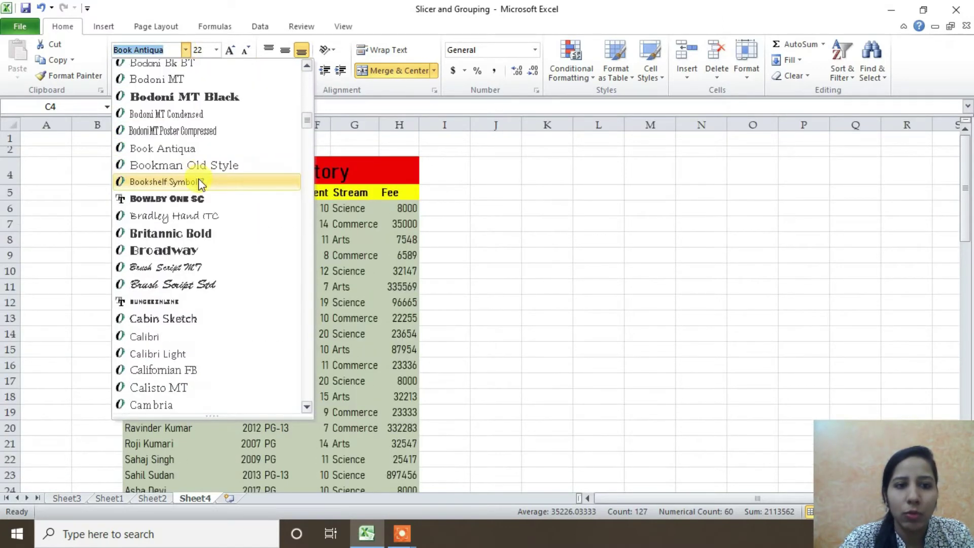
scroll(200, 175, down, 5)
scroll(208, 182, down, 5)
scroll(239, 206, down, 1)
scroll(244, 213, down, 3)
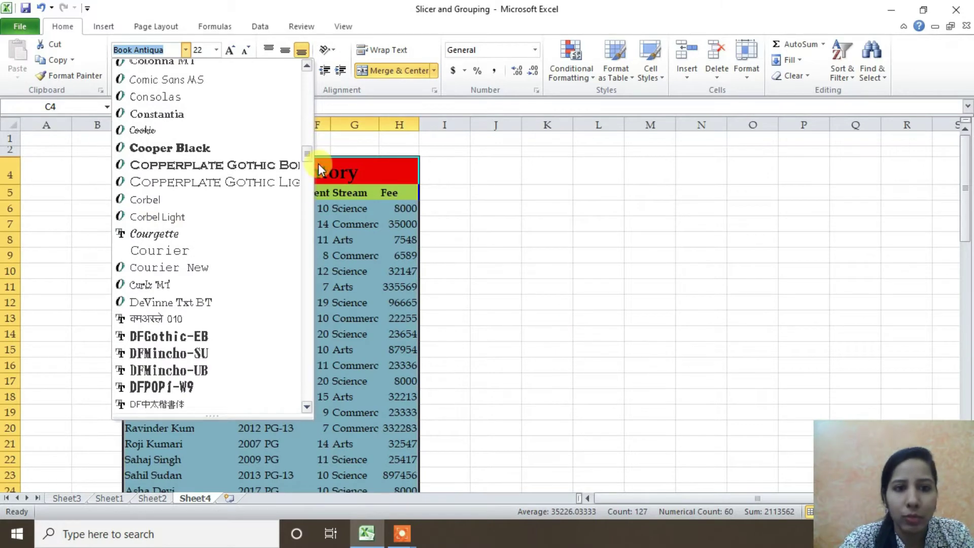
click(751, 324)
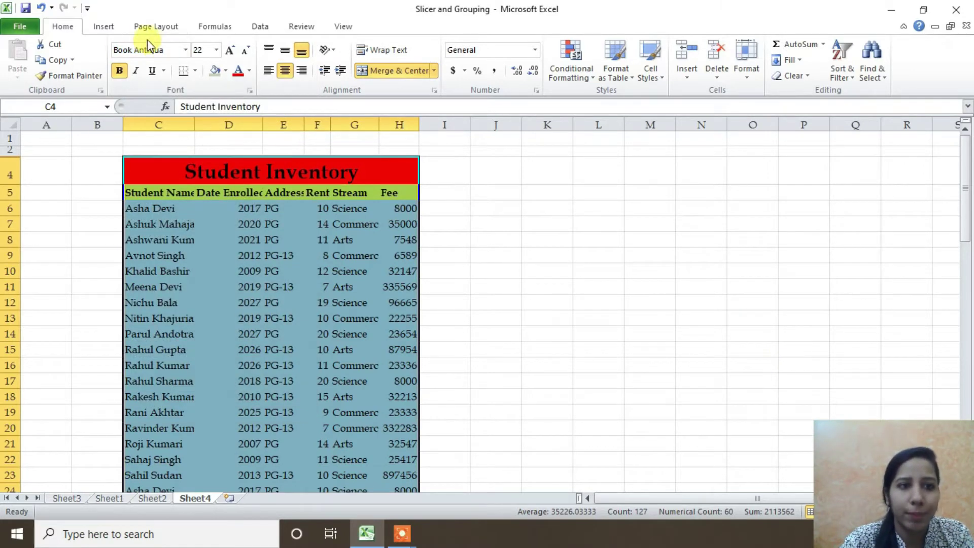
click(154, 27)
click(80, 75)
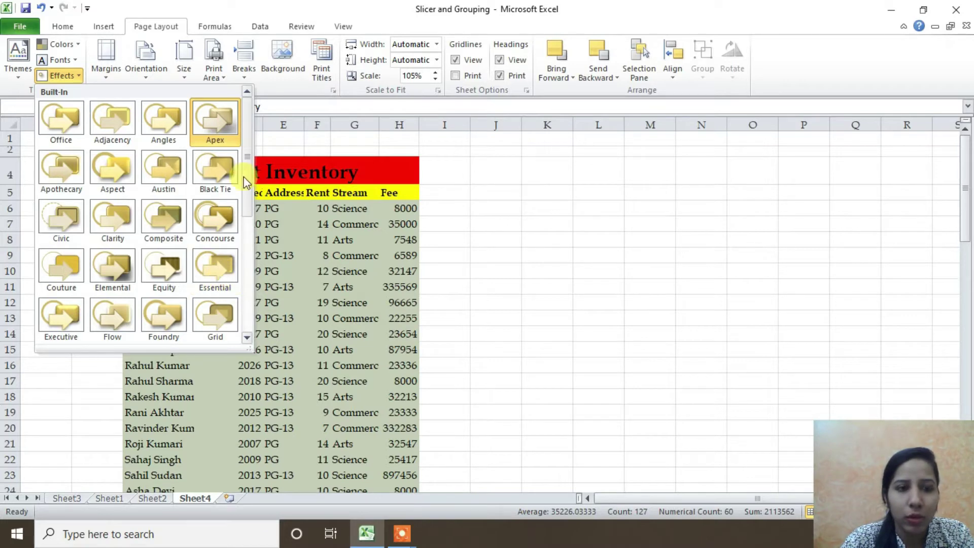
Step: Apply Black Tie theme effects, deselect the table, and dismiss the Themes gallery
click(226, 168)
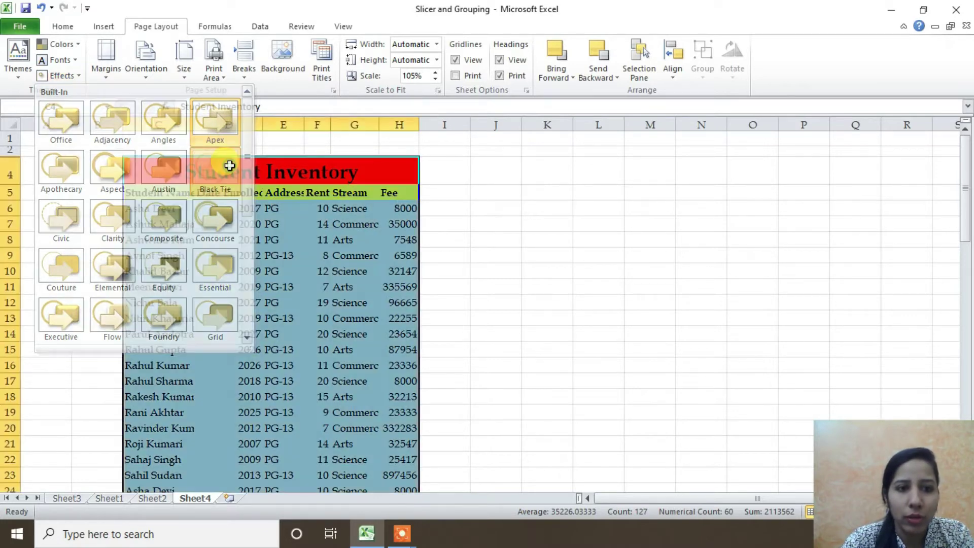
click(496, 271)
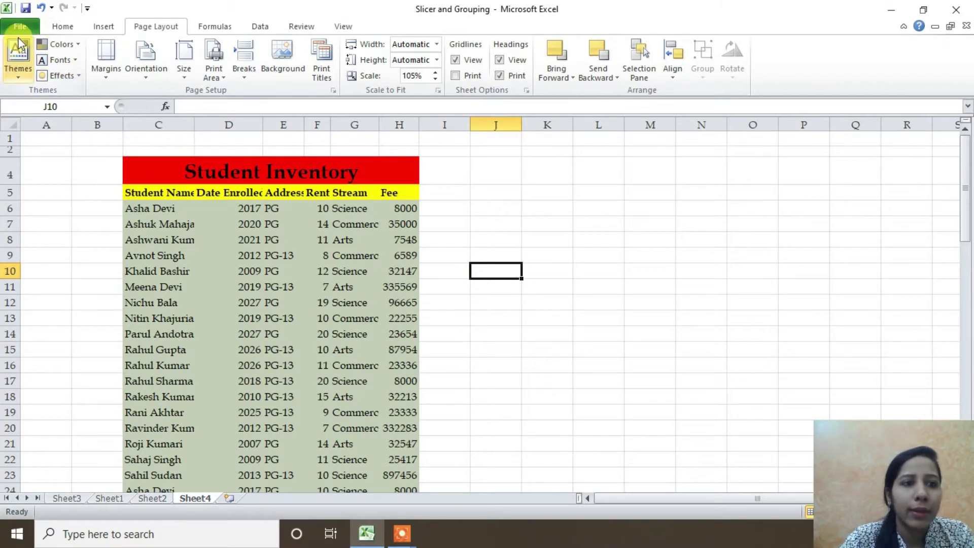
click(18, 58)
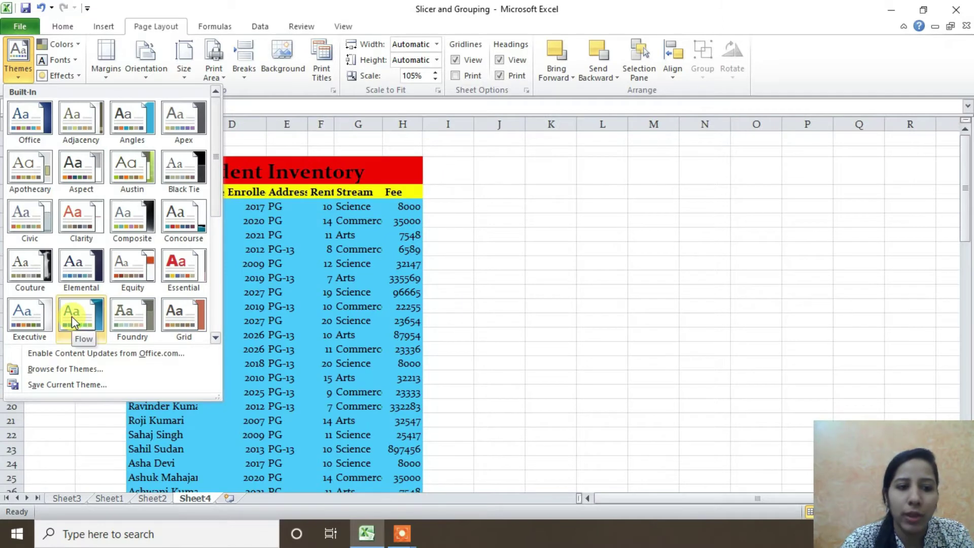
click(492, 109)
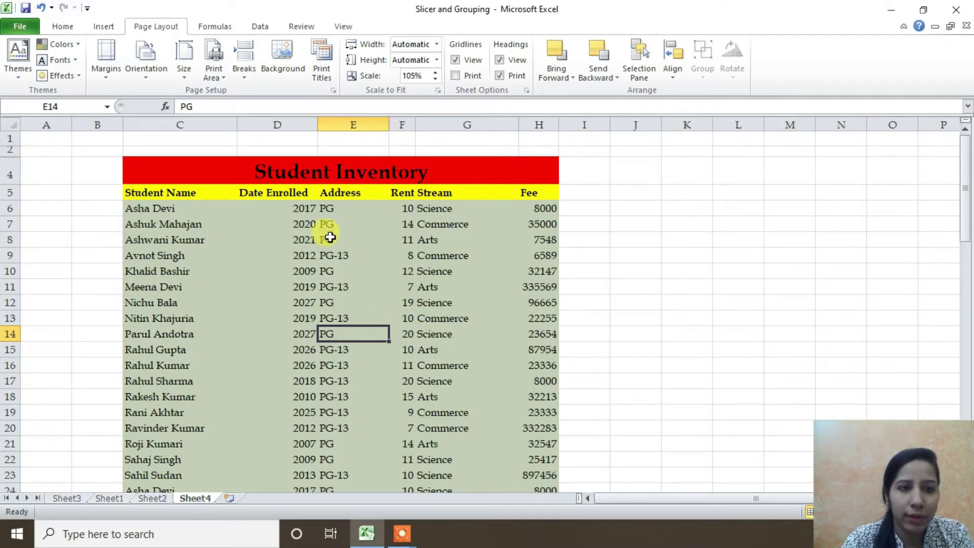
click(106, 60)
click(727, 247)
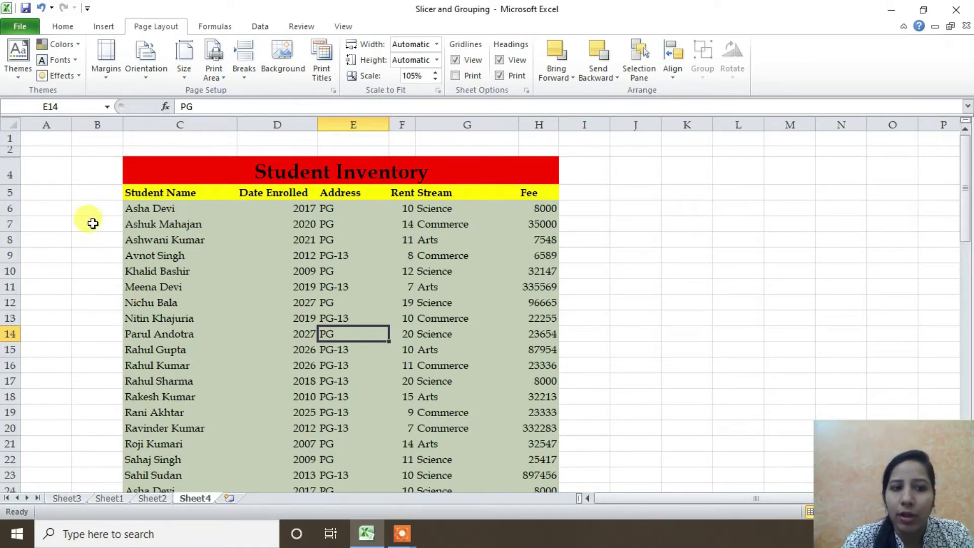
click(96, 193)
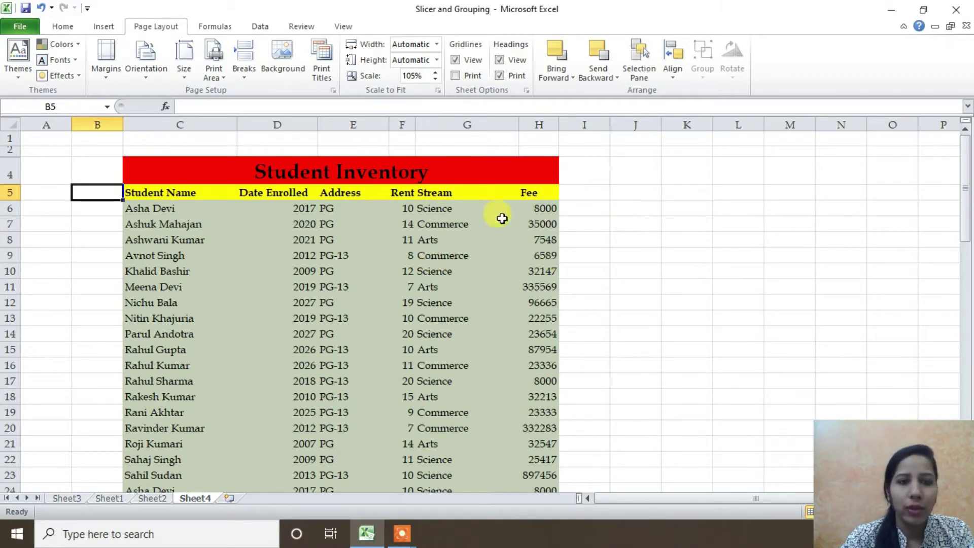
Step: Try the Normal margin preset, then switch to Narrow margins
click(106, 79)
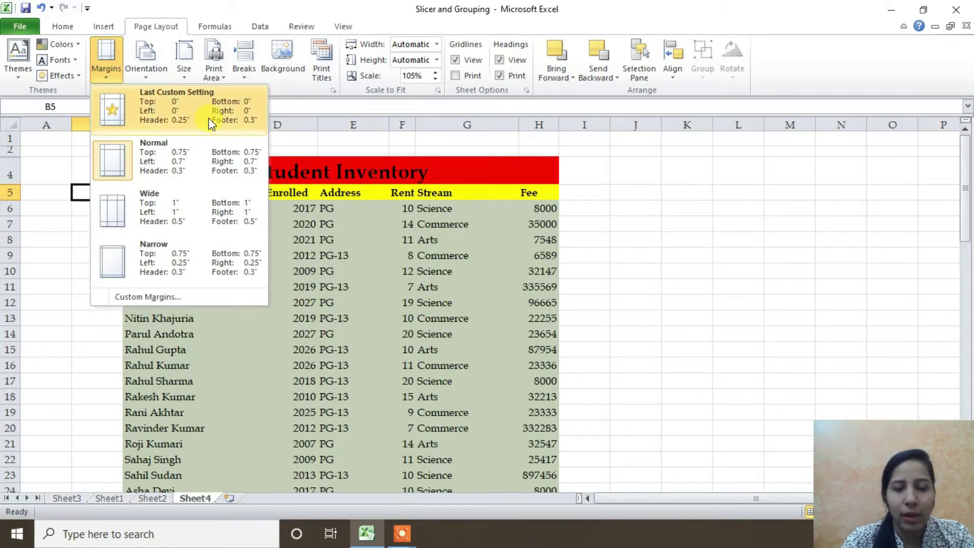
click(191, 157)
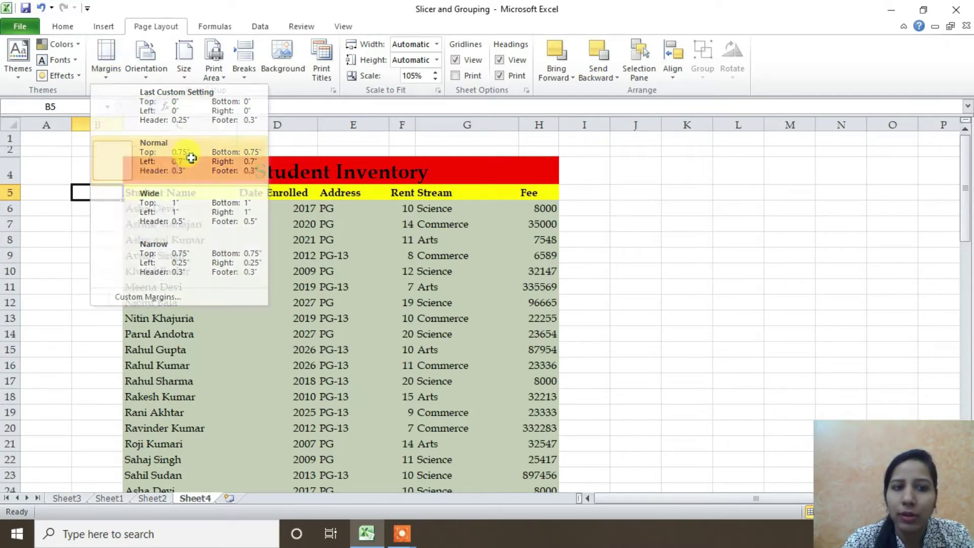
click(114, 74)
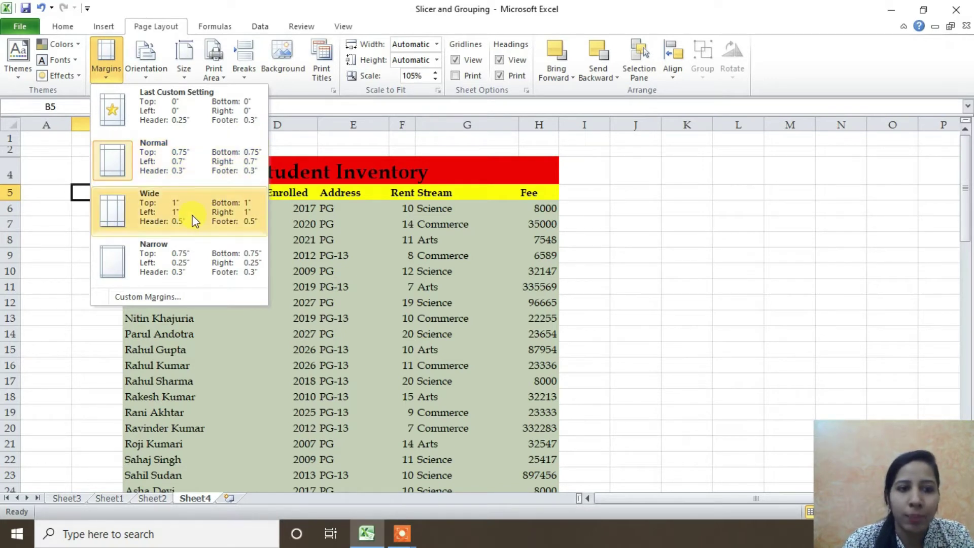
click(185, 267)
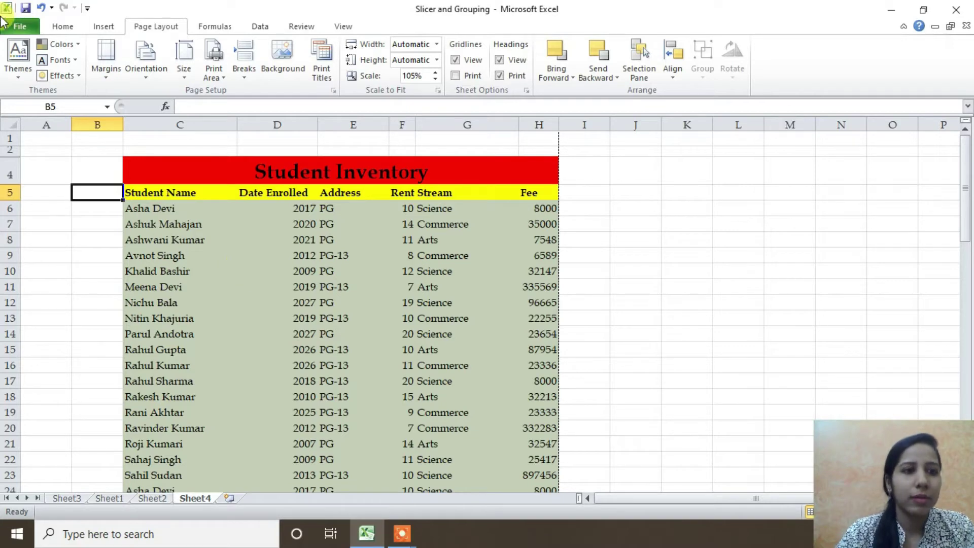
Step: Page through both print preview pages, keeping Print Active Sheets, then return to Page Layout
click(20, 27)
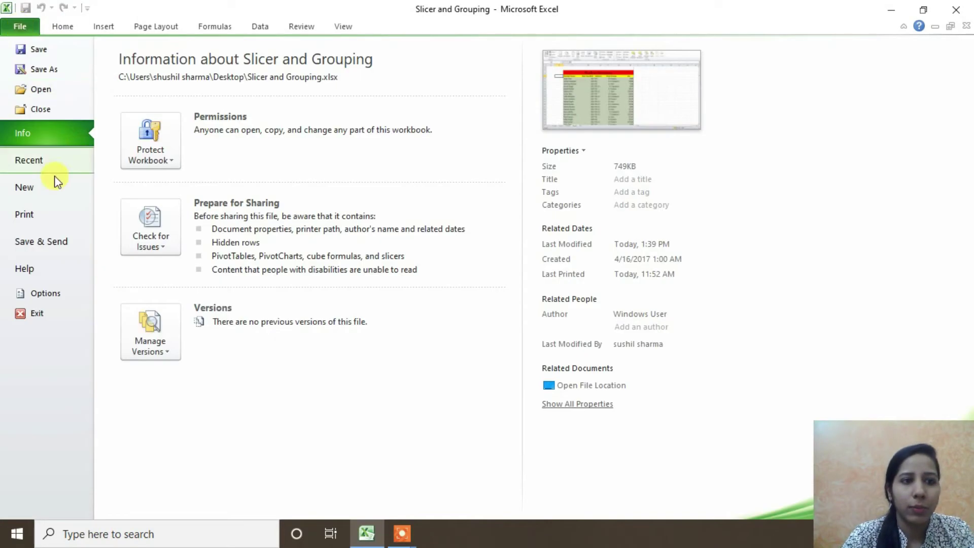
click(30, 214)
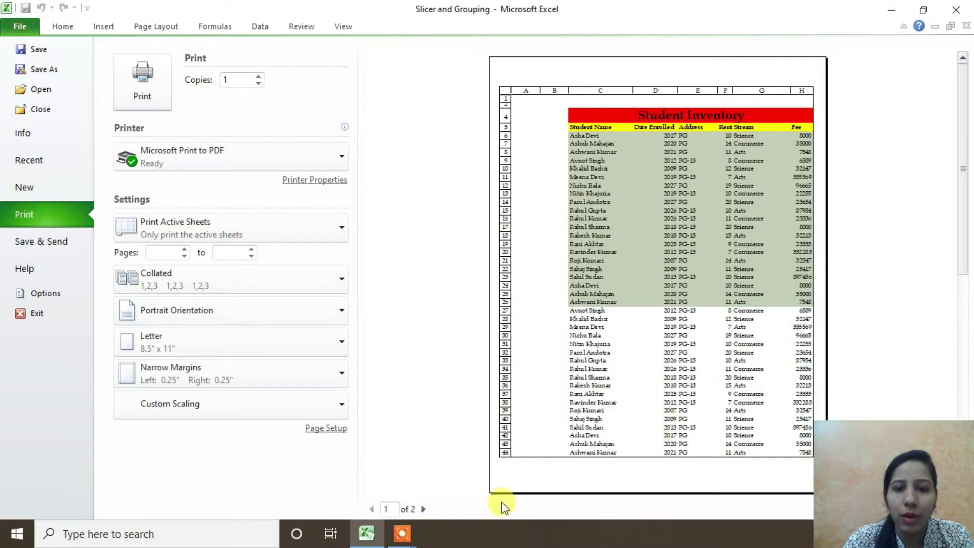
click(424, 510)
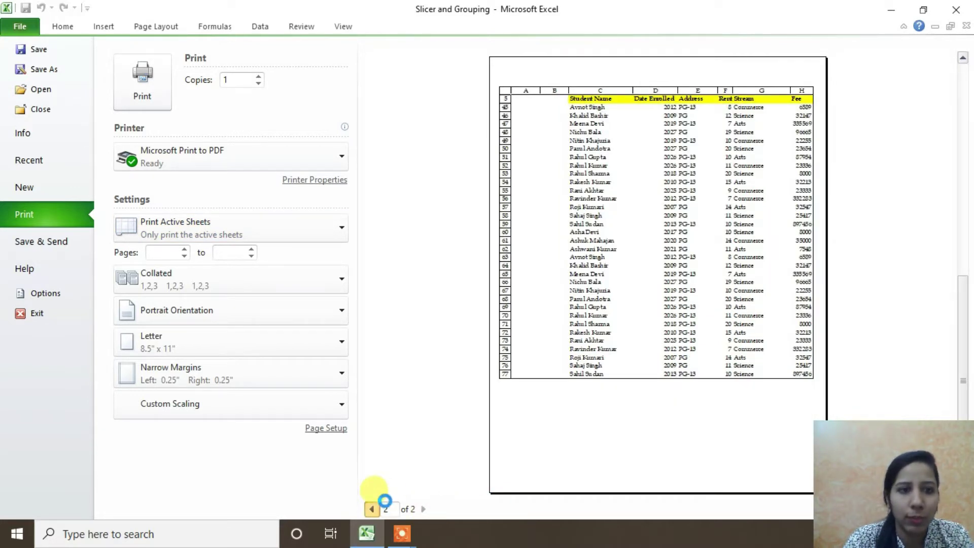
click(373, 509)
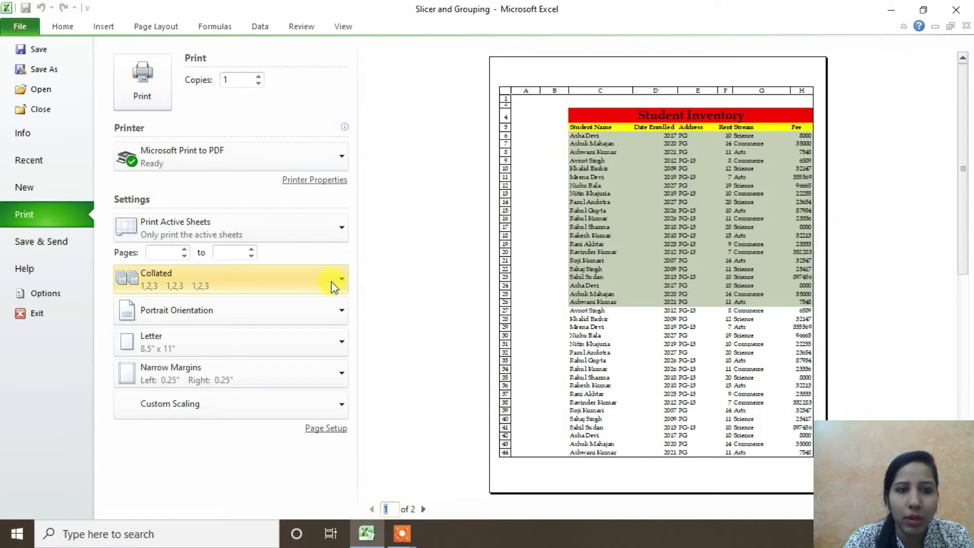
click(341, 229)
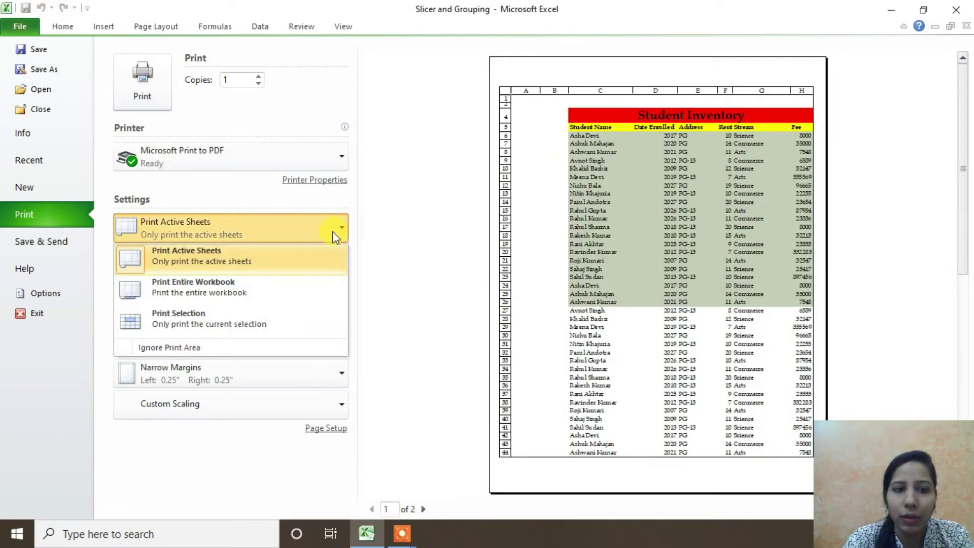
click(470, 264)
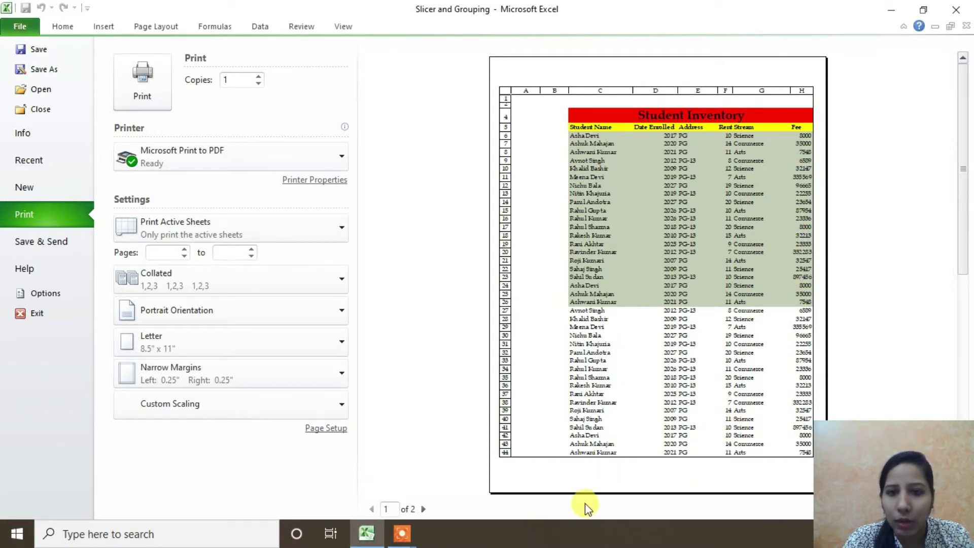
click(423, 509)
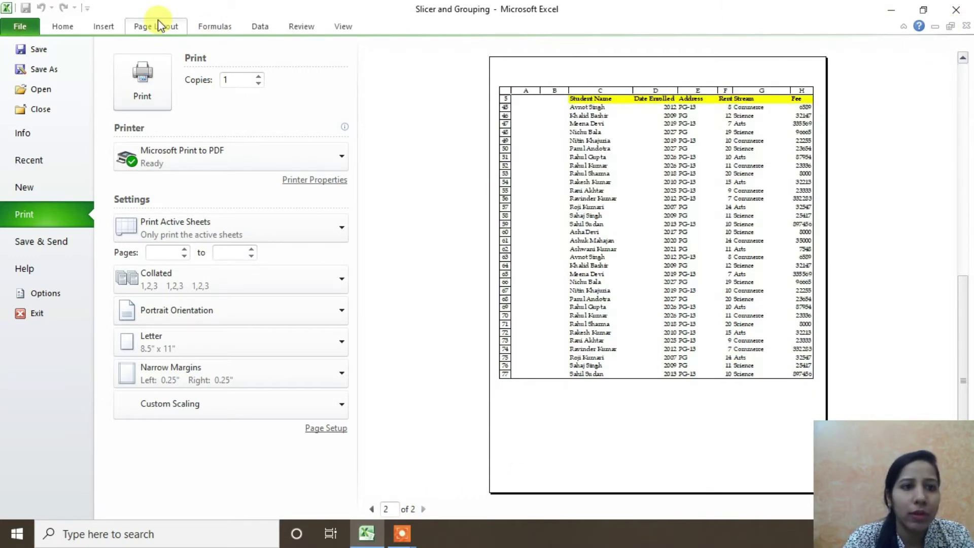
click(157, 26)
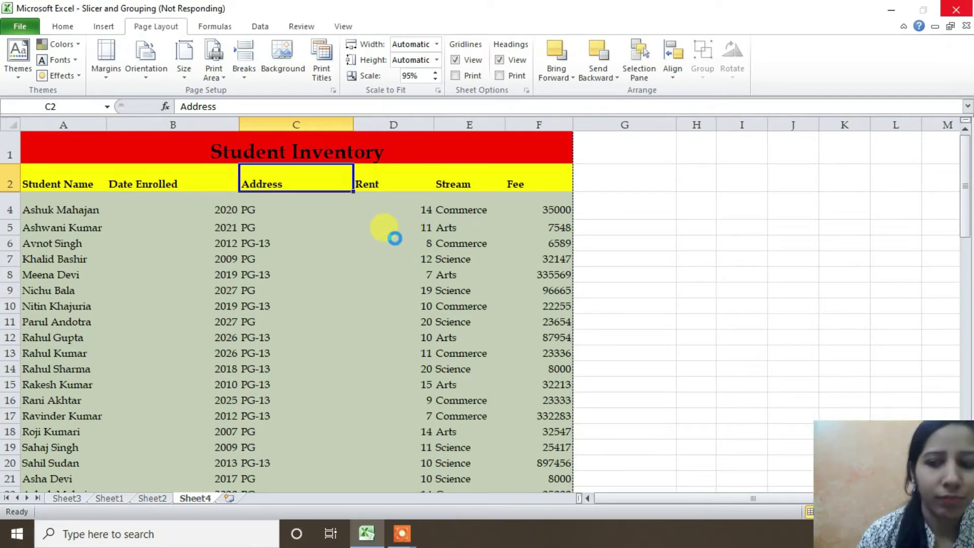
key(ctrl+p)
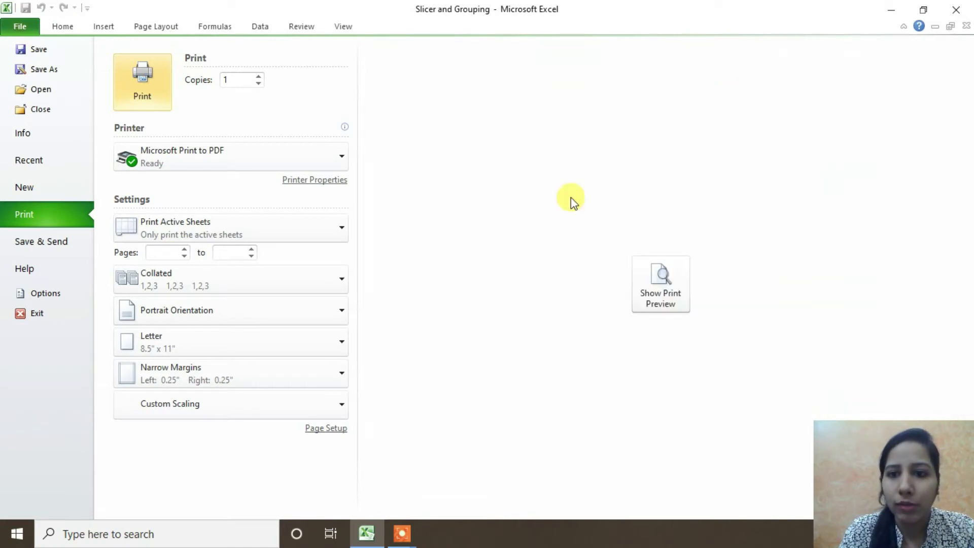
click(671, 293)
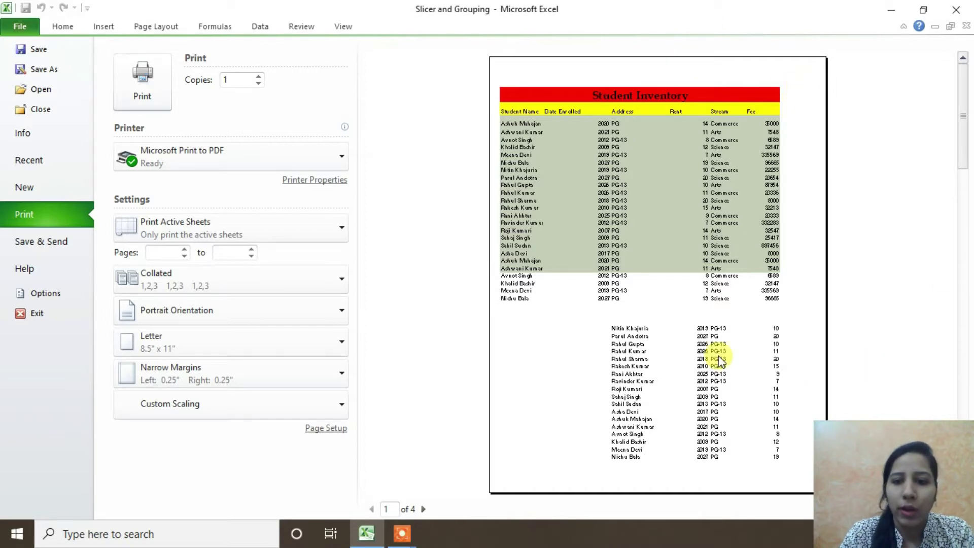
click(423, 509)
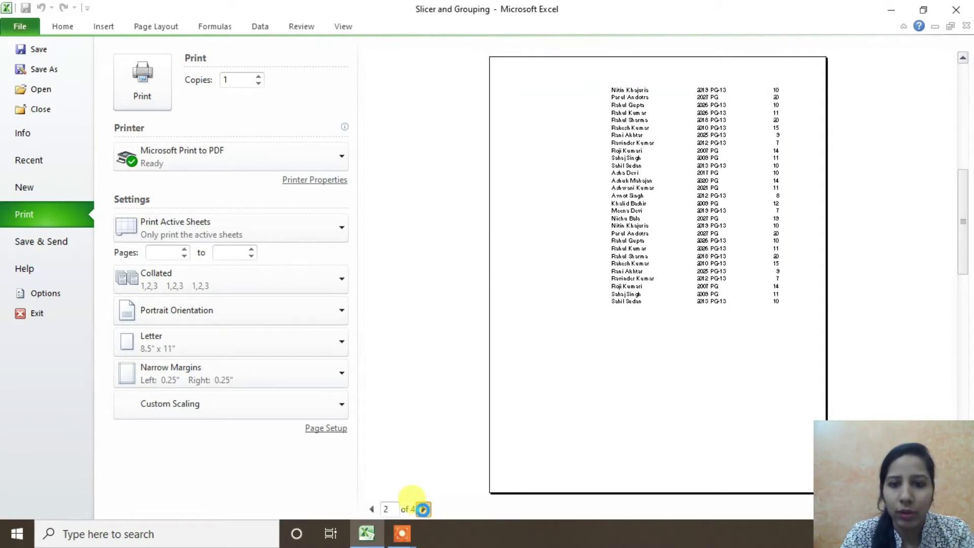
click(423, 510)
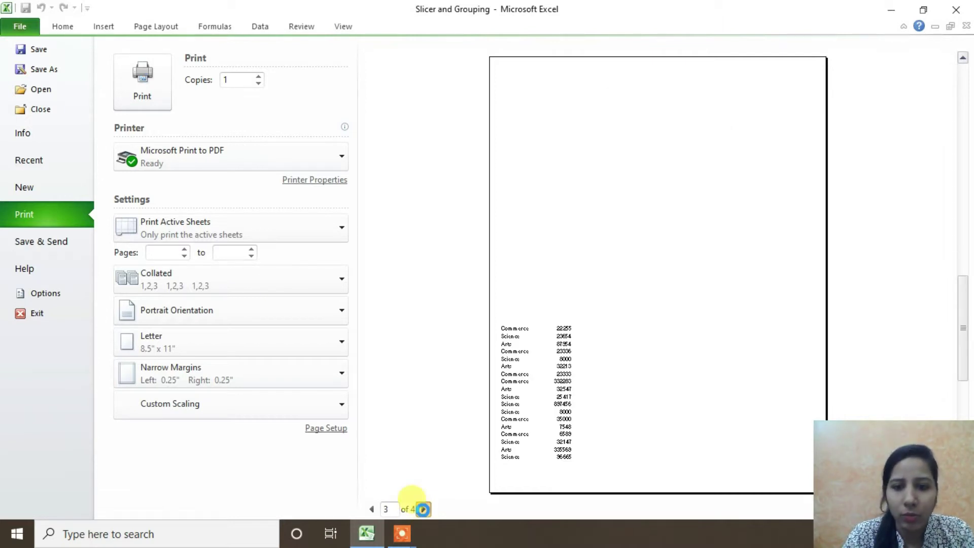
click(423, 510)
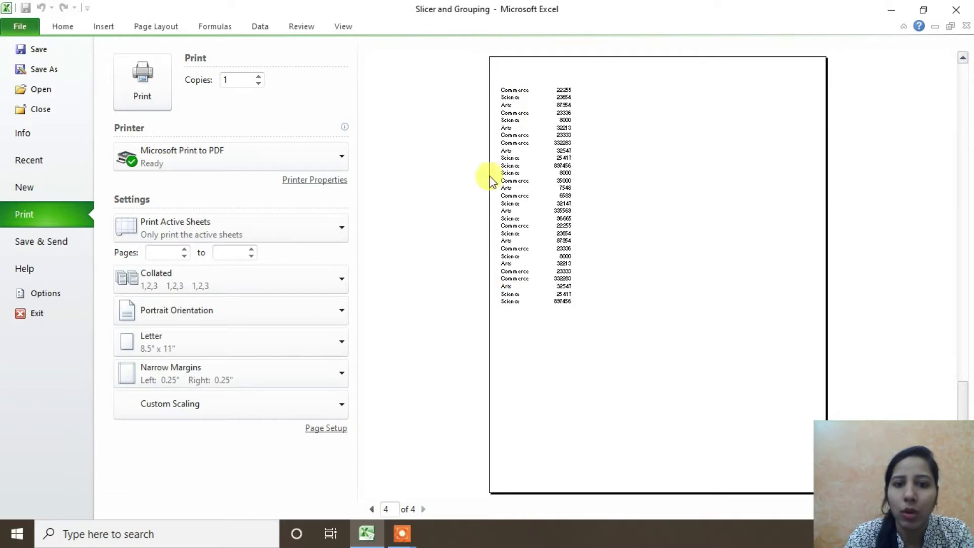
click(365, 534)
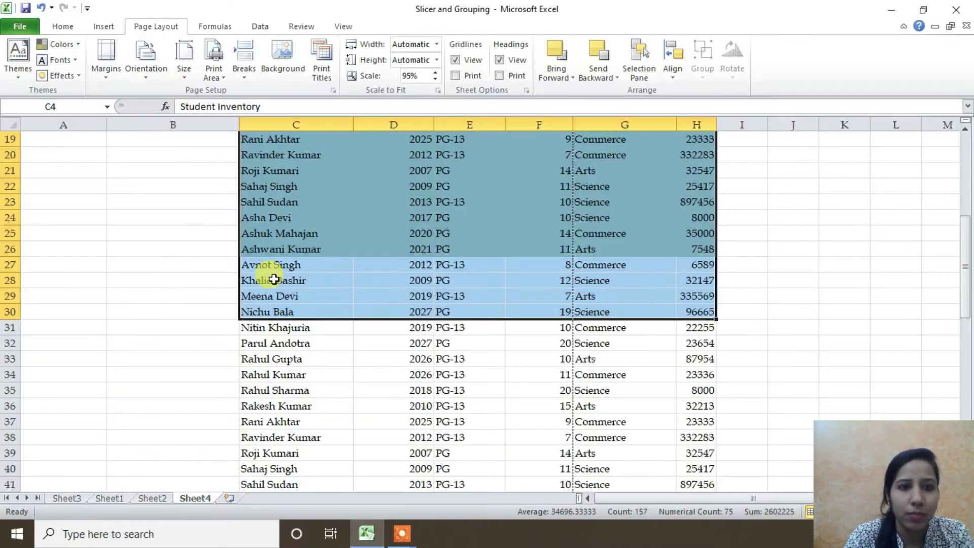
Step: Deselect the table and show the Page Layout Margins preset list
scroll(274, 279, up, 6)
scroll(274, 279, down, 5)
scroll(271, 278, down, 1)
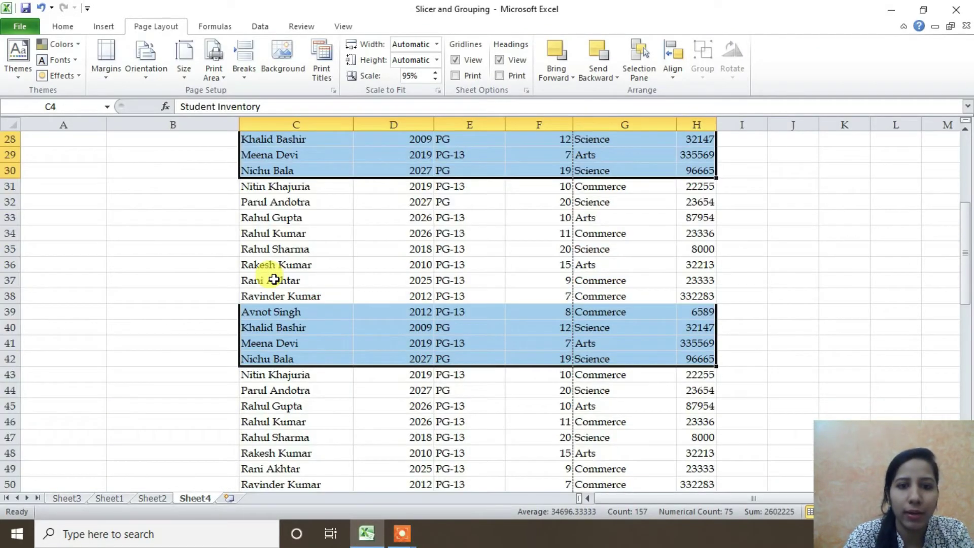
scroll(445, 364, up, 6)
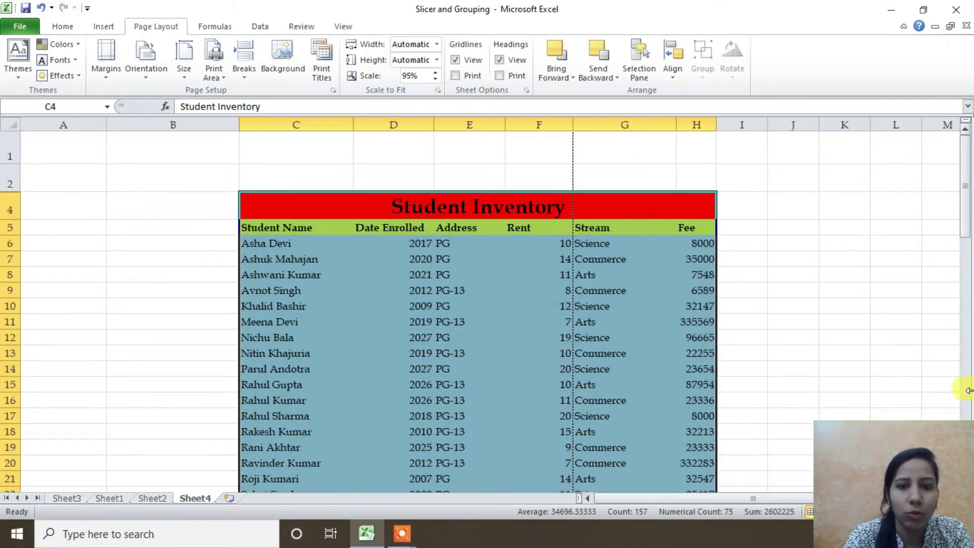
click(771, 335)
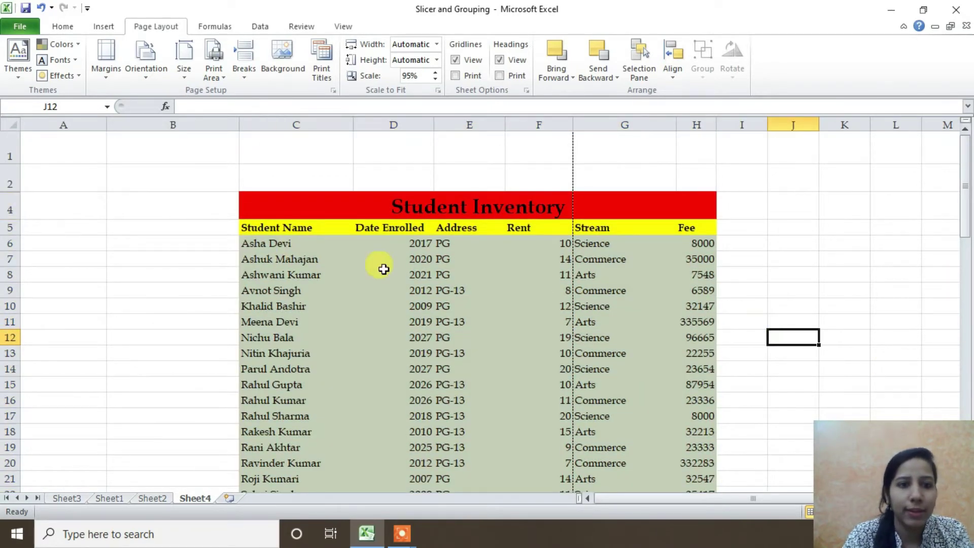
click(99, 74)
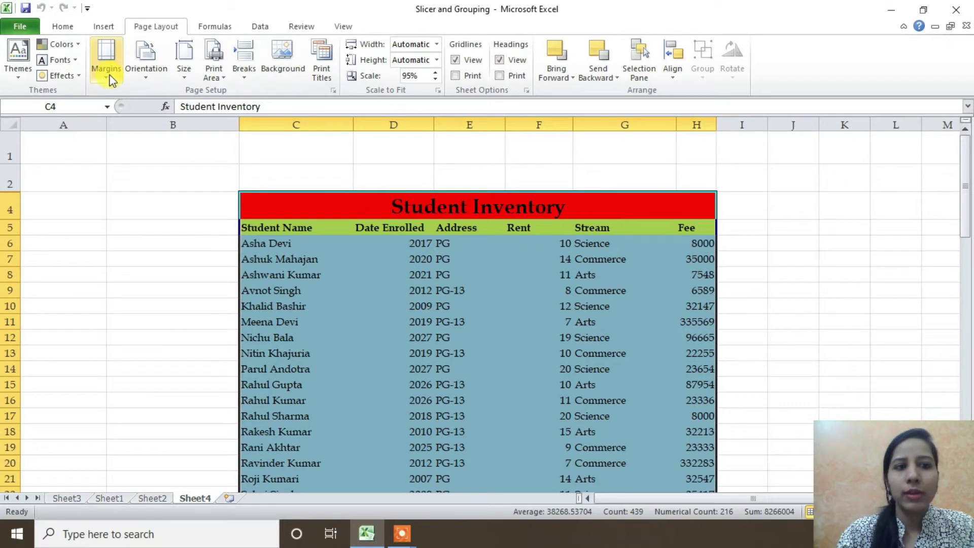
click(112, 80)
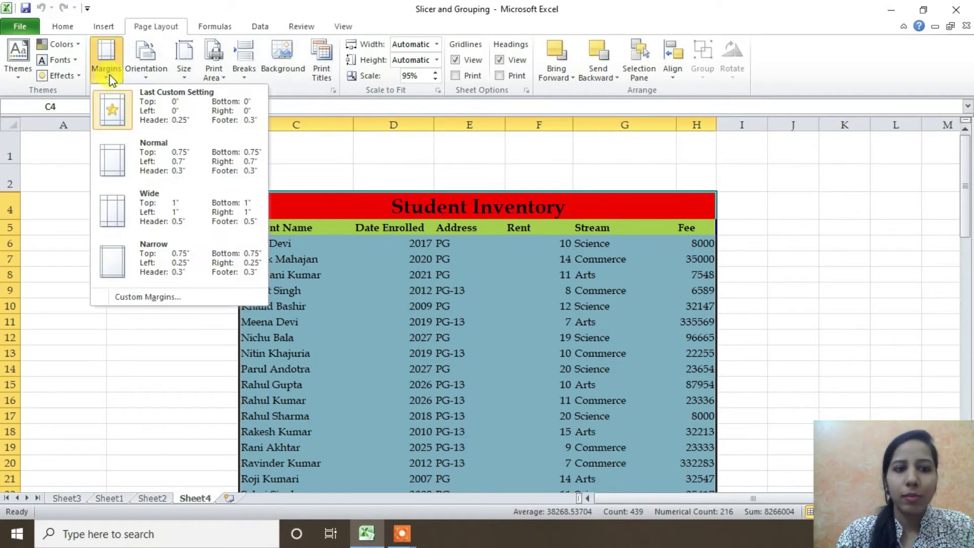
Step: In Custom Margins, set left to 1, top to 1.25 and header to 0.75
click(179, 298)
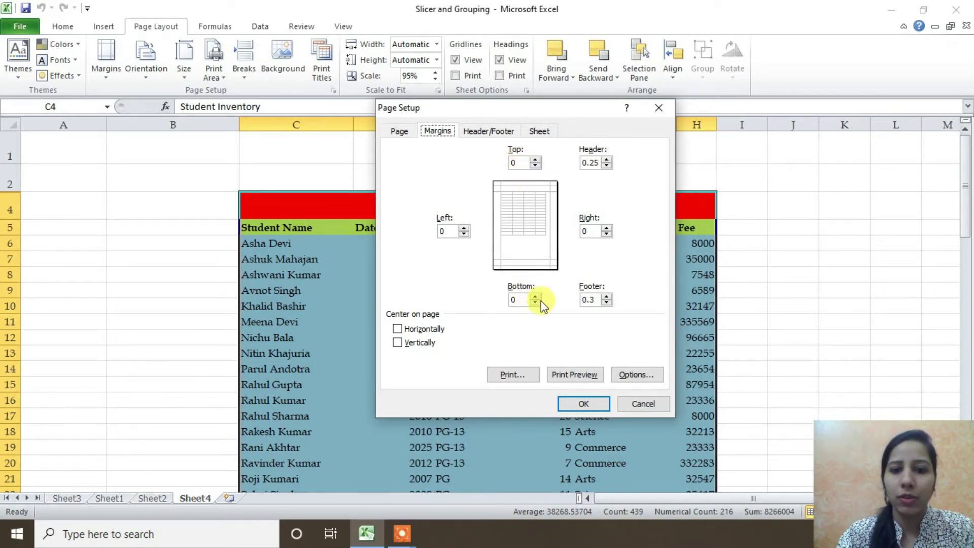
click(465, 228)
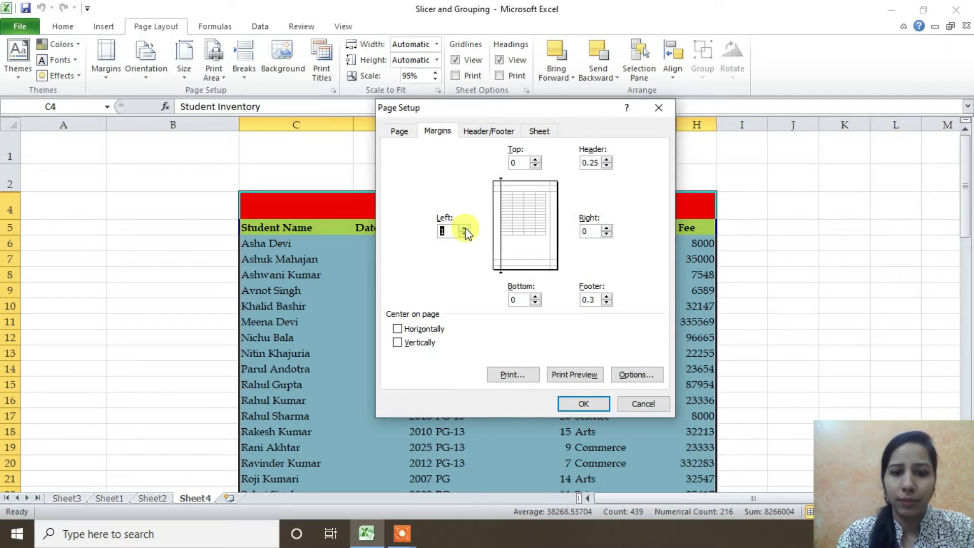
click(535, 166)
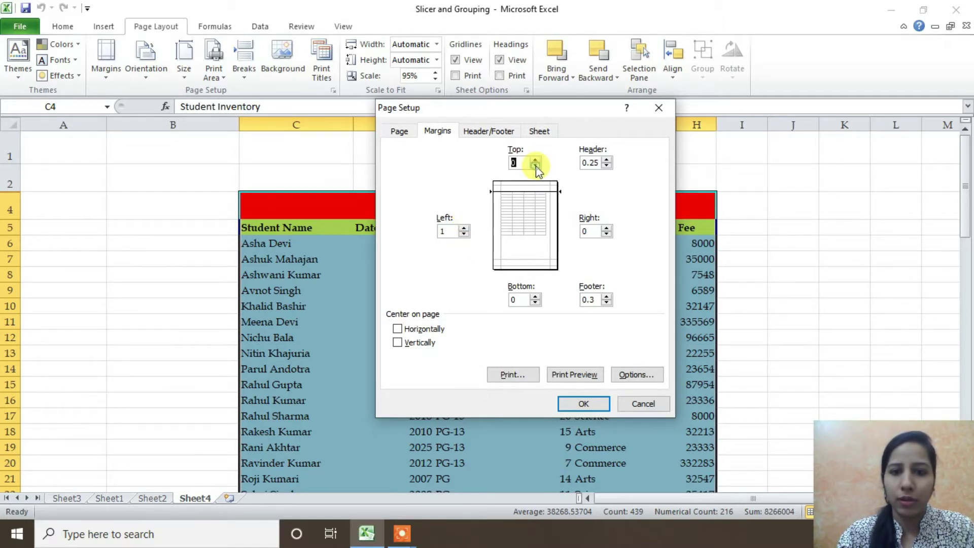
click(535, 161)
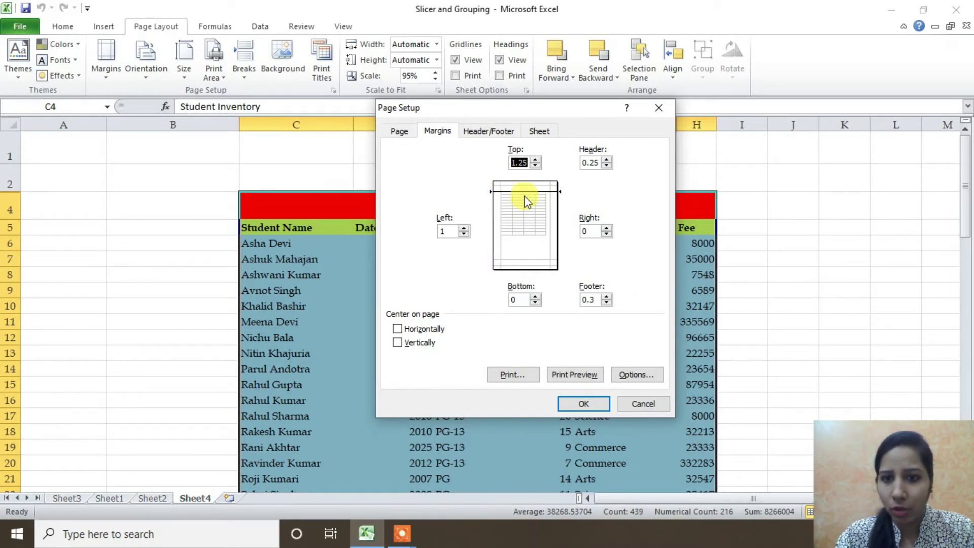
click(606, 166)
click(606, 160)
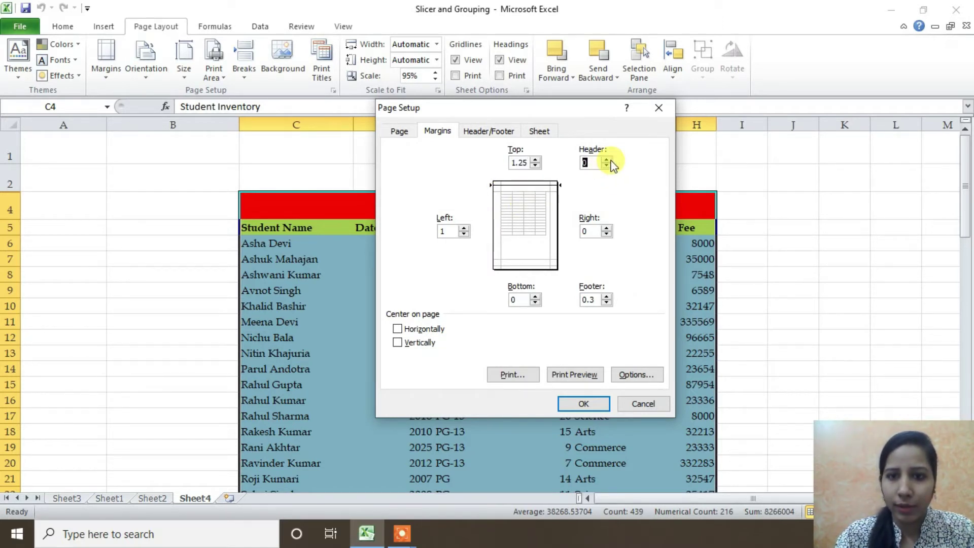
click(607, 160)
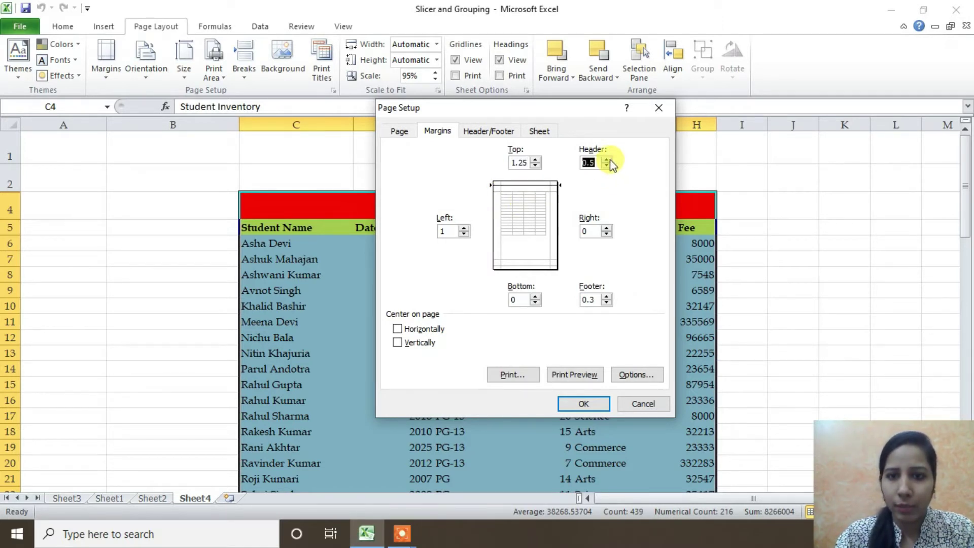
Step: Set the right margin to 0.75, bottom to 1 and footer to 0.55
click(607, 227)
click(607, 227)
click(607, 227)
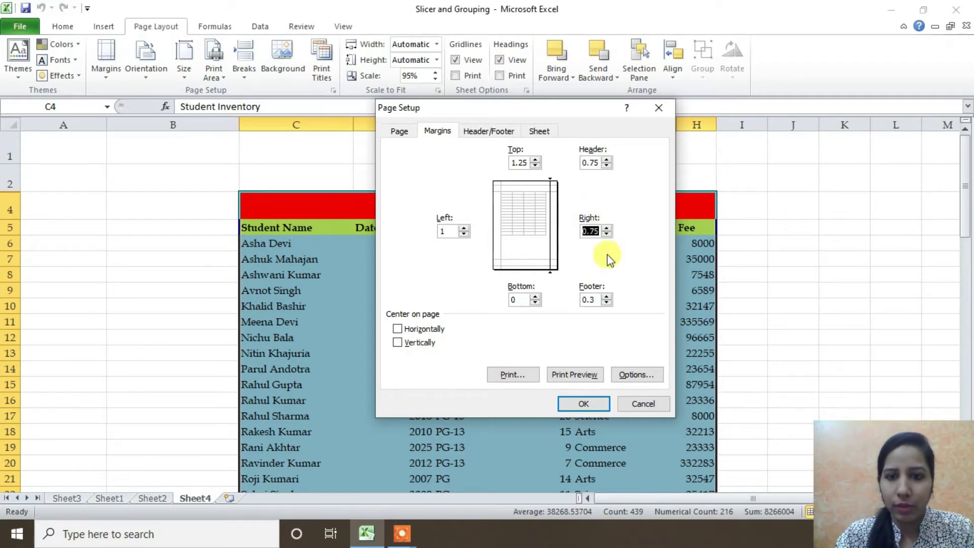
click(535, 297)
click(535, 296)
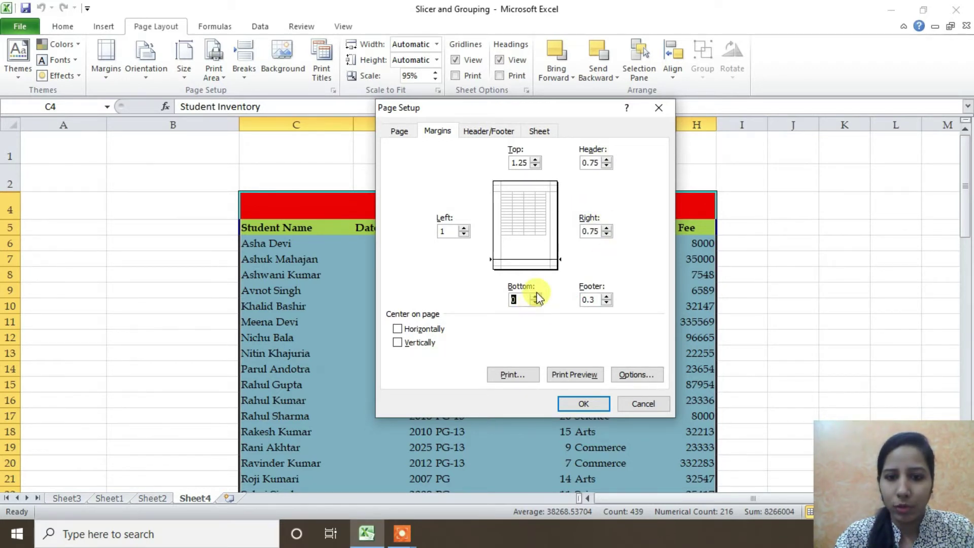
click(535, 297)
click(536, 296)
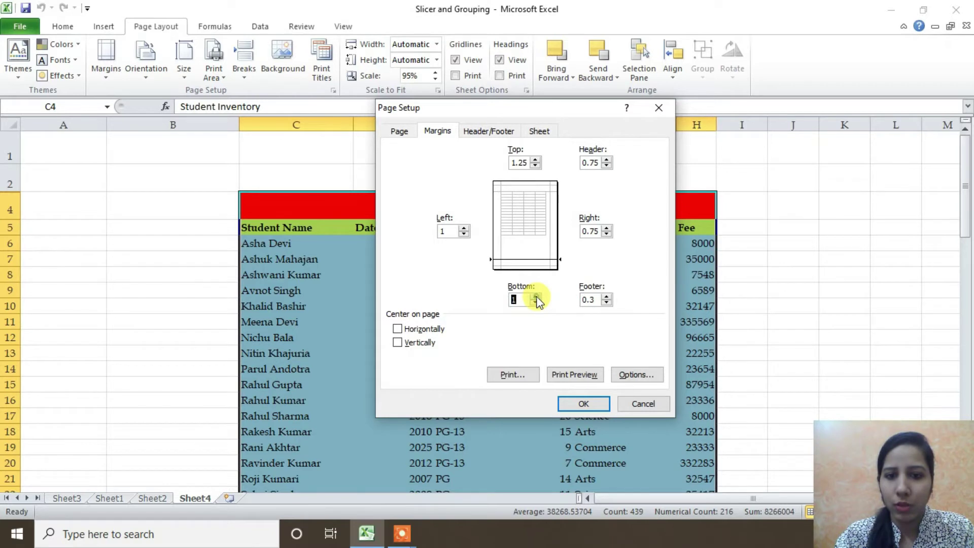
click(607, 303)
click(607, 297)
click(607, 297)
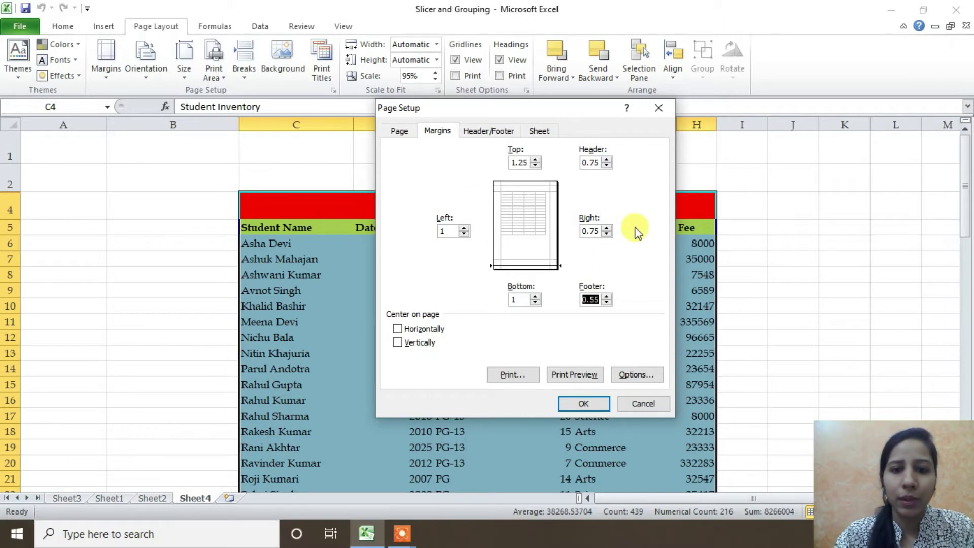
Step: Preview the four-page printout with 1" left and 0.75" right margins, then return to Sheet4
click(575, 374)
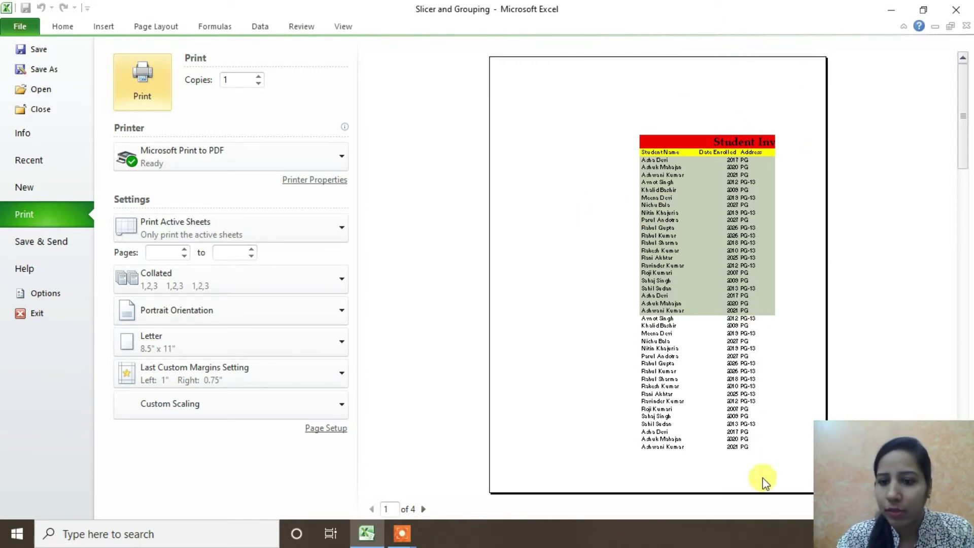
click(424, 510)
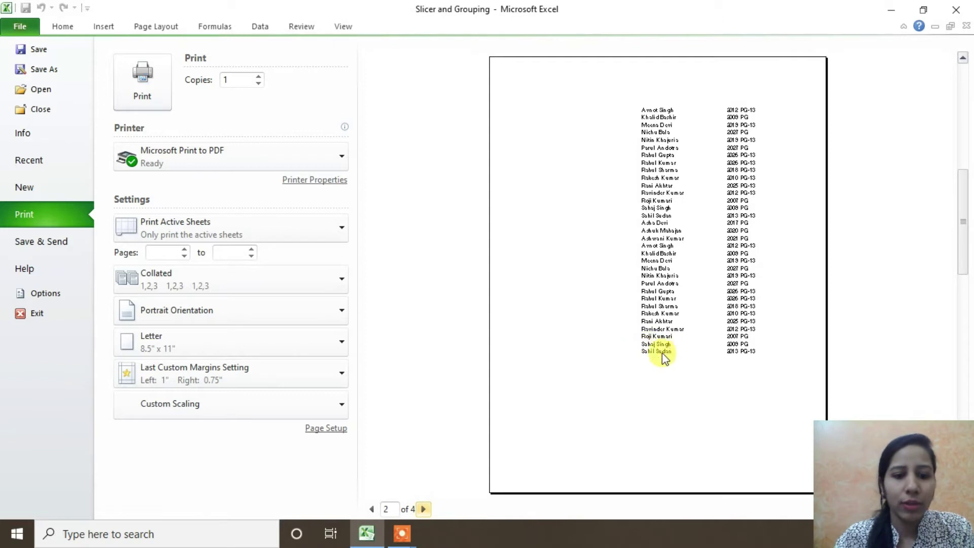
mouse_move(366, 534)
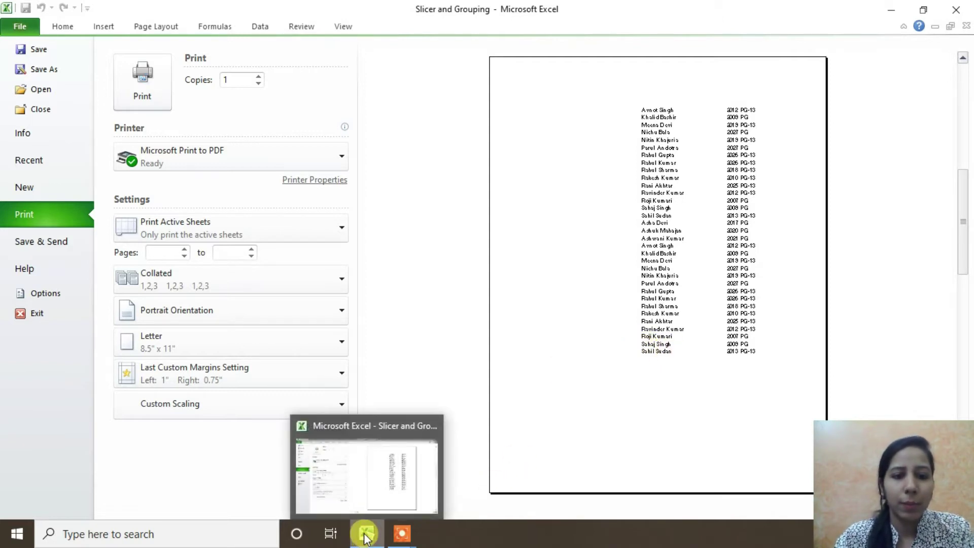
click(365, 535)
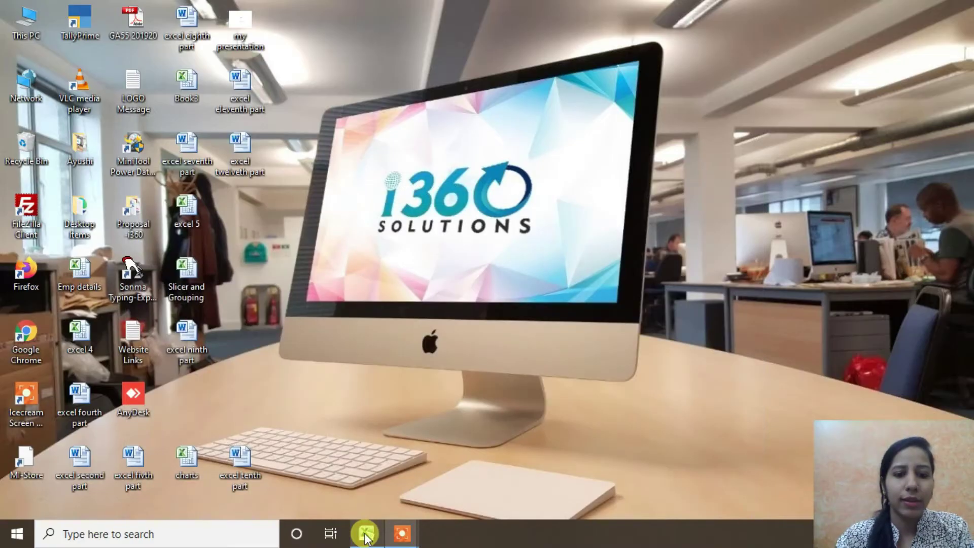
click(365, 536)
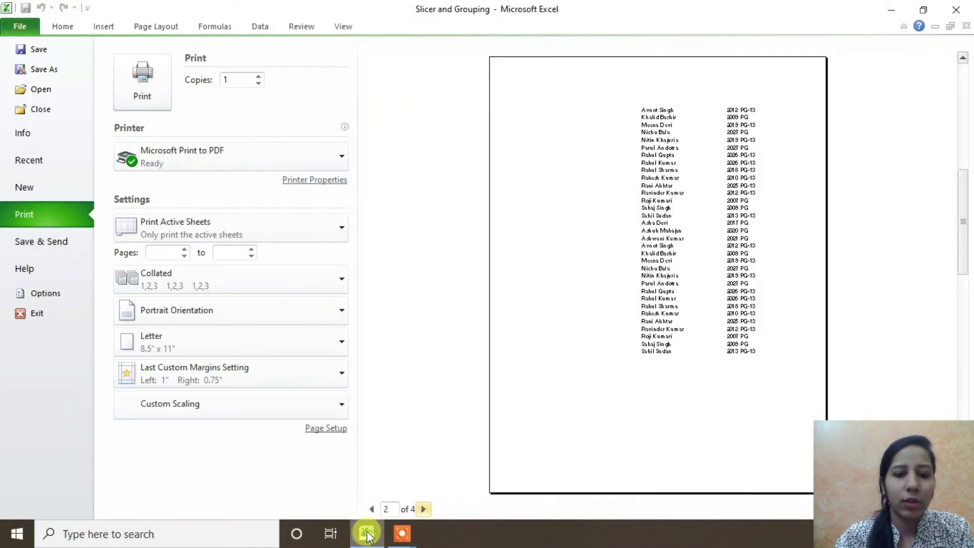
click(157, 32)
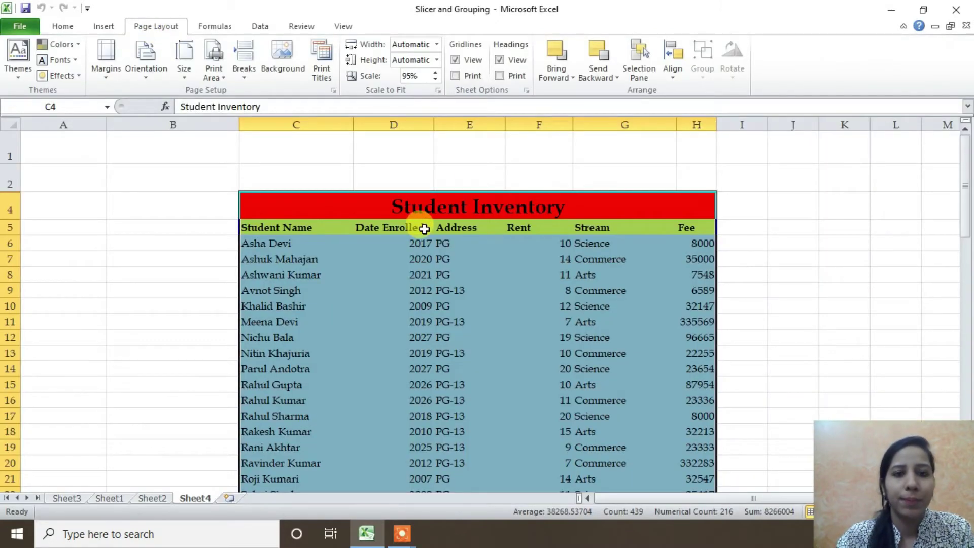
scroll(431, 284, down, 2)
scroll(446, 343, up, 2)
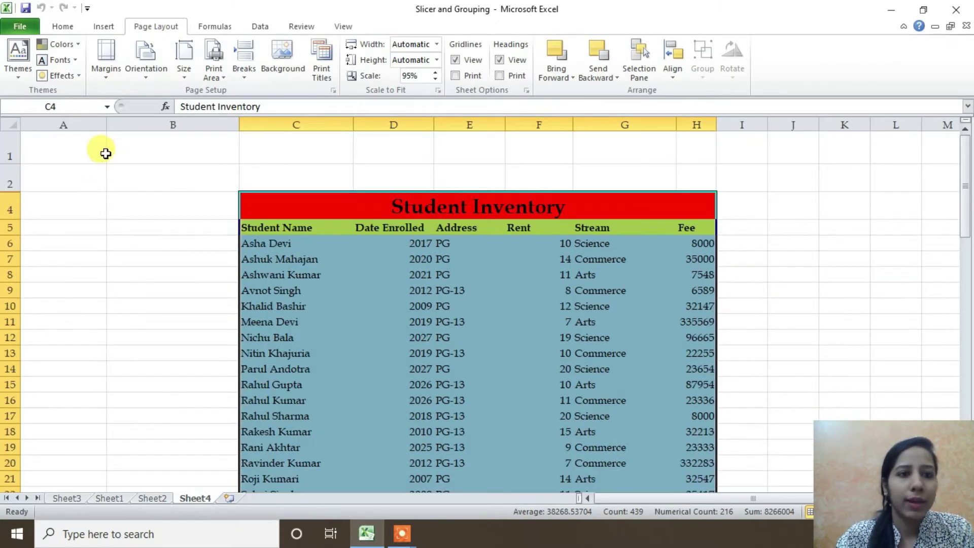
click(106, 78)
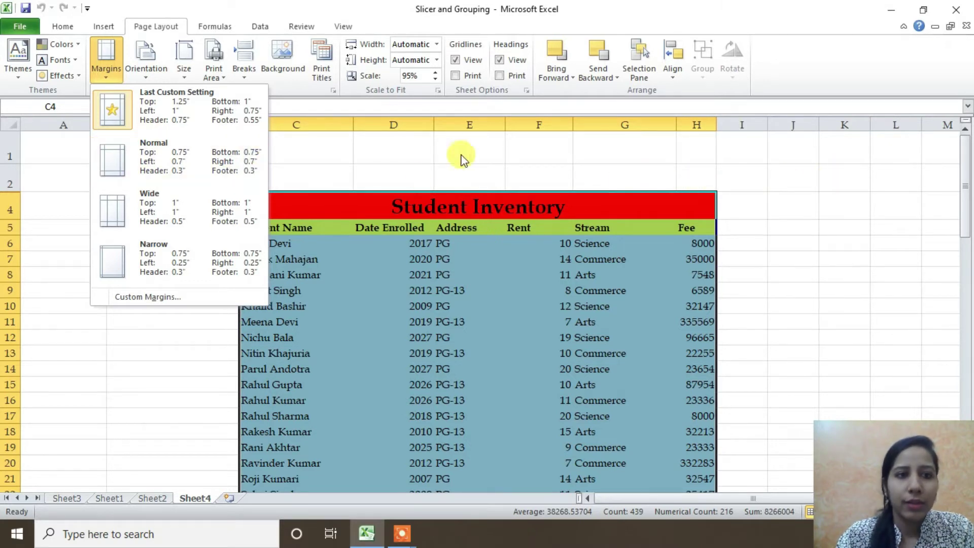
click(391, 174)
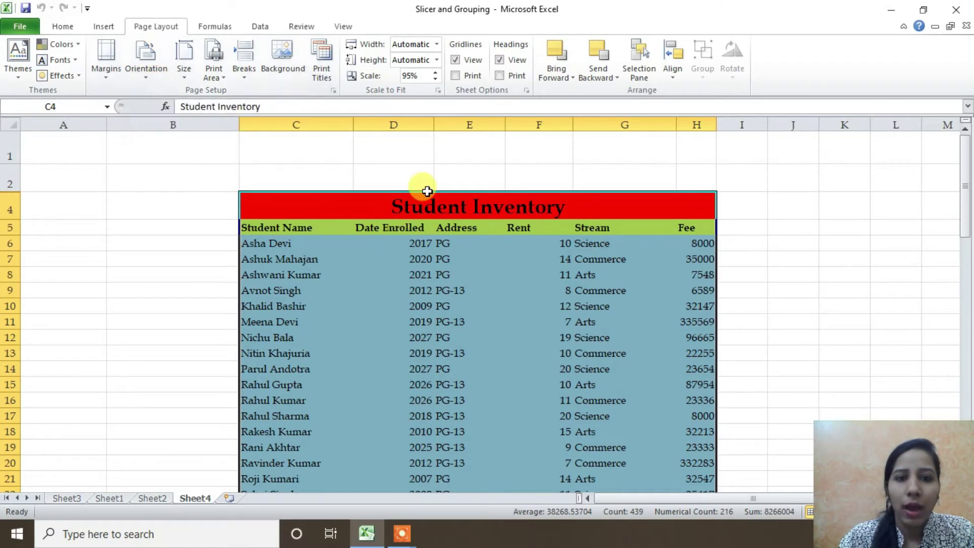
click(413, 170)
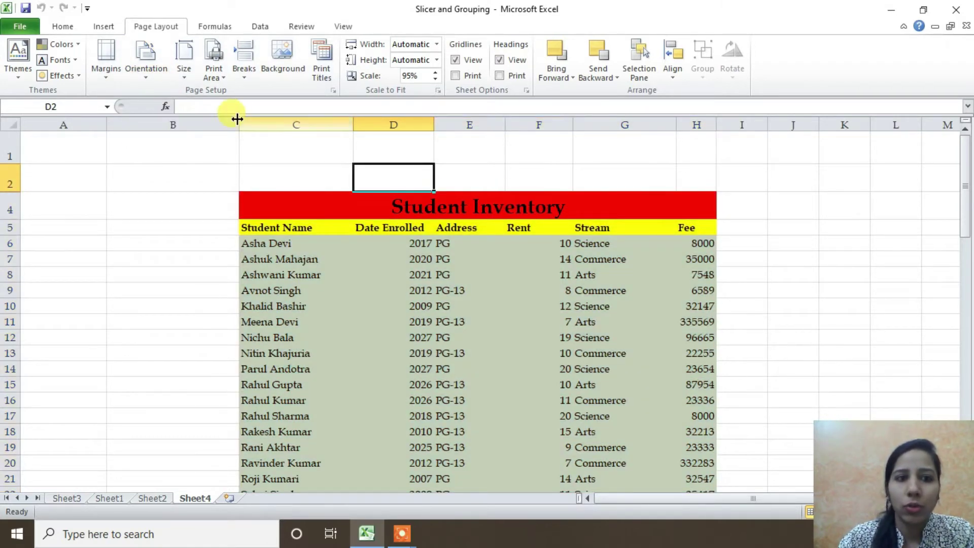
Step: Switch the page to portrait orientation and check where the page breaks fall
click(141, 75)
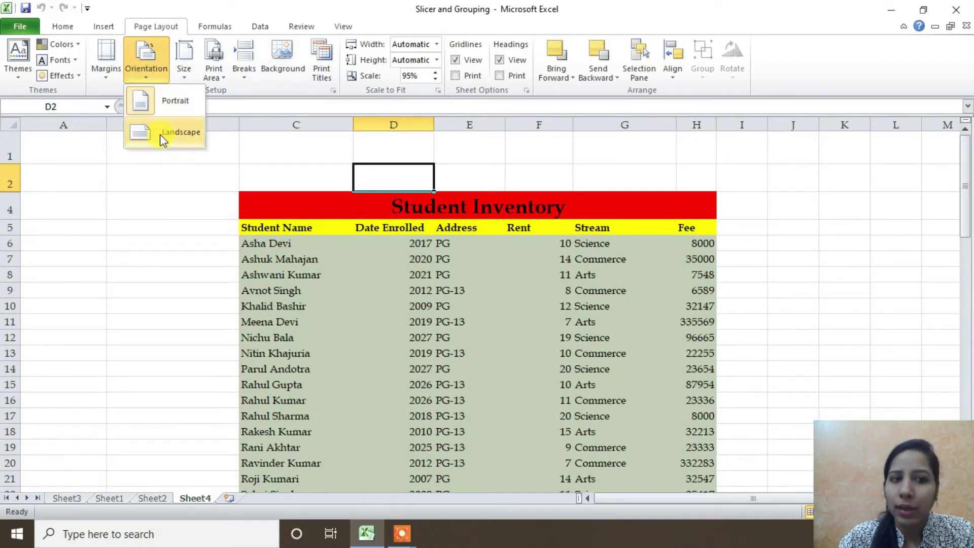
click(171, 109)
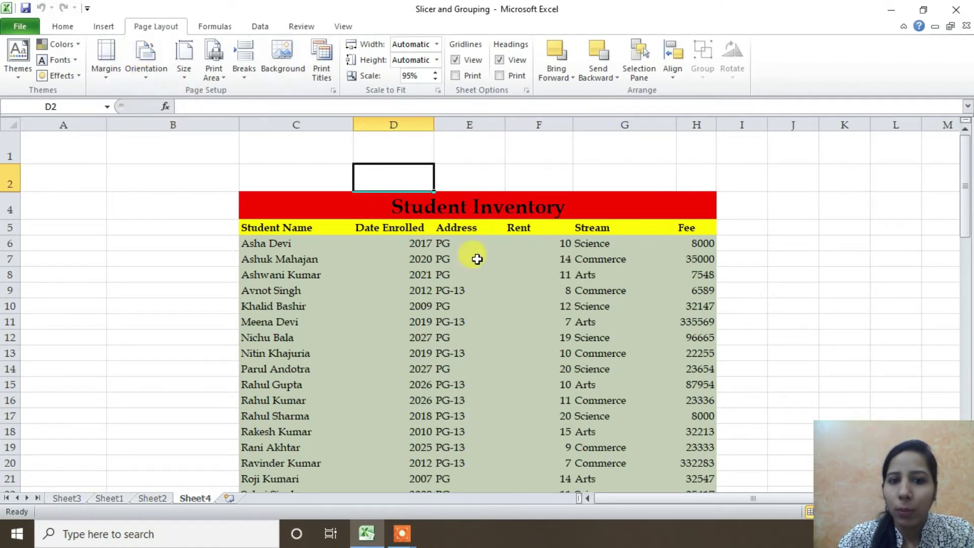
scroll(580, 308, down, 4)
scroll(580, 308, down, 4)
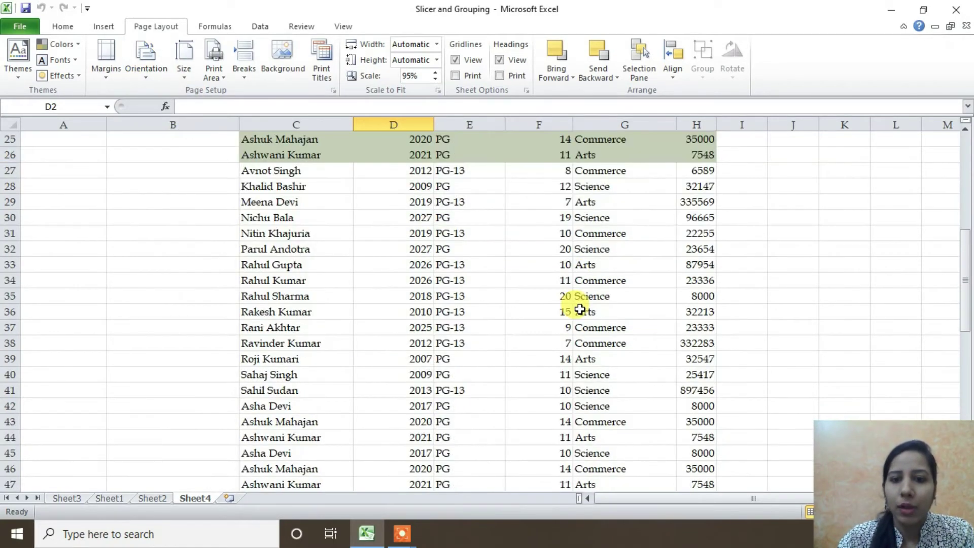
scroll(580, 308, down, 12)
scroll(579, 310, up, 2)
scroll(579, 311, up, 11)
scroll(578, 310, up, 7)
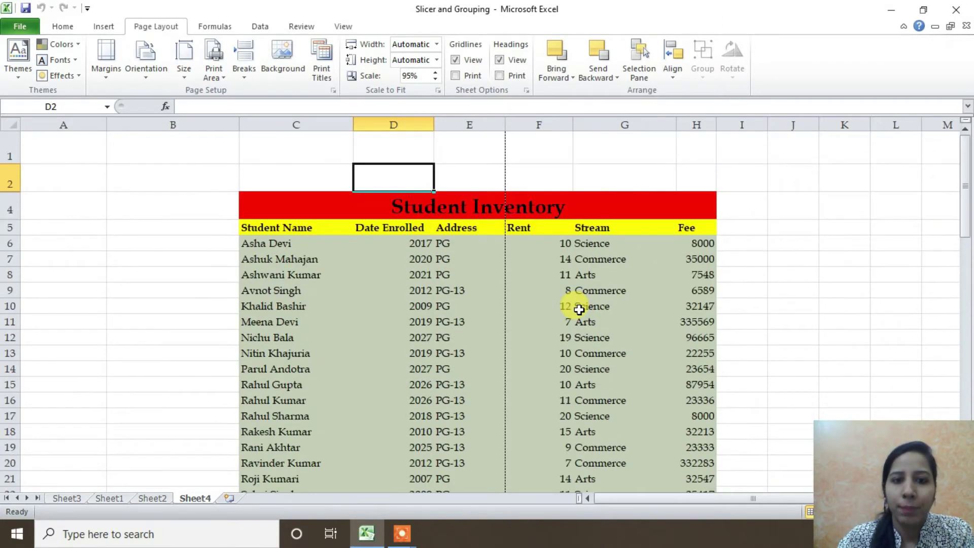
Step: Switch to landscape so columns C through Fee fit one page width, breaking after row 31
click(145, 79)
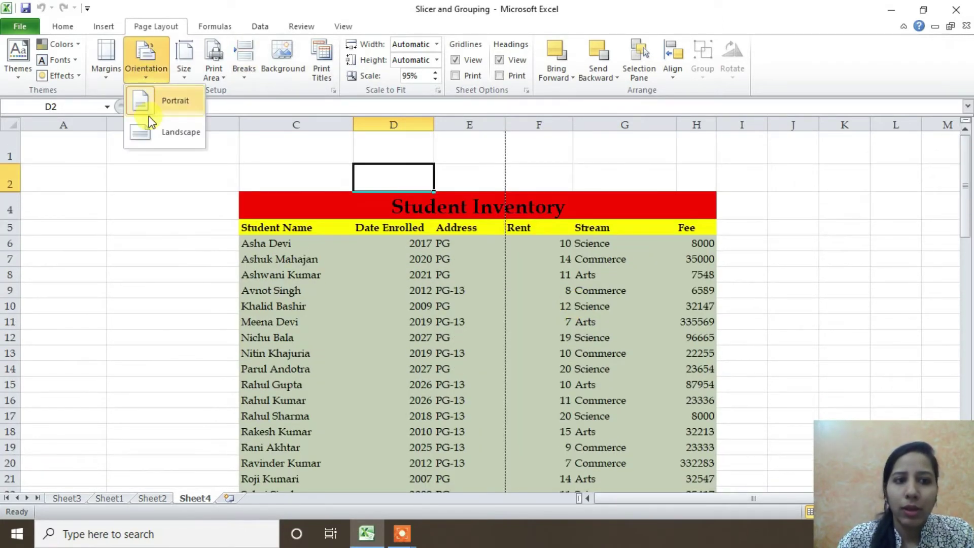
click(150, 126)
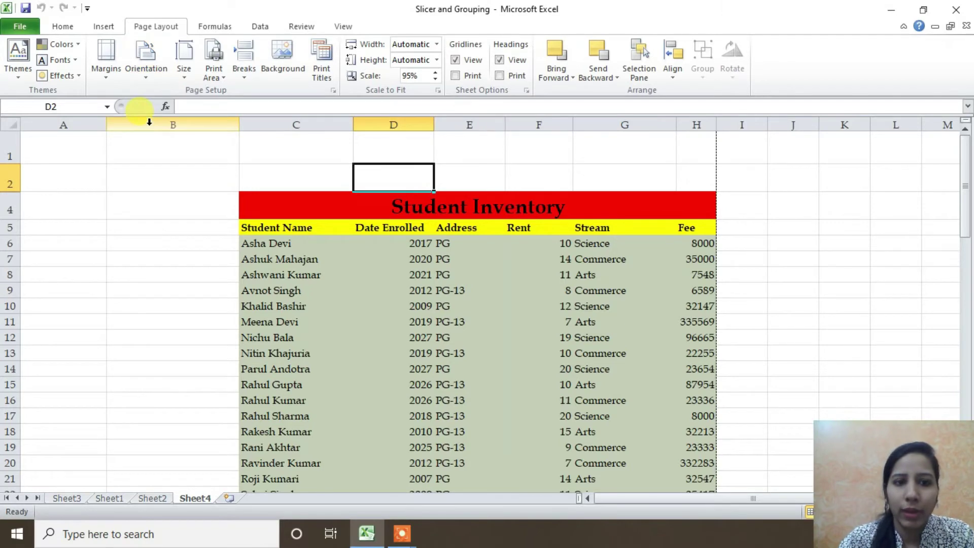
scroll(356, 223, down, 4)
scroll(403, 248, down, 4)
scroll(404, 250, down, 1)
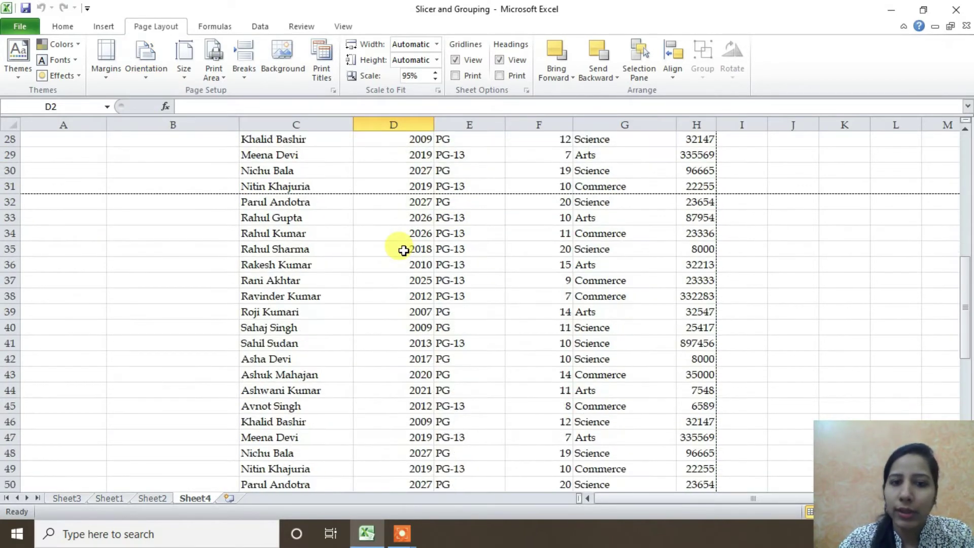
scroll(403, 250, up, 3)
scroll(403, 250, up, 6)
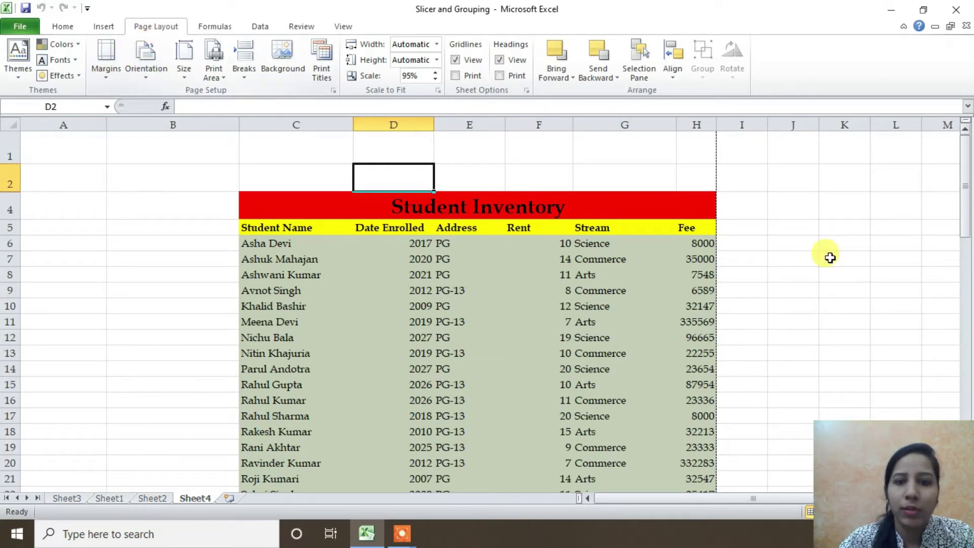
scroll(401, 361, down, 7)
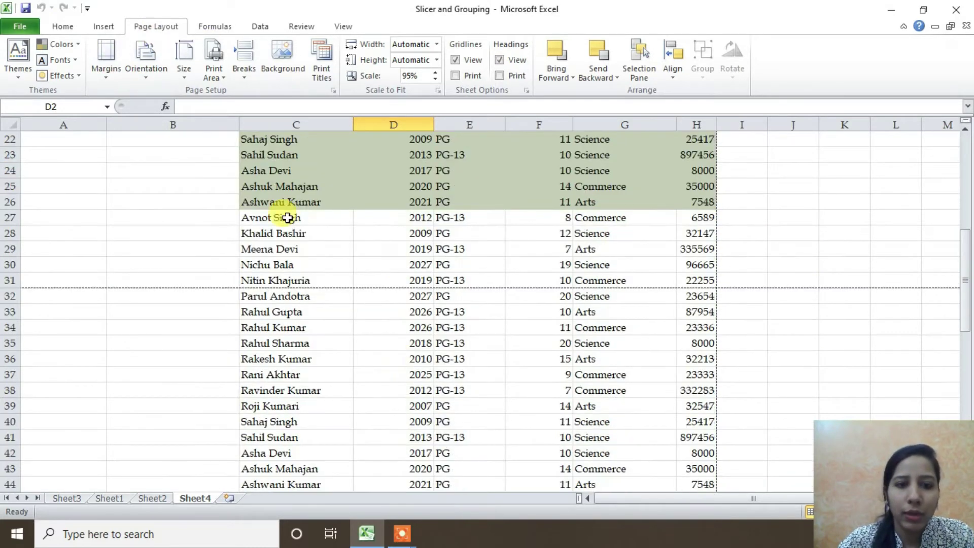
scroll(300, 260, up, 4)
scroll(300, 259, up, 3)
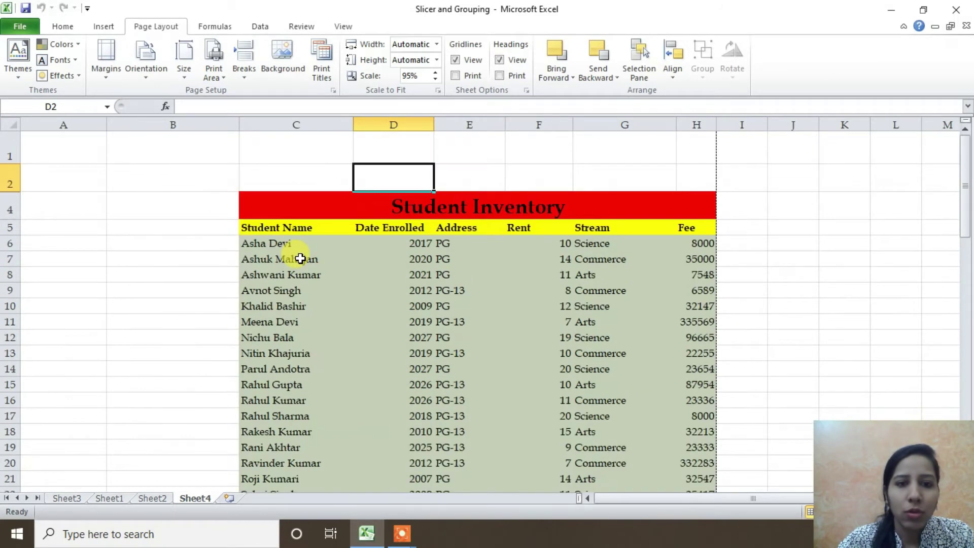
Step: Copy the Student Inventory table C4:H26 and paste it starting at cell I4
drag(269, 199, 503, 467)
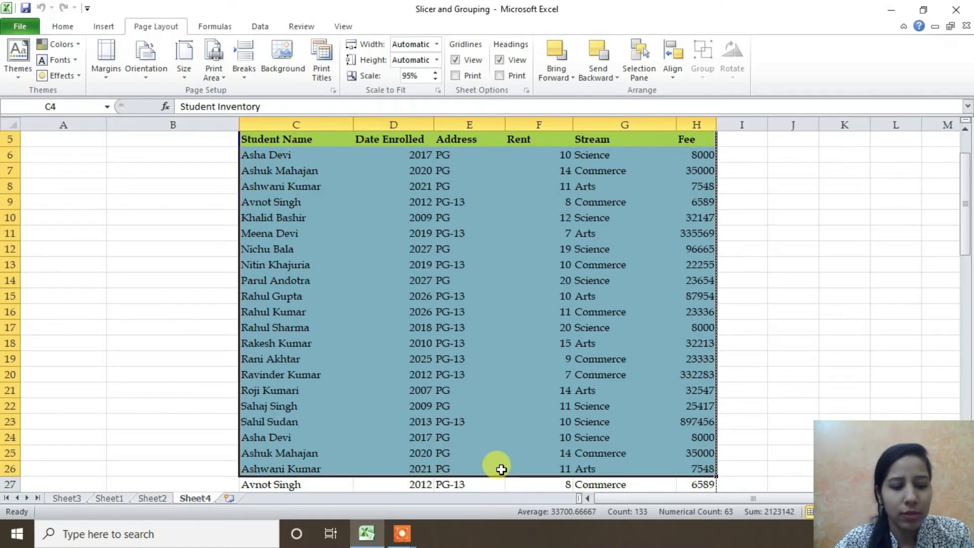
key(ctrl+c)
scroll(507, 447, up, 2)
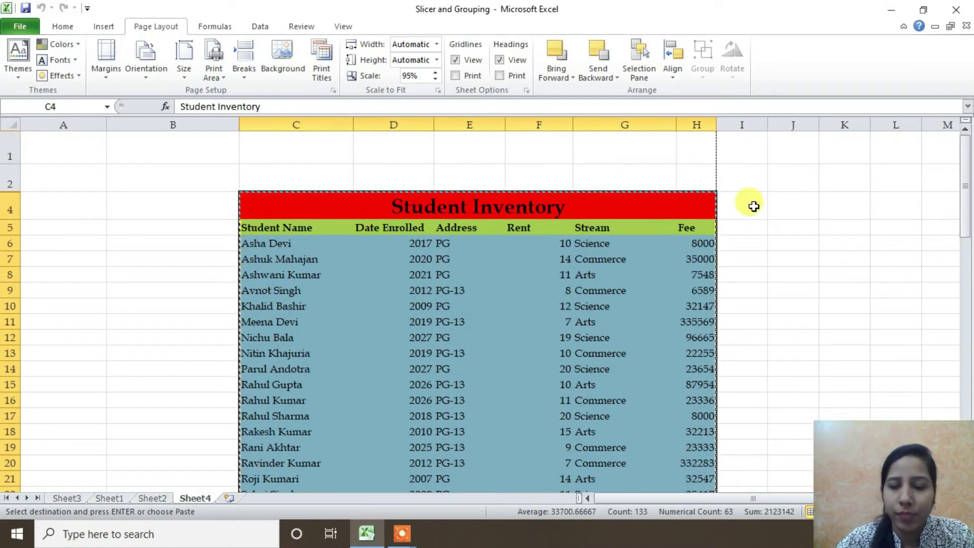
click(753, 206)
key(ctrl+v)
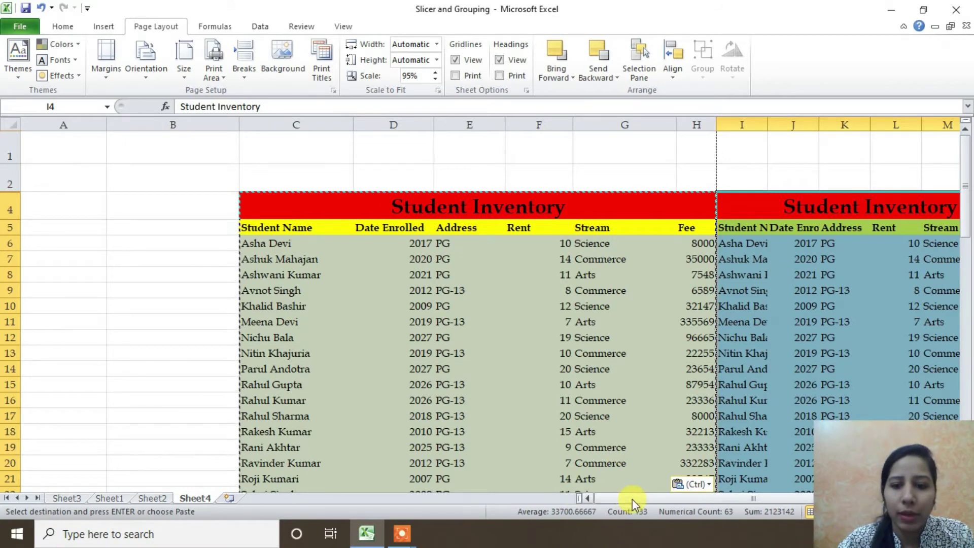
Step: Reapply landscape orientation to the page with the pasted copy in place
drag(633, 499, 660, 499)
click(654, 385)
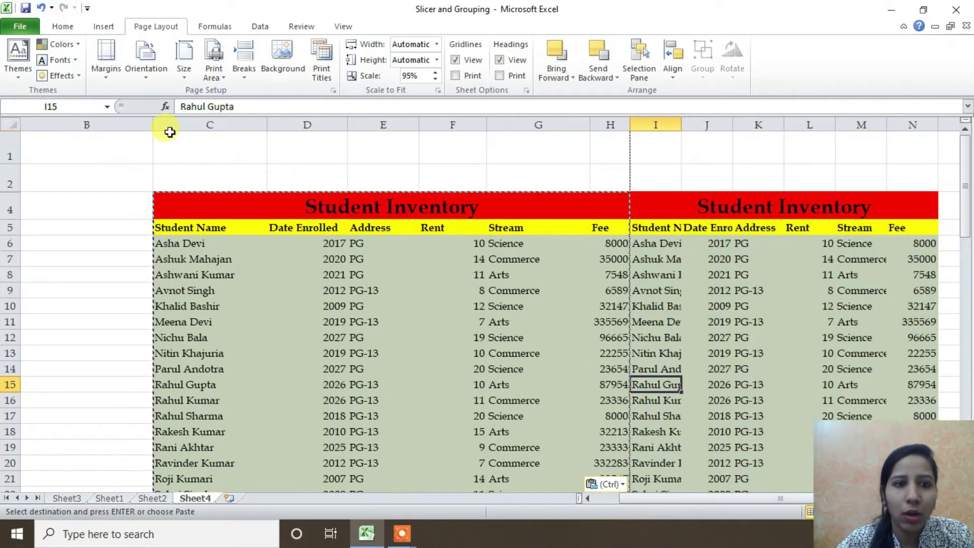
click(145, 74)
click(157, 123)
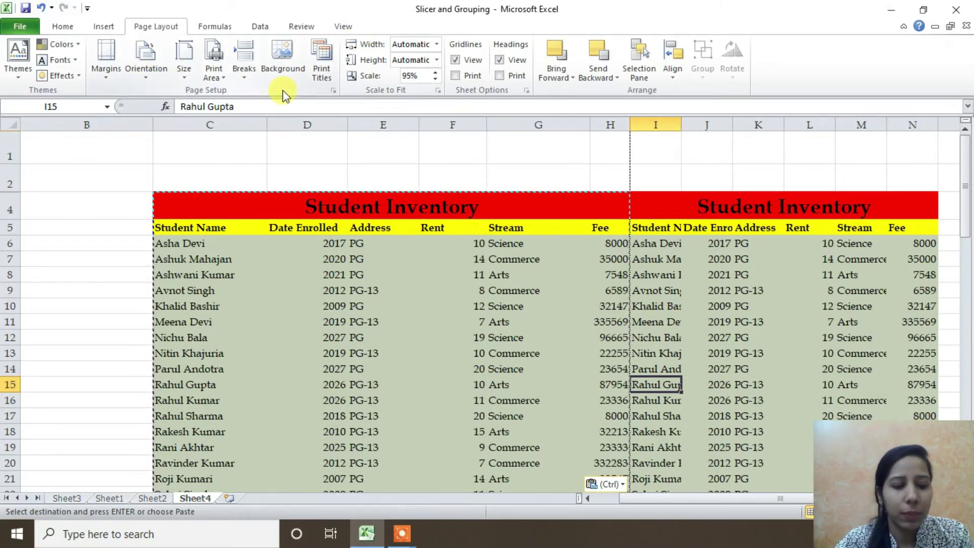
click(15, 26)
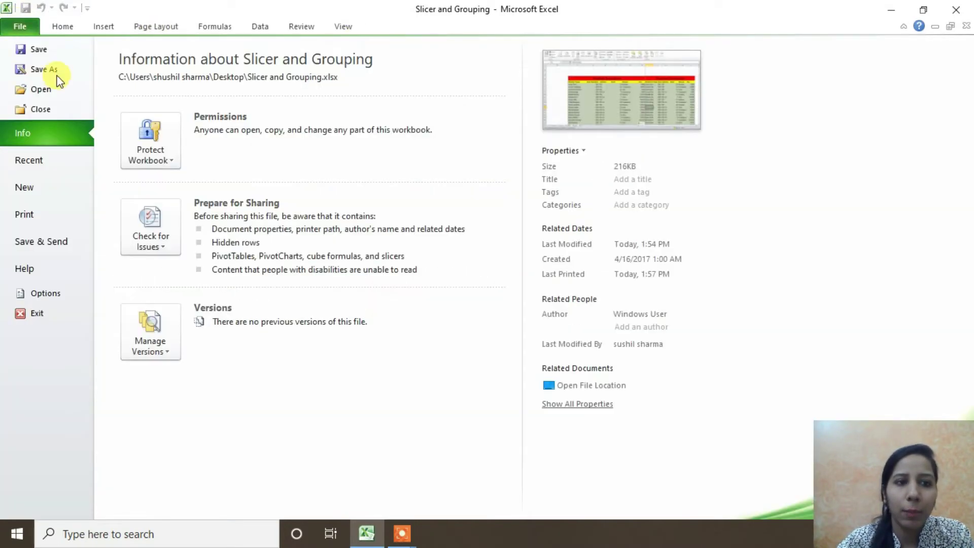
click(58, 212)
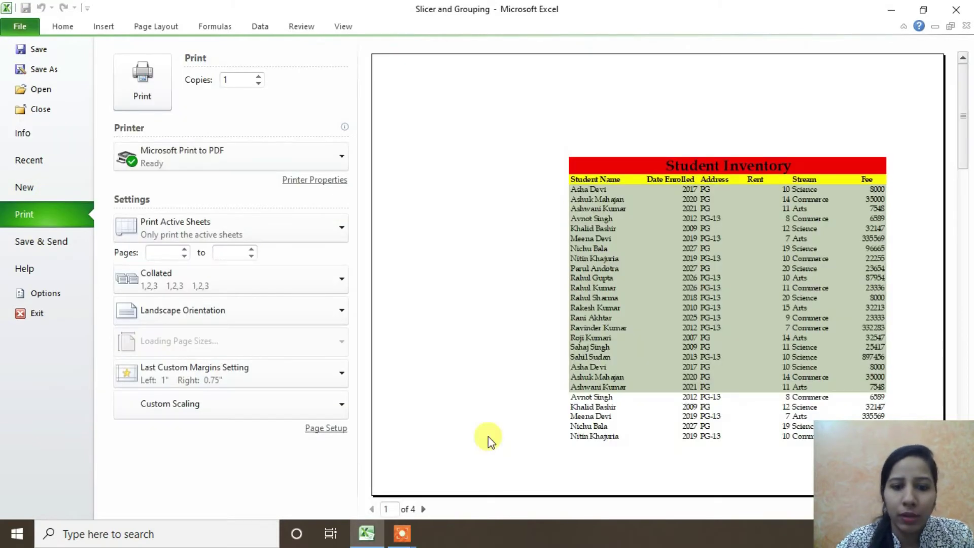
click(422, 509)
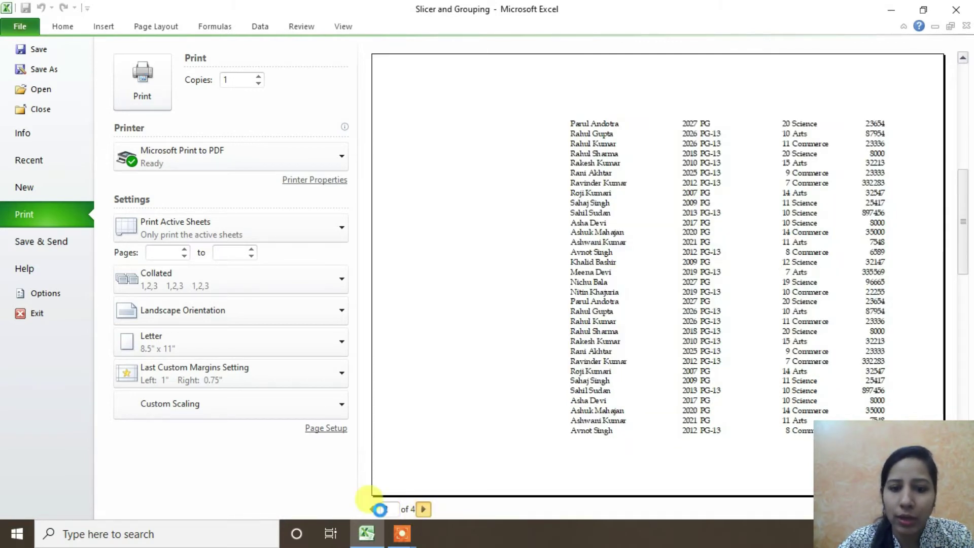
click(422, 509)
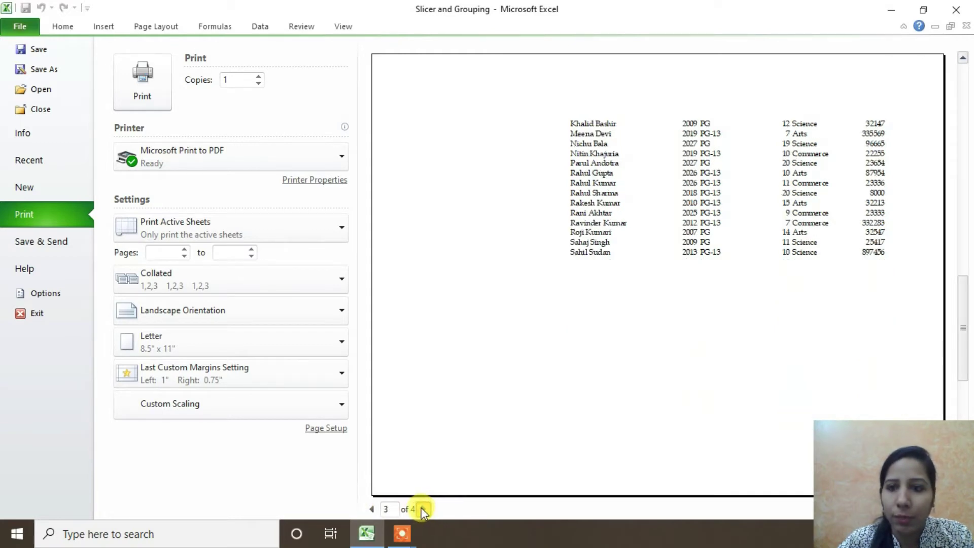
Step: Set the print scale back to 100% and undo the duplicate table in columns I–N
key(Escape)
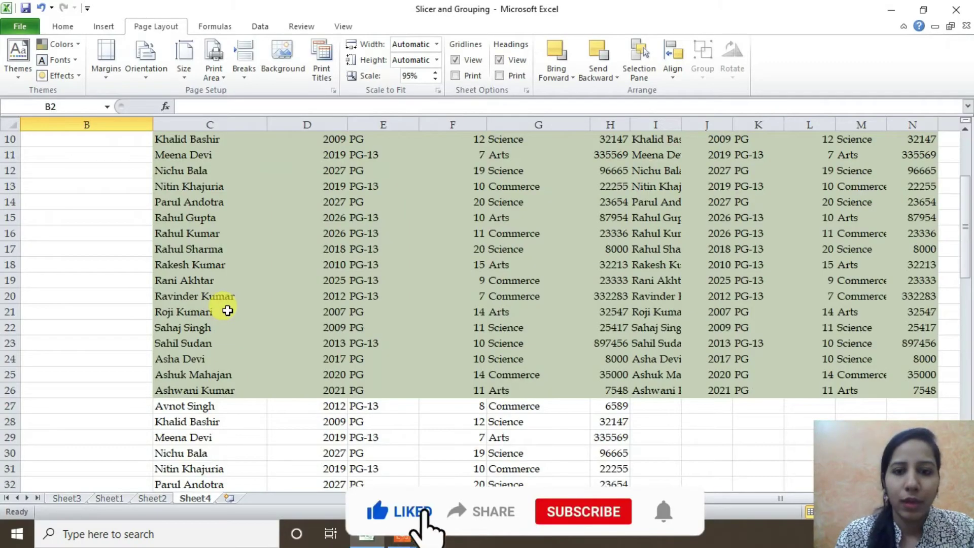
scroll(224, 311, up, 3)
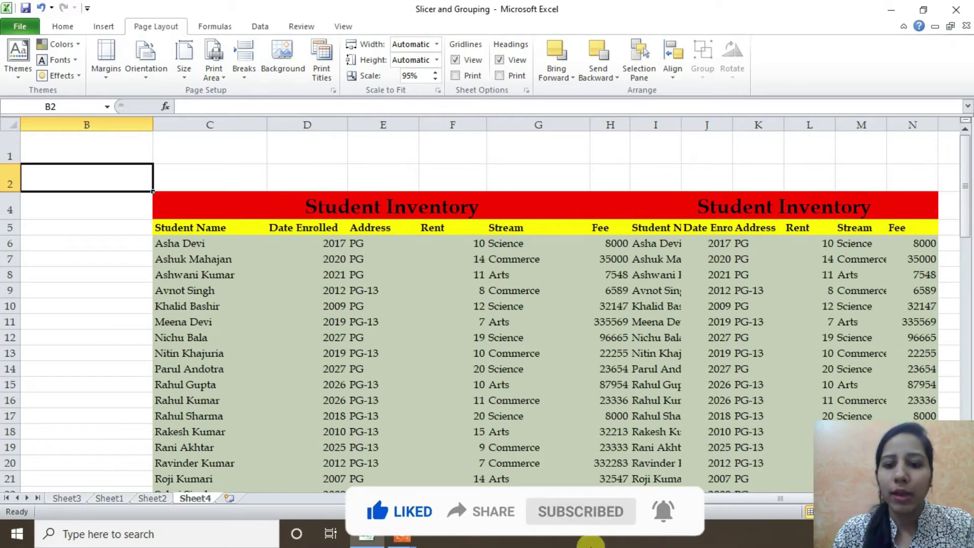
drag(636, 503, 617, 502)
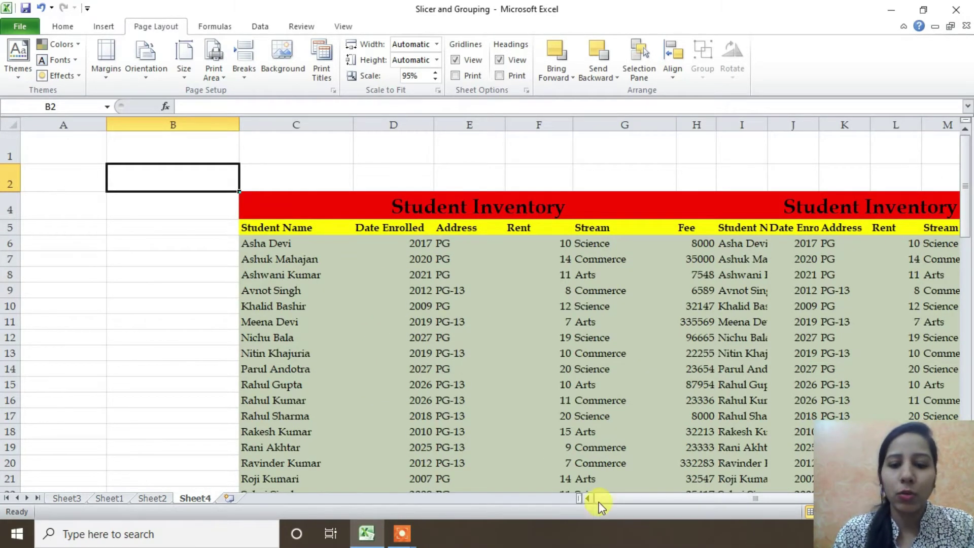
drag(601, 498, 730, 498)
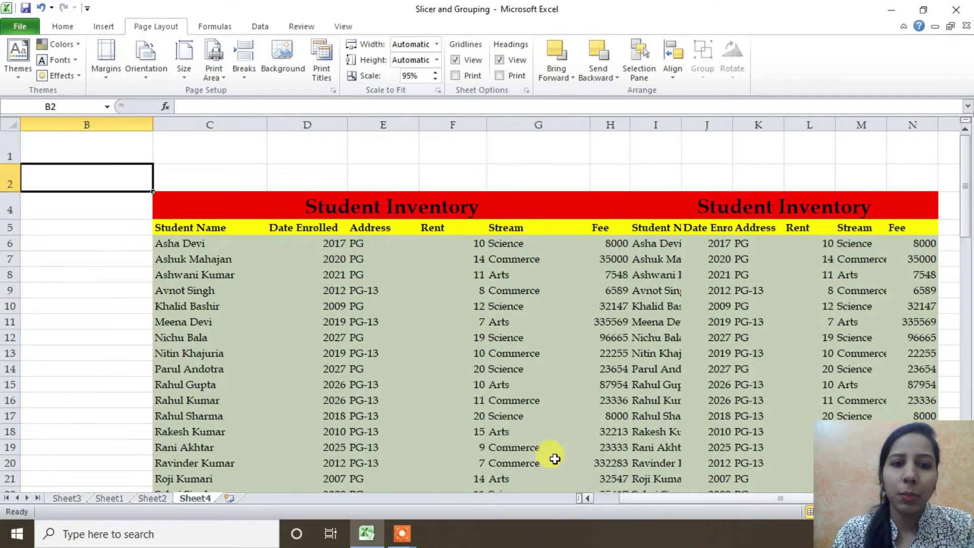
scroll(415, 349, down, 3)
scroll(415, 349, up, 2)
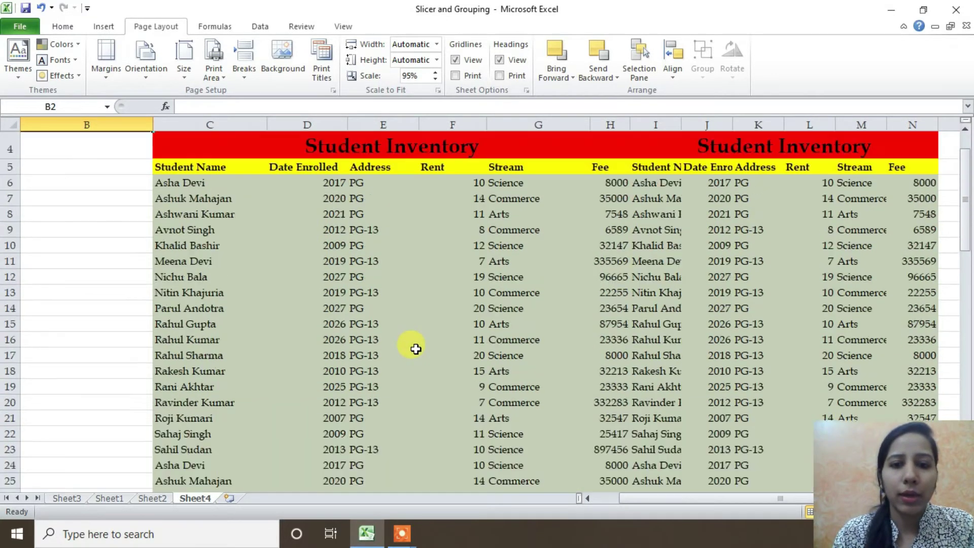
scroll(416, 348, up, 1)
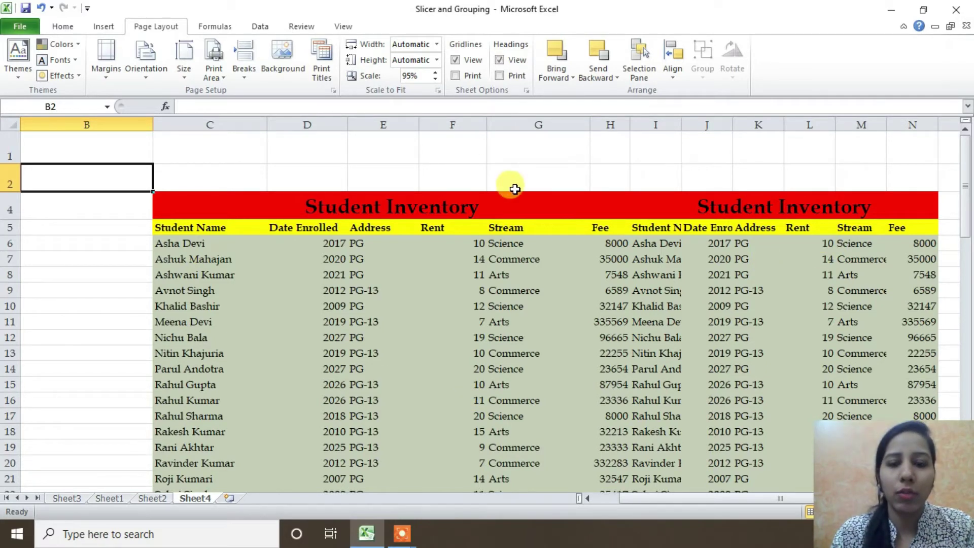
click(435, 72)
key(ctrl+z)
click(335, 305)
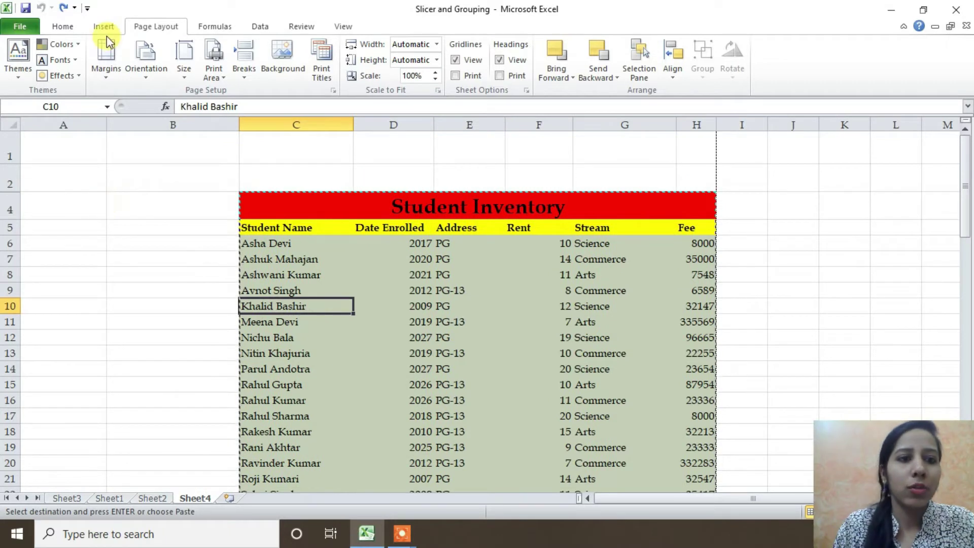
Step: Set Sheet4 to portrait, moving the page break between the Address and Rent columns
click(148, 70)
click(180, 142)
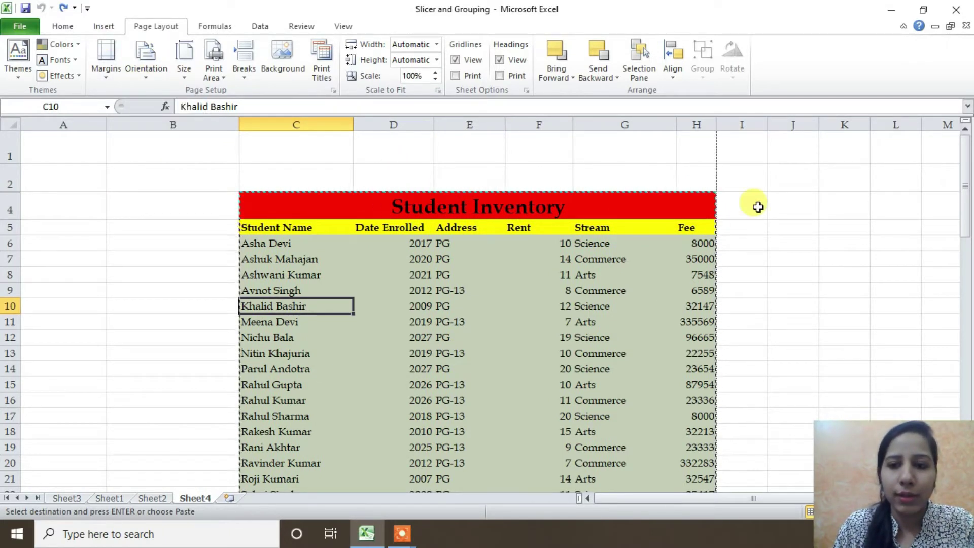
click(147, 69)
click(164, 108)
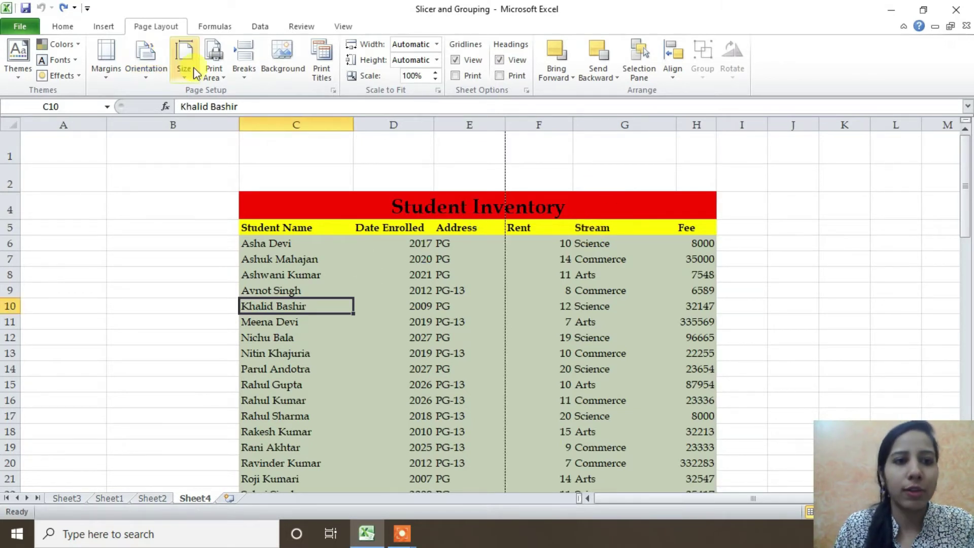
click(145, 79)
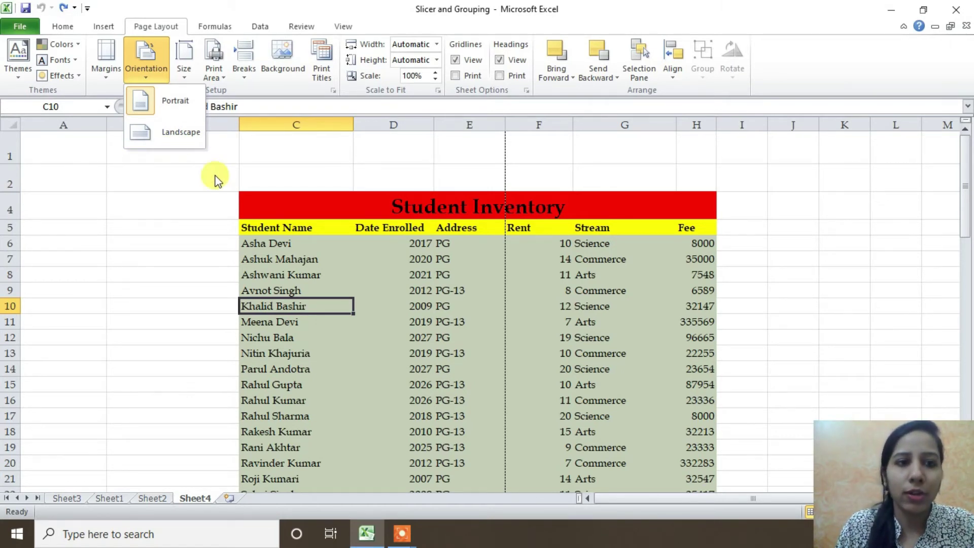
click(208, 165)
click(184, 73)
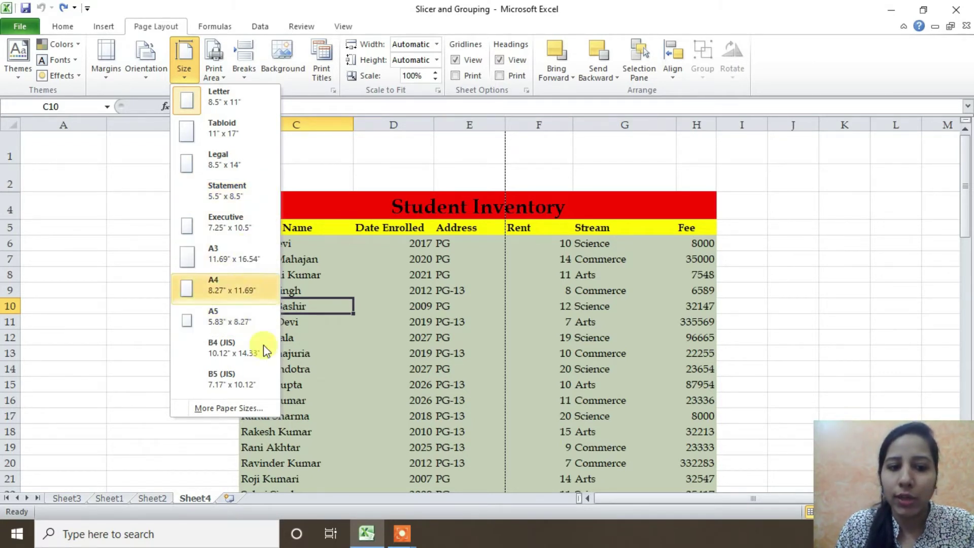
click(261, 411)
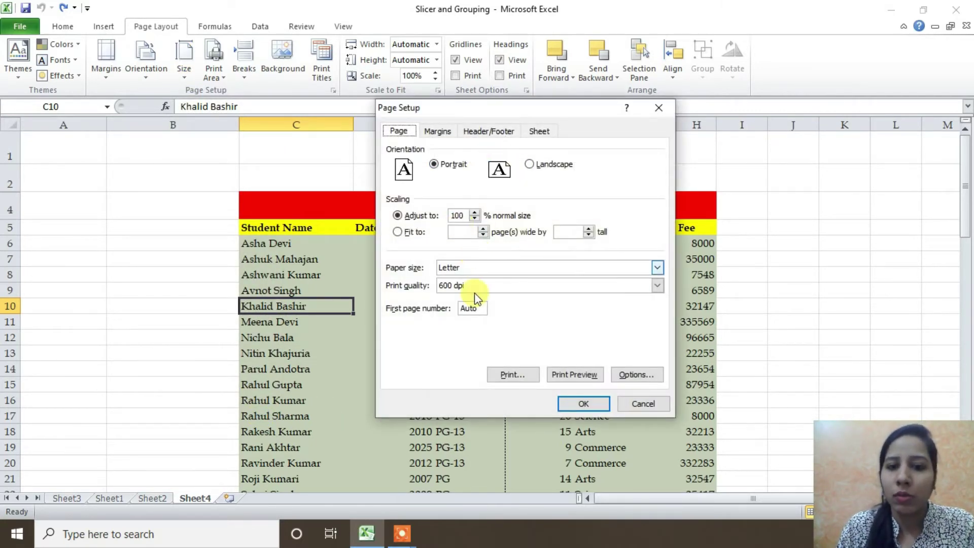
click(440, 133)
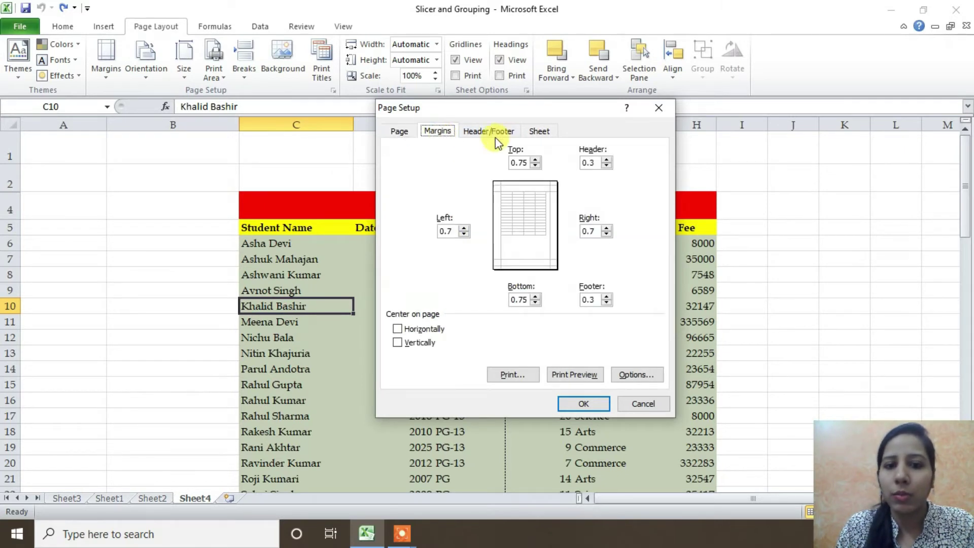
key(Escape)
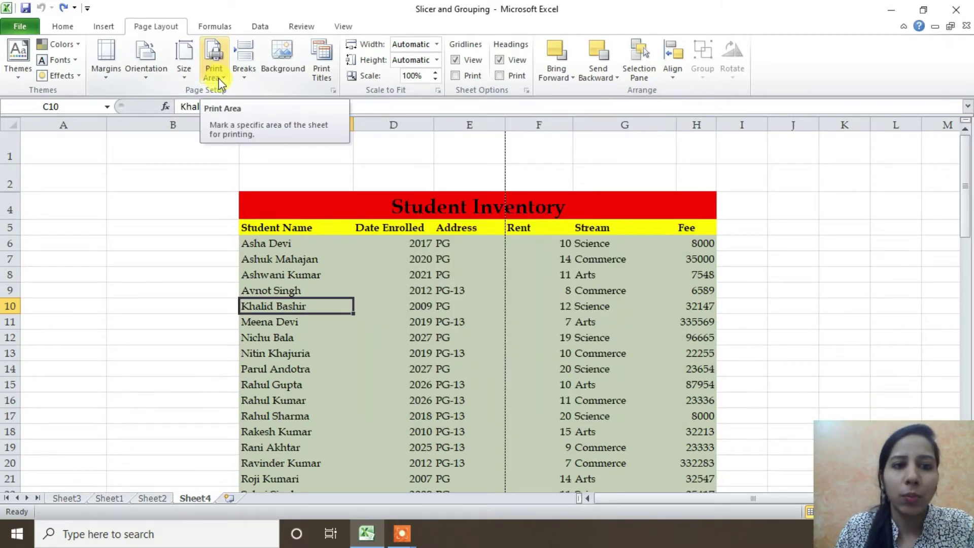
Step: Set C6:E16 (names, enrolment years, addresses) as the print area and check the one-page preview
click(221, 76)
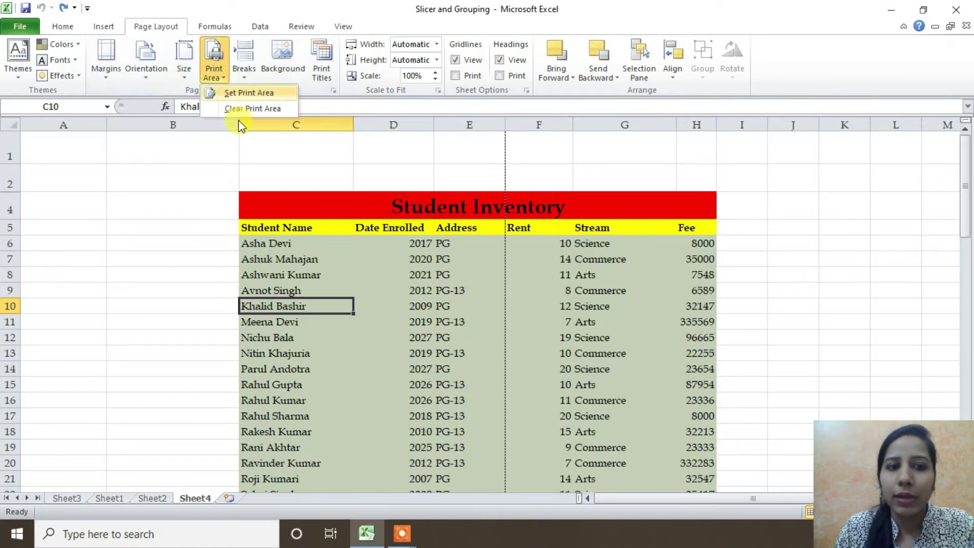
click(305, 155)
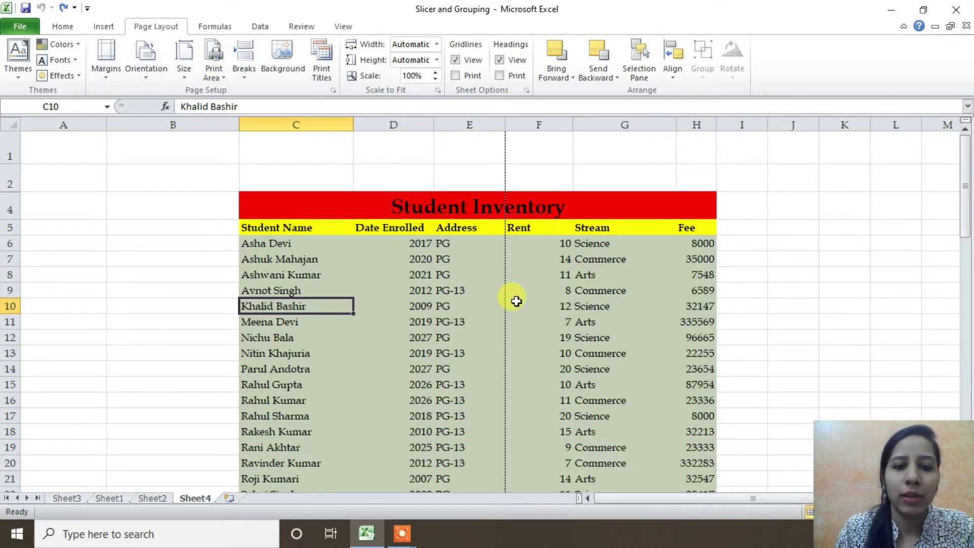
click(440, 302)
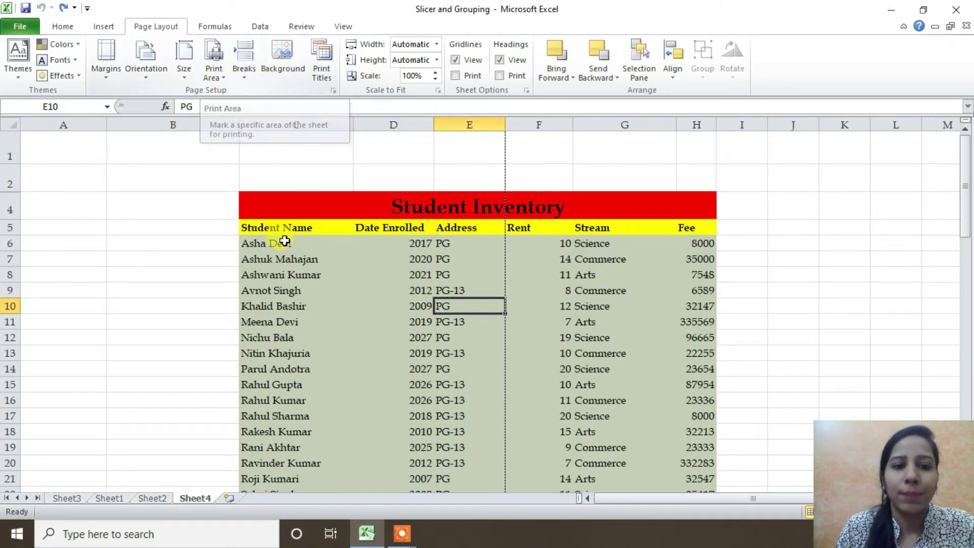
drag(279, 248, 496, 399)
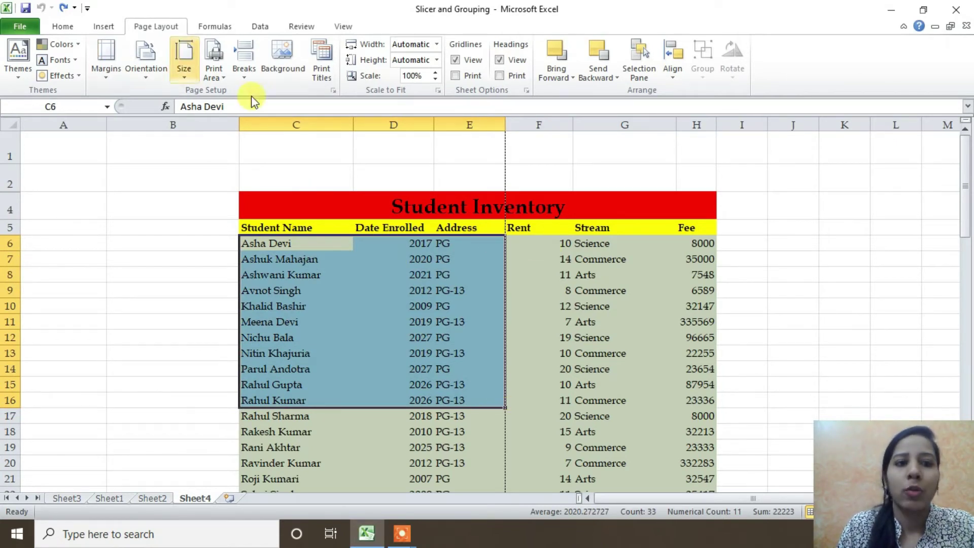
click(223, 81)
click(221, 93)
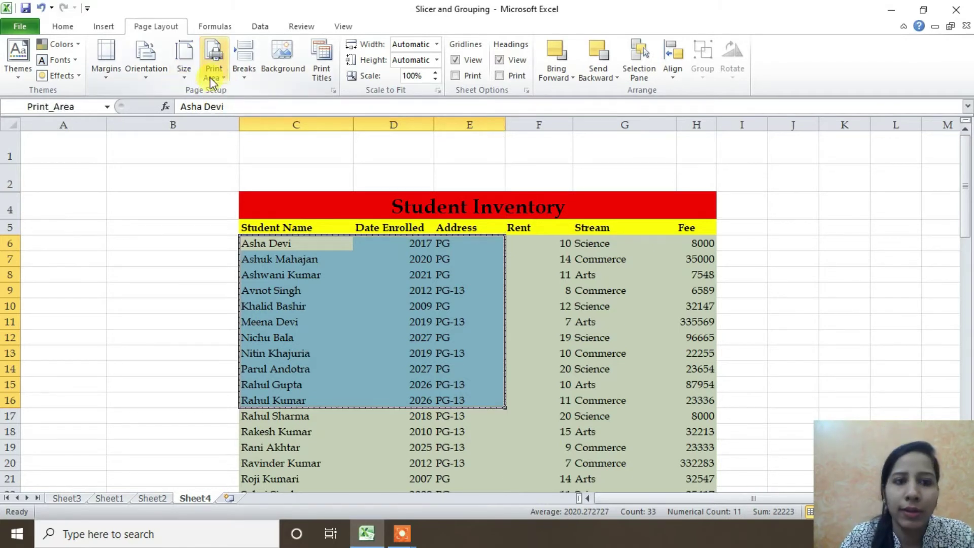
click(213, 81)
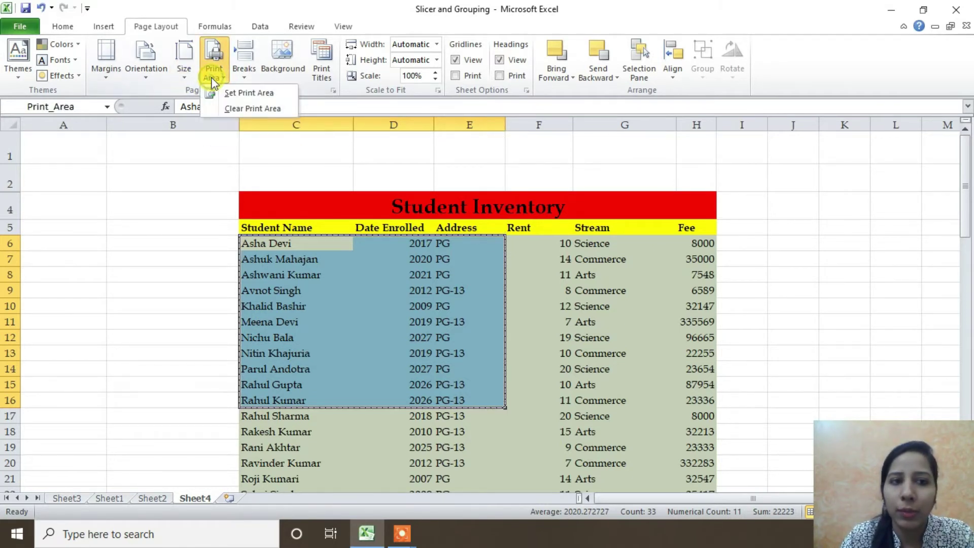
click(194, 171)
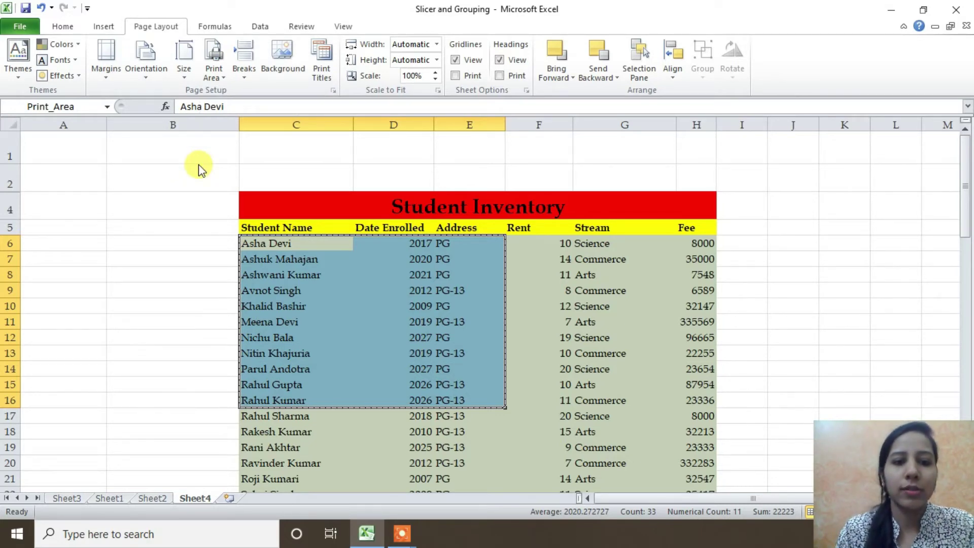
key(ctrl+p)
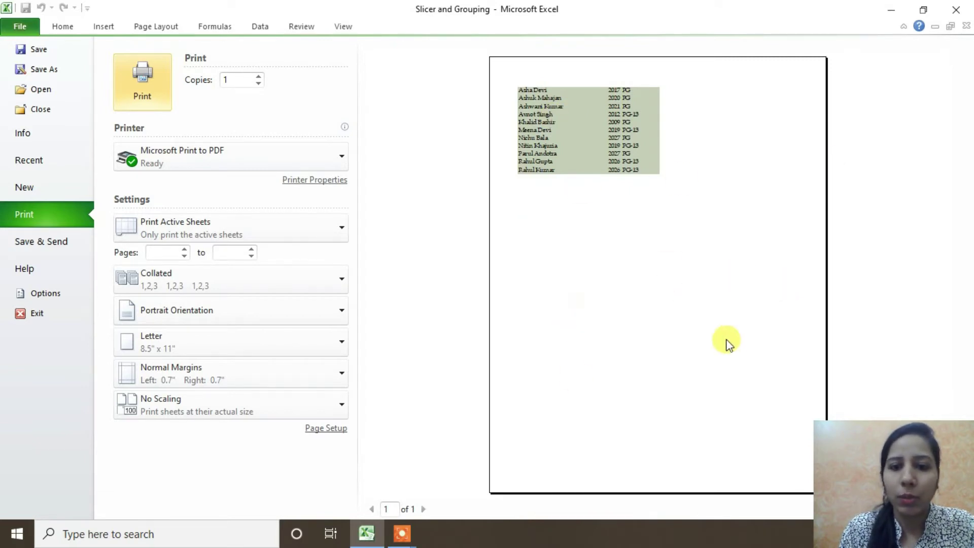
Step: Exit the preview and clear the C6:E16 print area on Sheet4
click(164, 34)
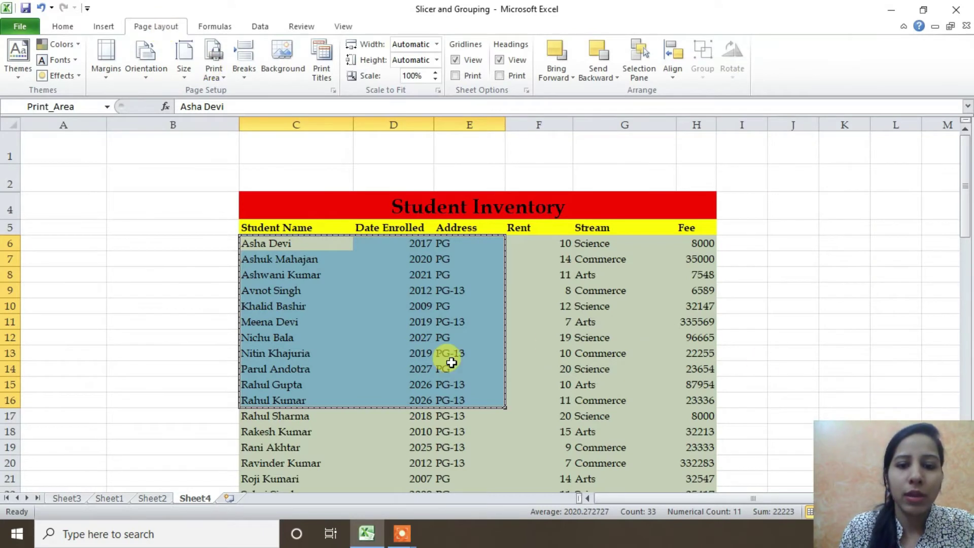
click(524, 339)
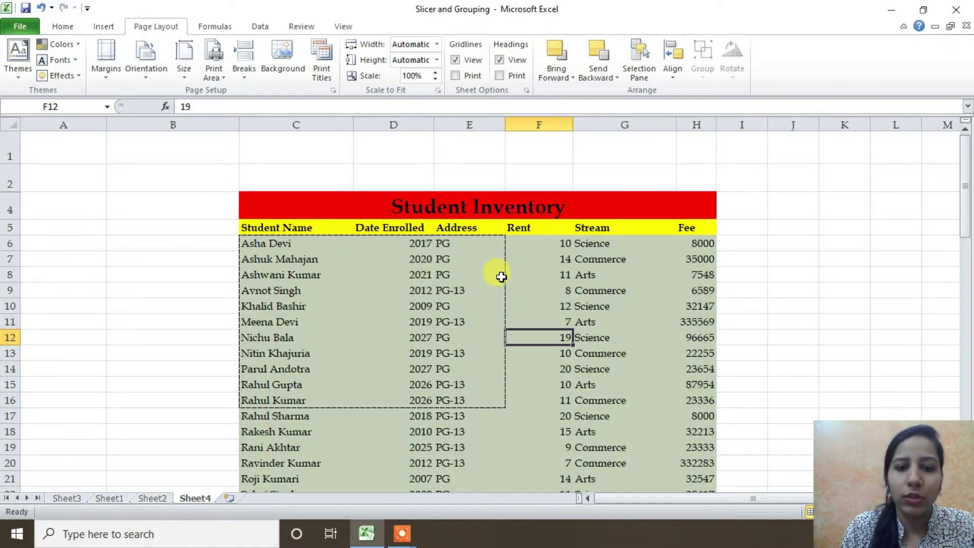
drag(277, 243, 487, 406)
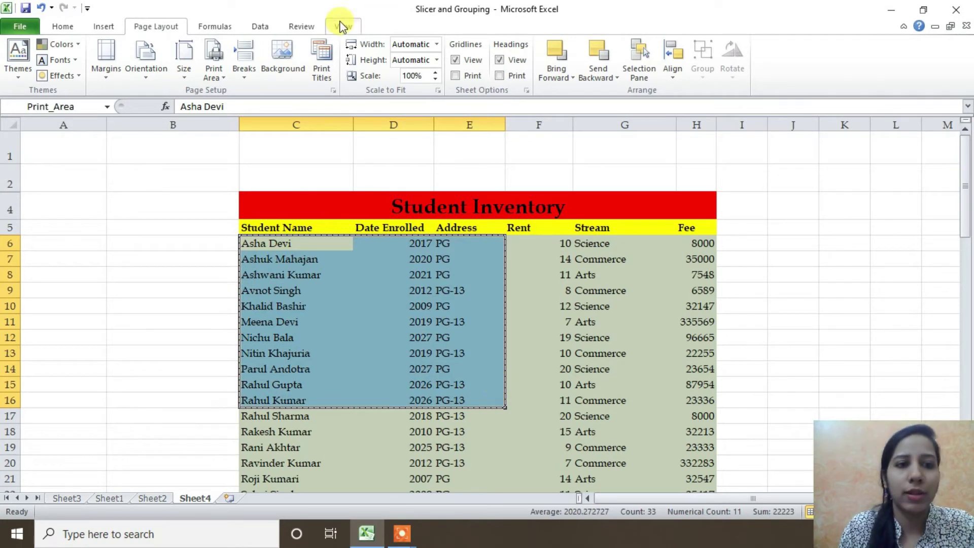
click(214, 73)
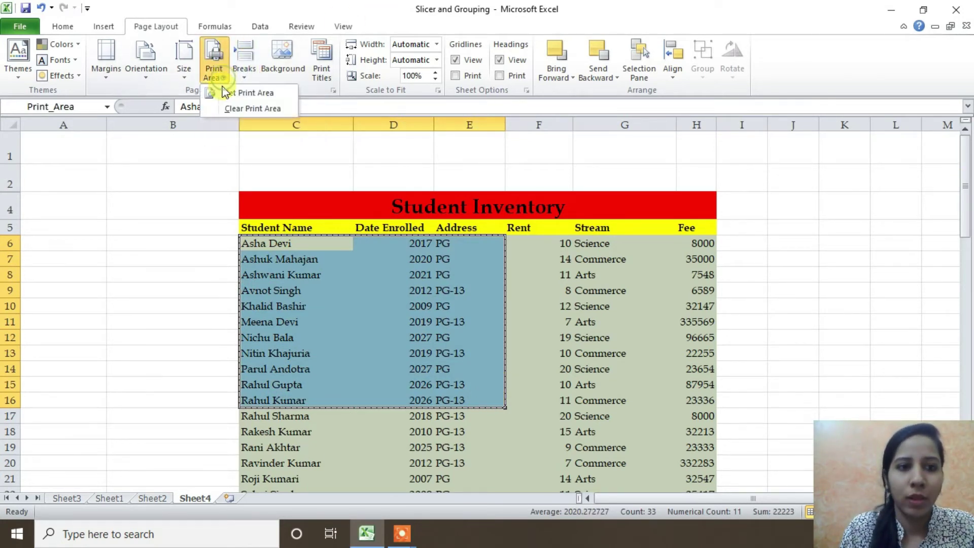
click(247, 107)
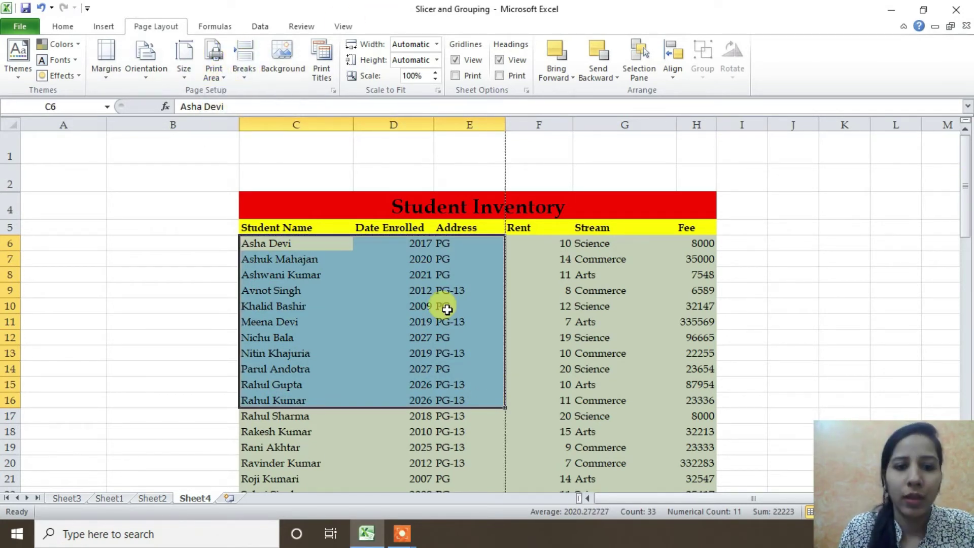
click(538, 321)
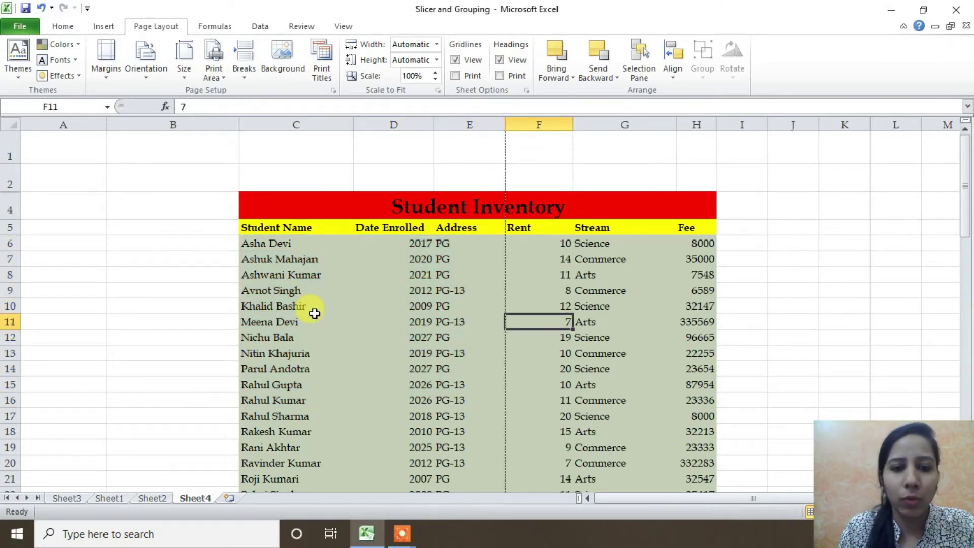
scroll(314, 313, down, 2)
scroll(314, 313, up, 2)
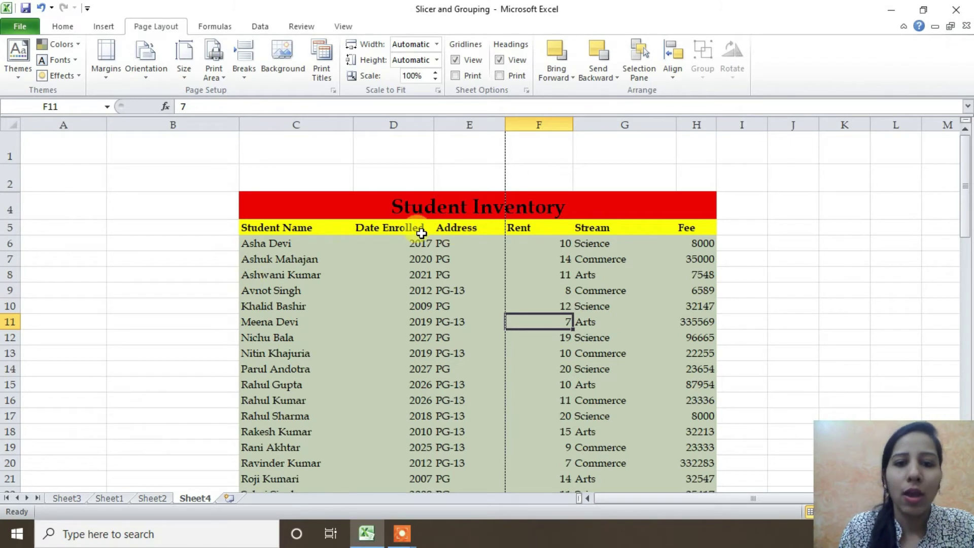
Step: Insert a manual page break above row 27 of the Student Inventory
click(245, 76)
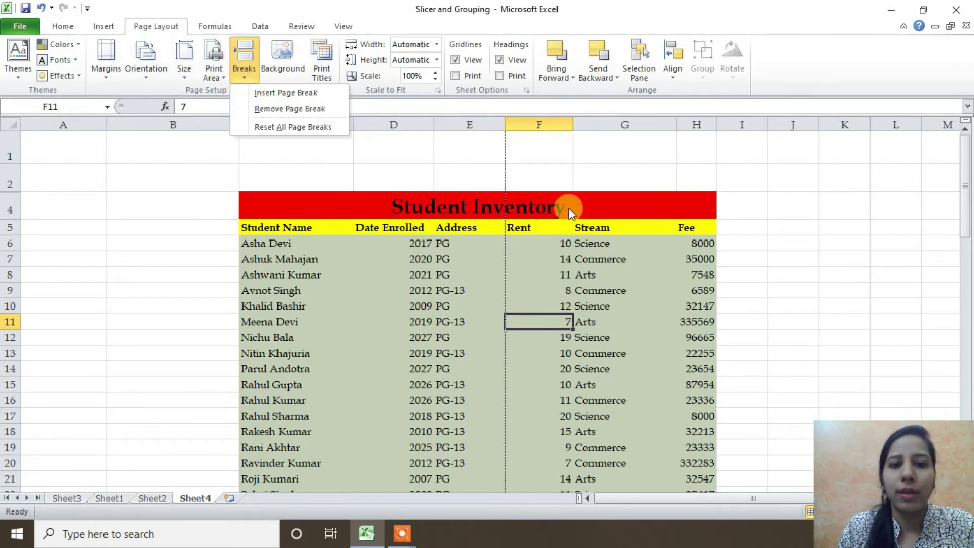
scroll(711, 257, down, 1)
scroll(709, 261, down, 2)
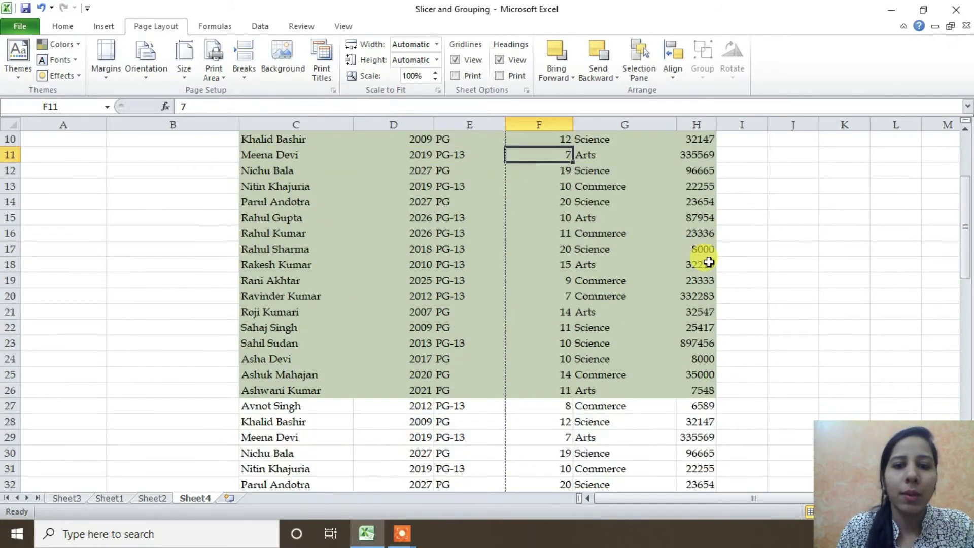
scroll(709, 262, down, 3)
scroll(709, 262, down, 1)
scroll(709, 262, down, 4)
scroll(708, 261, down, 5)
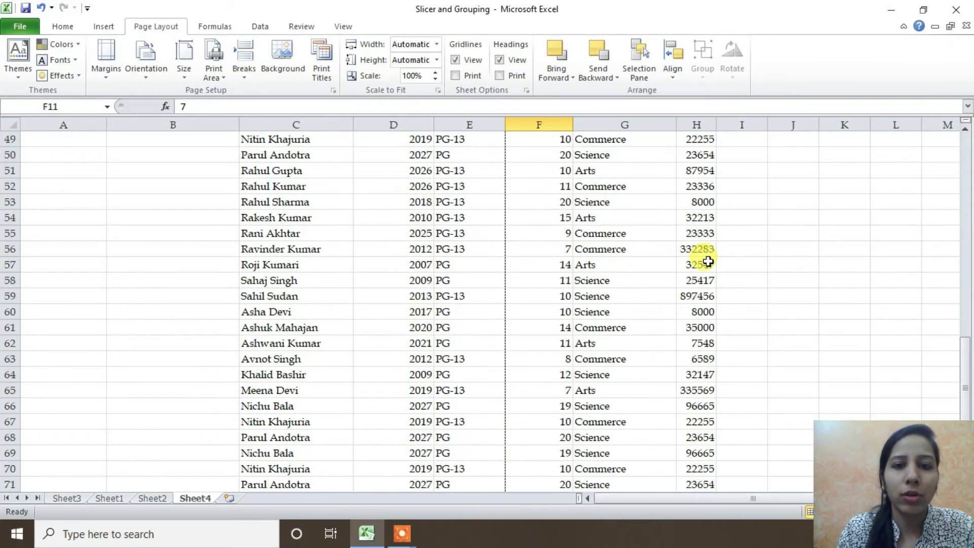
scroll(708, 261, down, 4)
scroll(708, 261, down, 4)
scroll(708, 262, up, 3)
scroll(708, 261, up, 4)
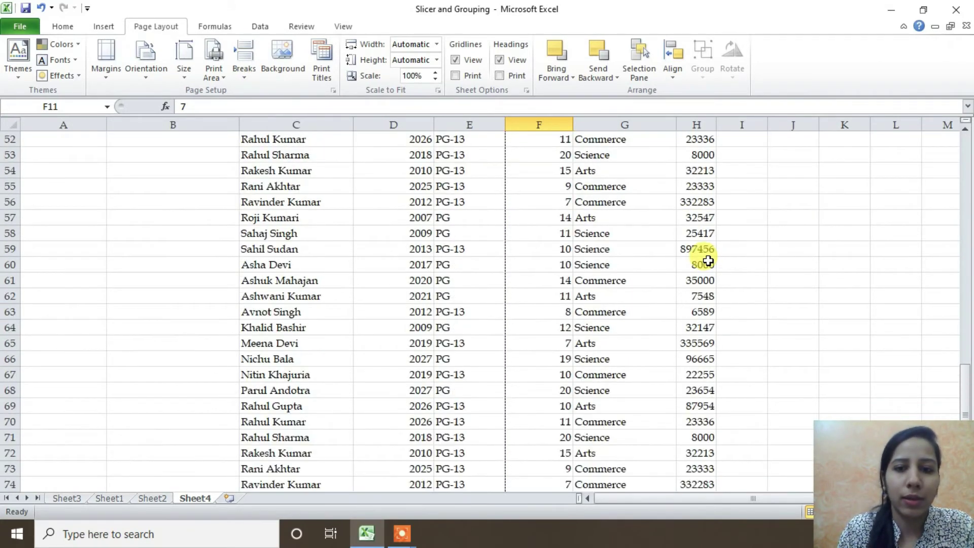
scroll(708, 261, up, 10)
scroll(711, 239, up, 6)
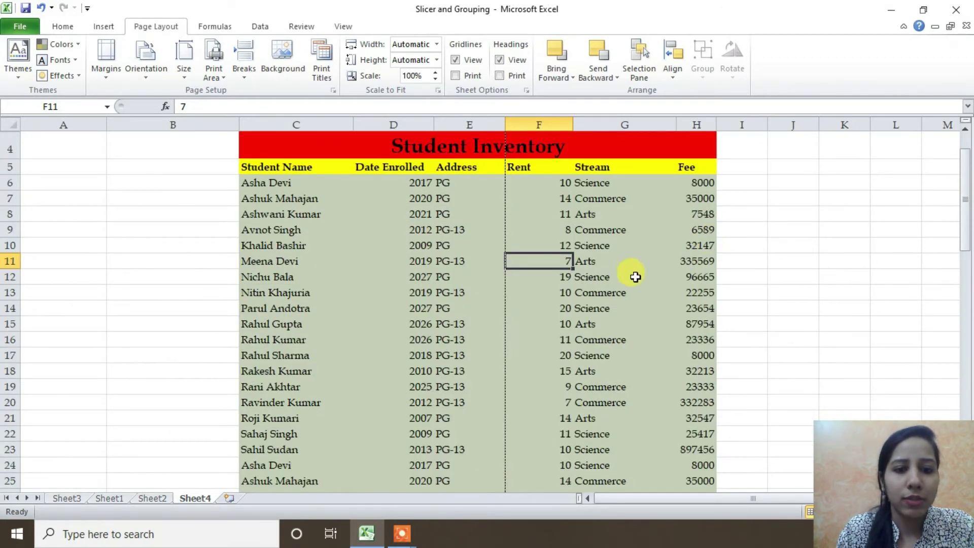
scroll(638, 268, down, 1)
scroll(637, 267, up, 1)
scroll(406, 350, down, 1)
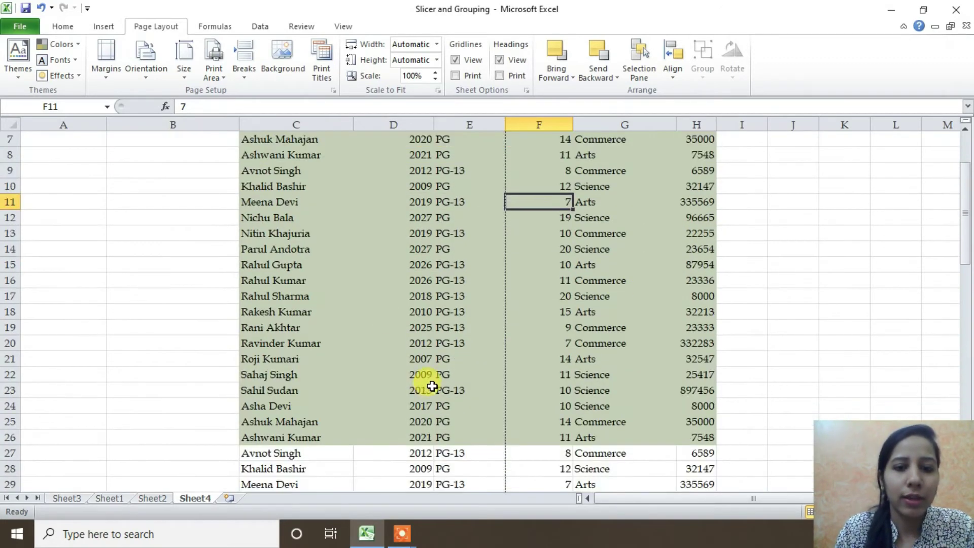
scroll(422, 365, down, 2)
click(286, 353)
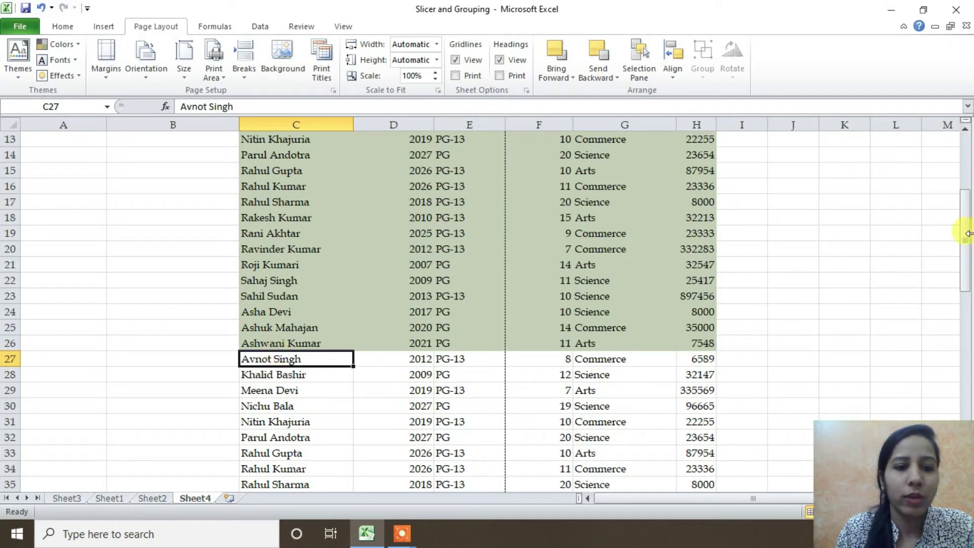
click(243, 74)
click(254, 91)
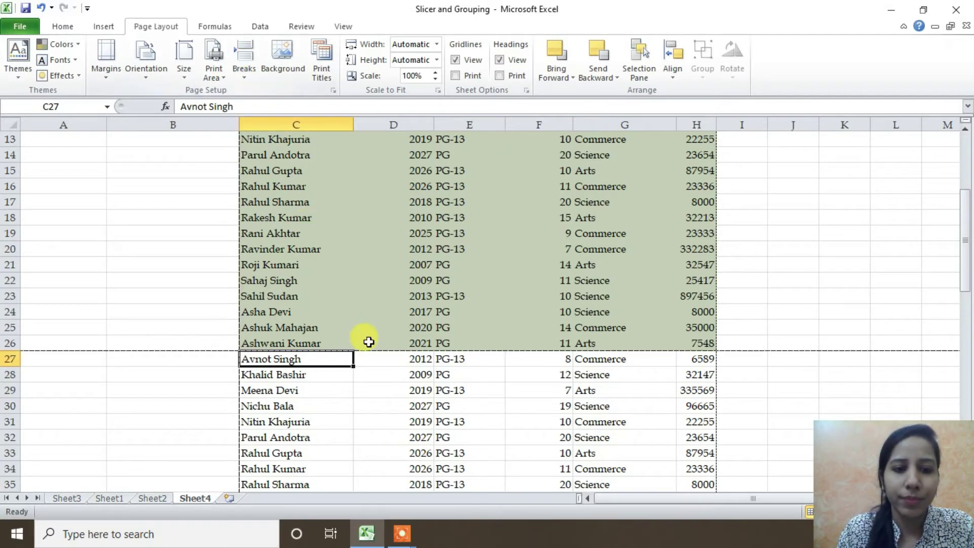
Step: Insert a manual page break at cell C43 so a new page starts at row 43
scroll(354, 401, up, 3)
scroll(354, 402, down, 3)
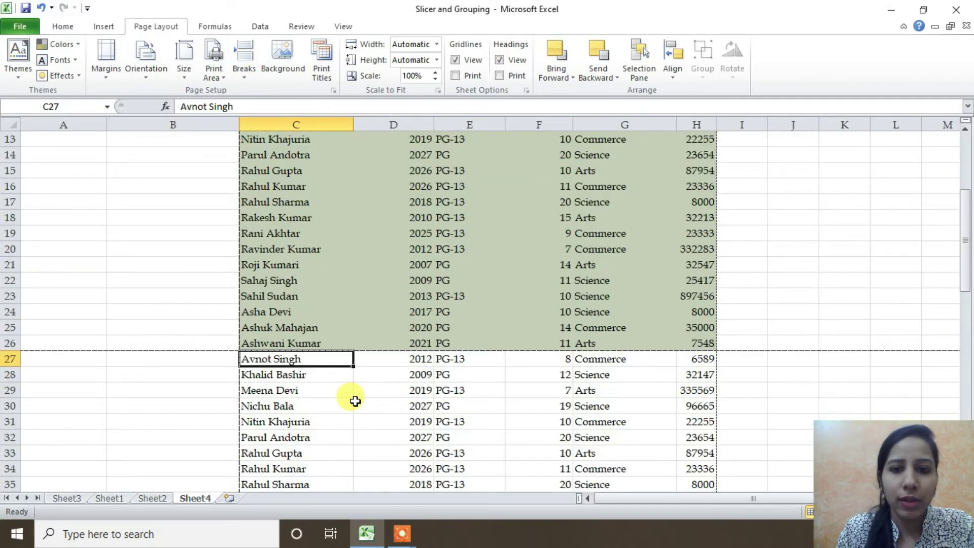
scroll(354, 398, up, 3)
scroll(355, 375, down, 5)
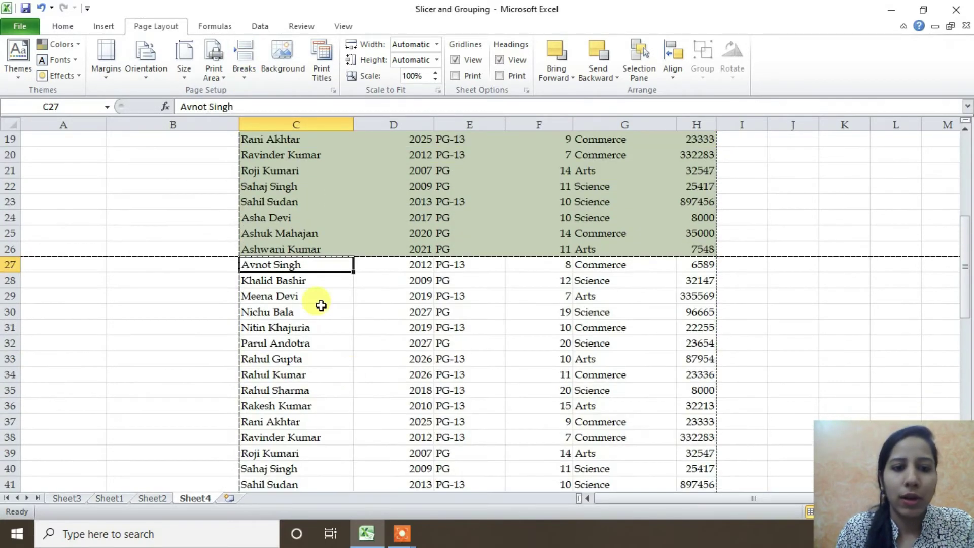
click(337, 202)
scroll(385, 241, up, 4)
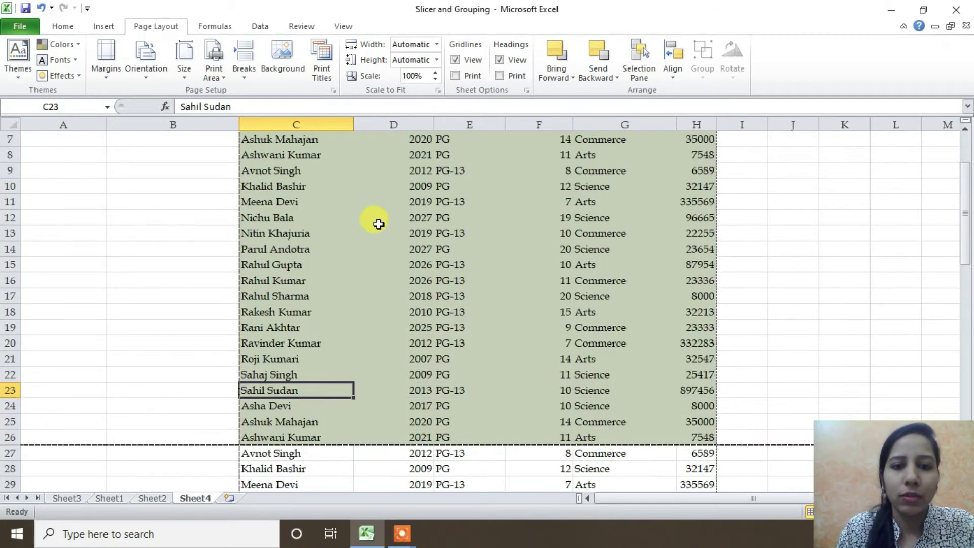
scroll(379, 225, up, 2)
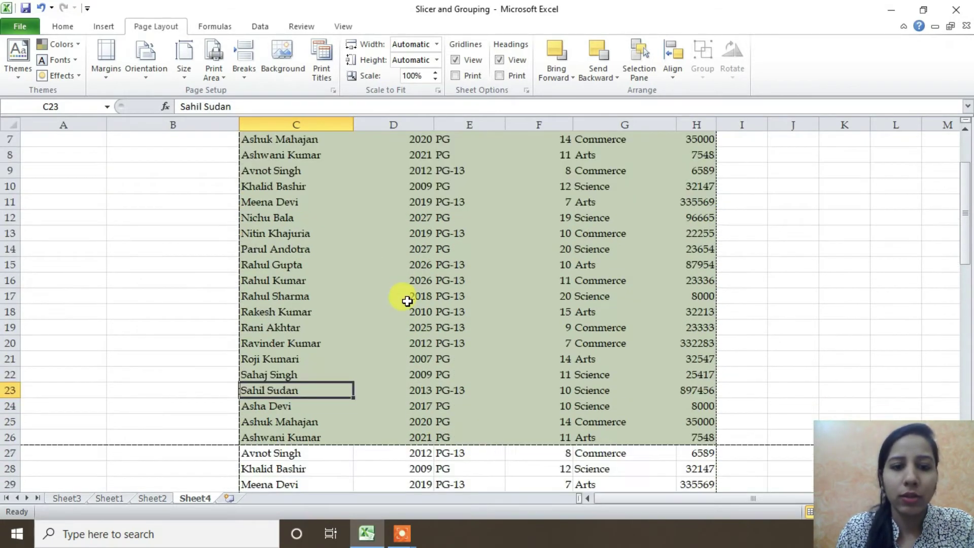
scroll(391, 279, down, 2)
scroll(386, 304, down, 2)
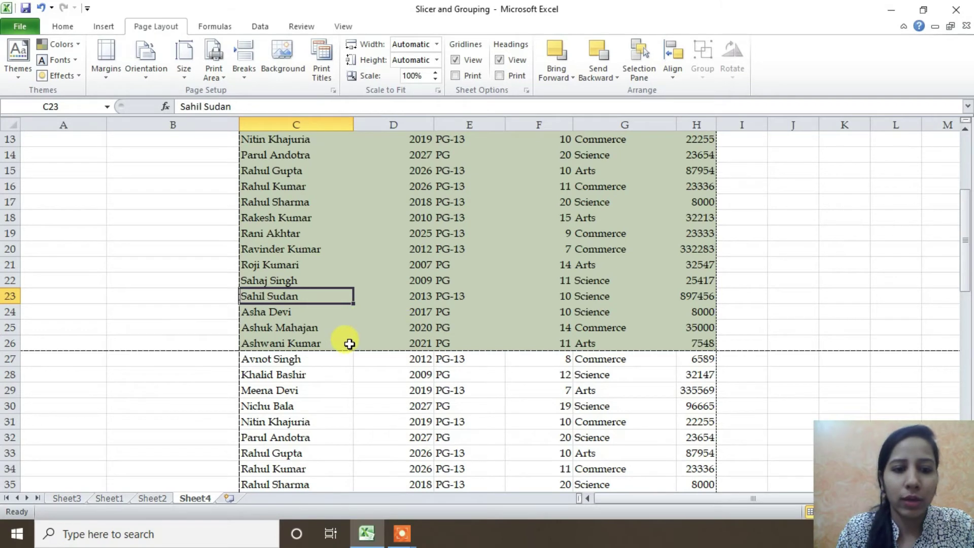
scroll(350, 345, down, 2)
scroll(346, 319, down, 2)
scroll(344, 311, down, 2)
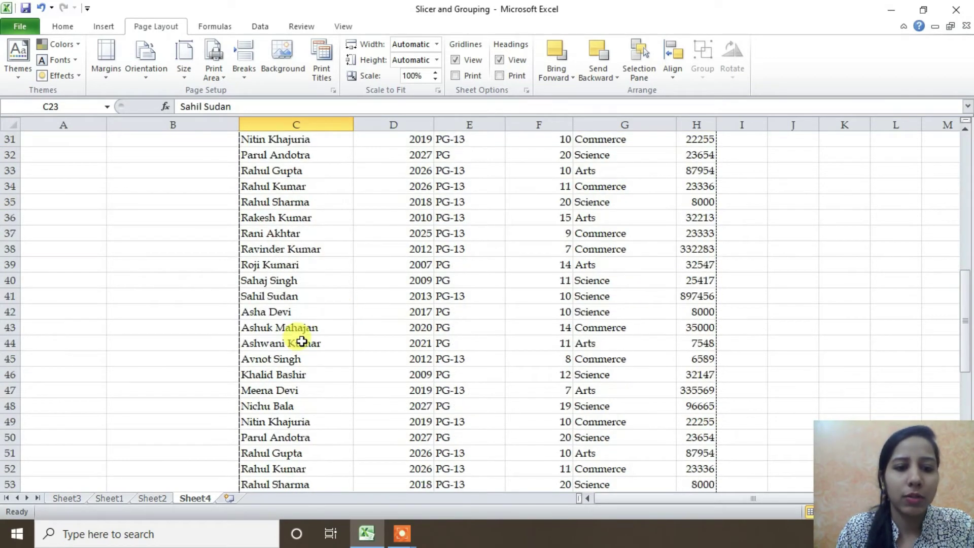
click(274, 332)
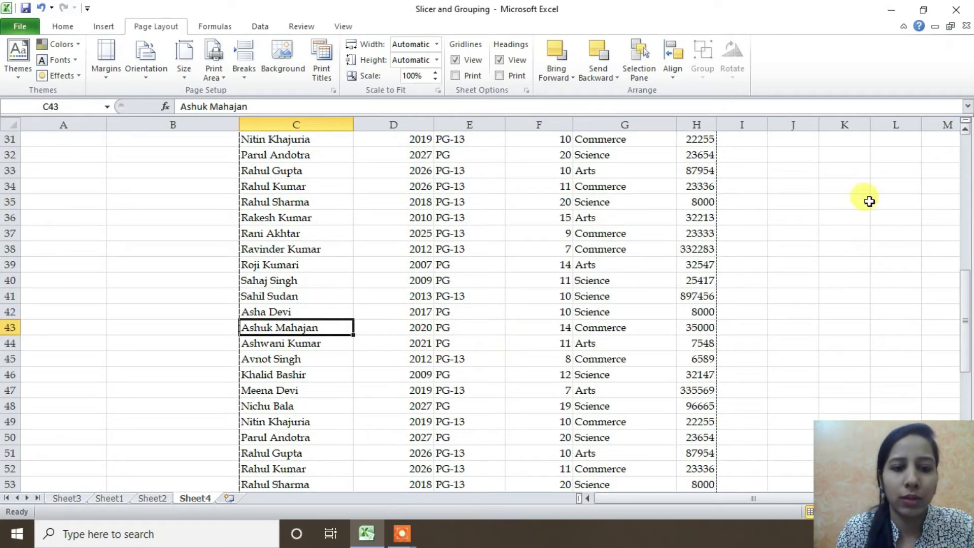
click(244, 63)
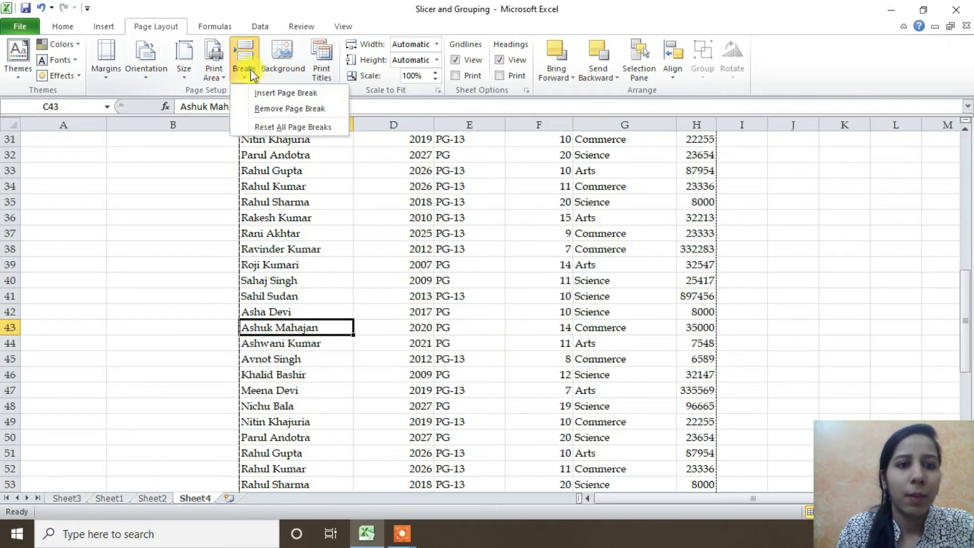
click(261, 94)
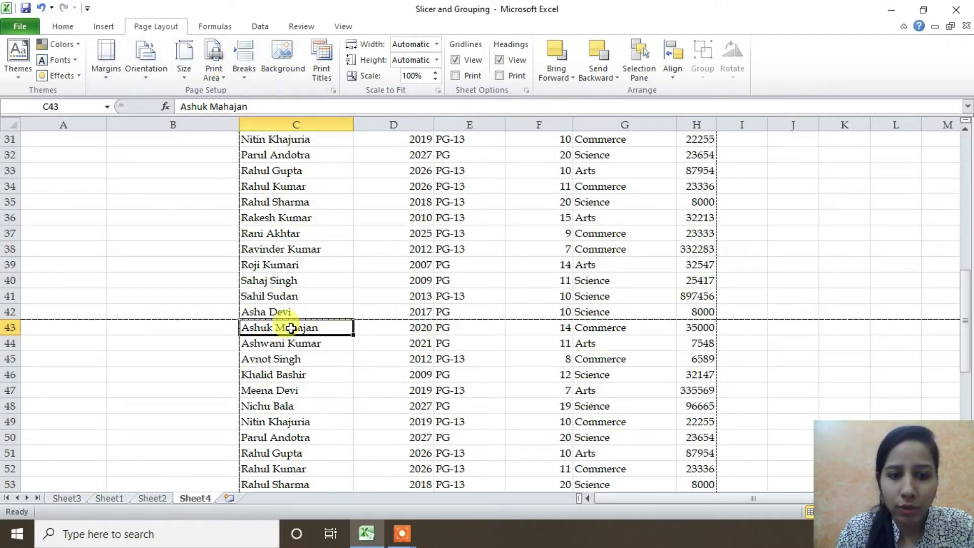
Step: Insert another page break at cell C68 so a new page starts at row 68
scroll(317, 345, down, 2)
scroll(315, 348, down, 2)
scroll(254, 344, down, 4)
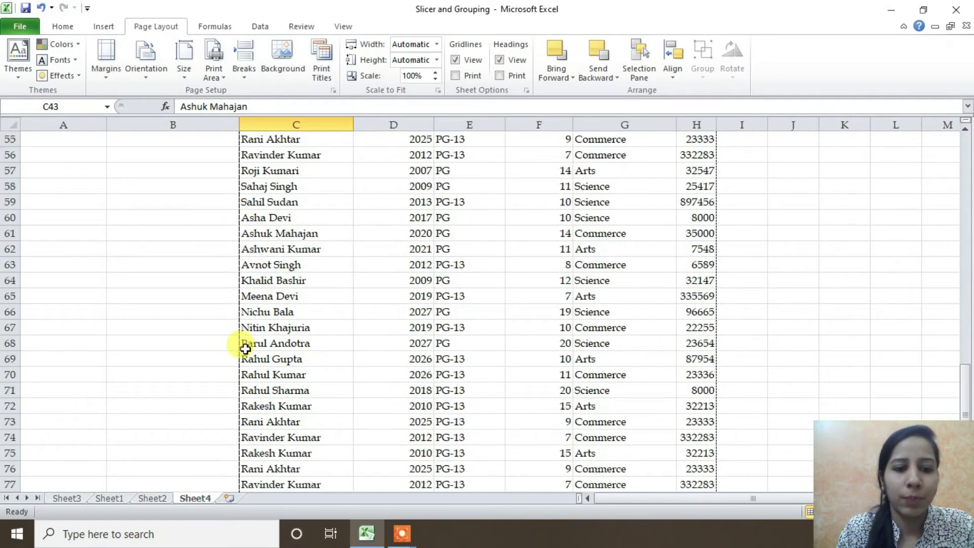
click(274, 338)
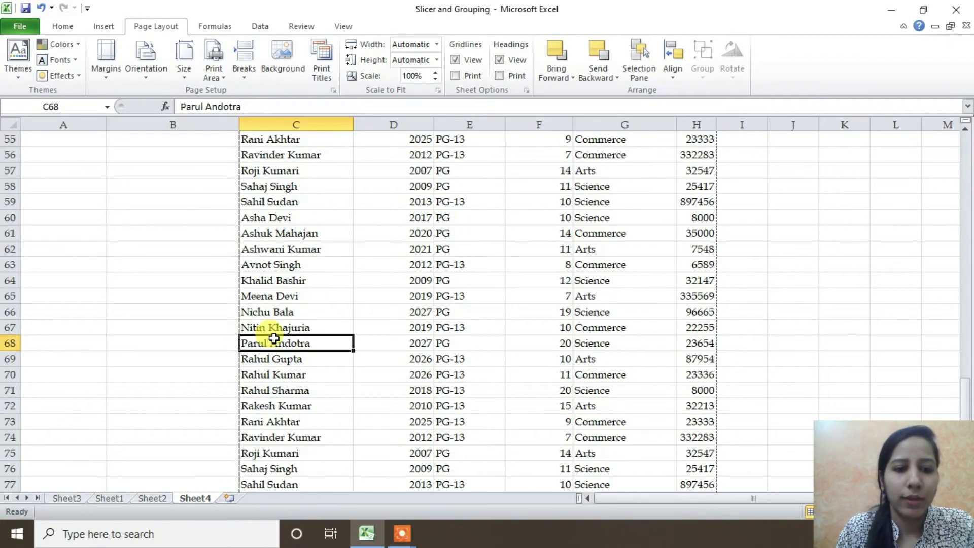
click(238, 74)
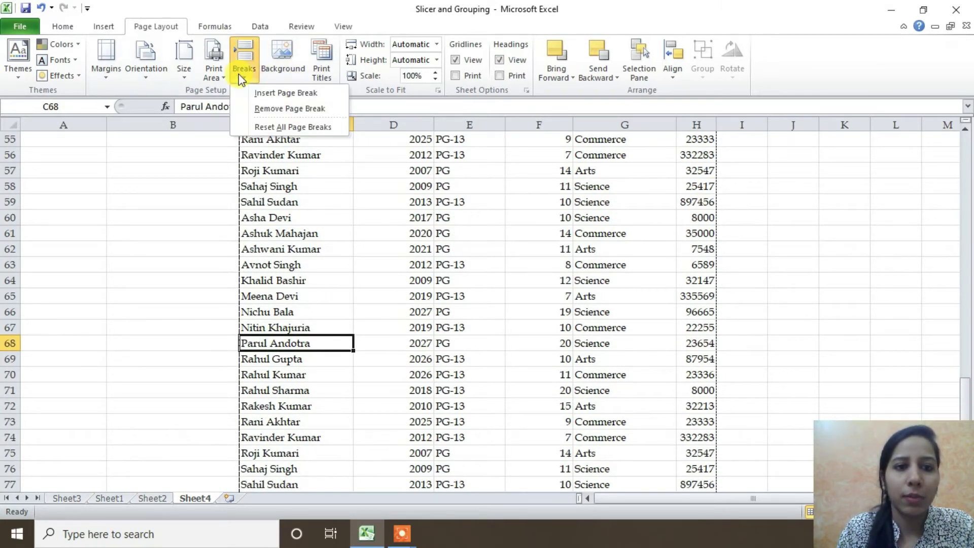
click(282, 96)
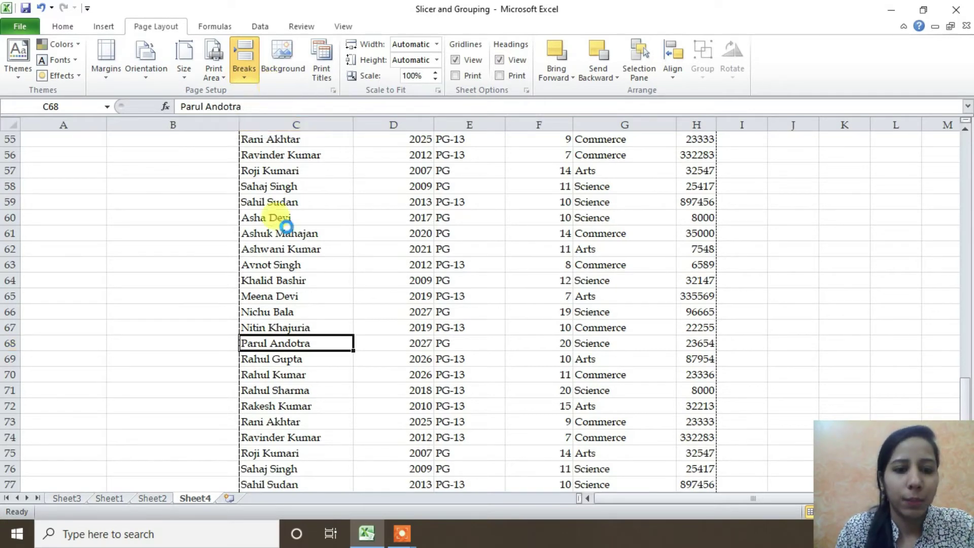
scroll(336, 384, down, 3)
scroll(336, 384, down, 3)
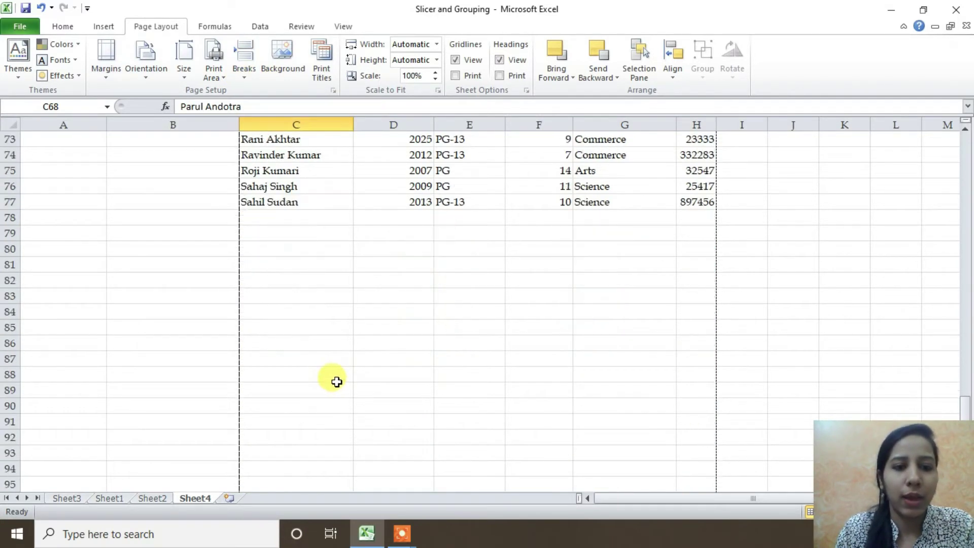
scroll(336, 384, up, 4)
scroll(336, 383, up, 11)
scroll(338, 376, up, 9)
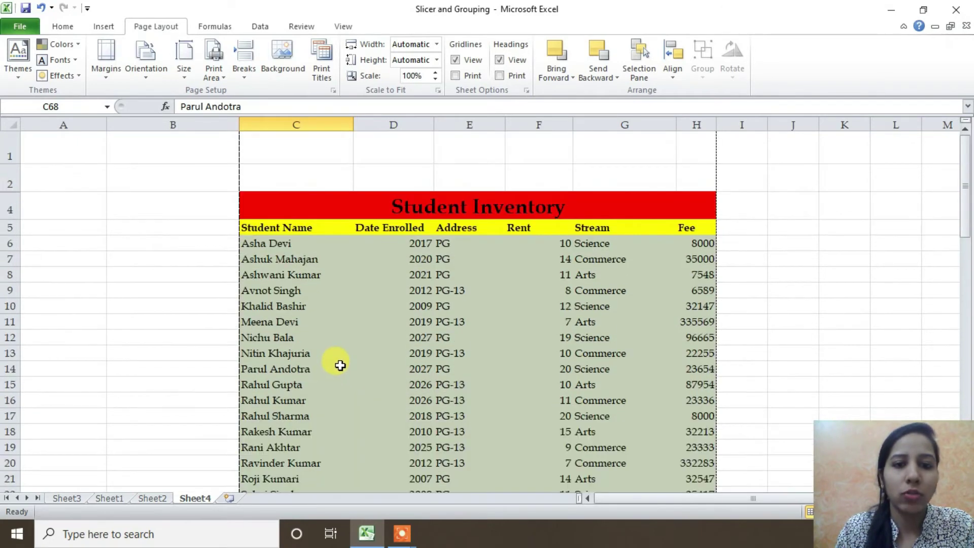
scroll(339, 365, down, 3)
scroll(337, 363, down, 6)
scroll(350, 345, down, 3)
scroll(366, 310, down, 5)
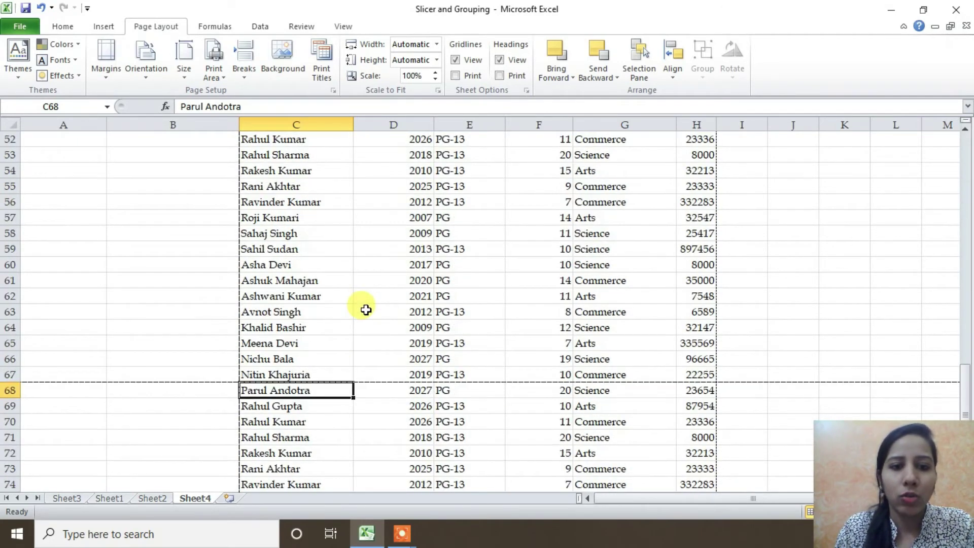
scroll(366, 310, down, 3)
scroll(365, 308, up, 5)
scroll(366, 308, up, 10)
scroll(366, 307, up, 5)
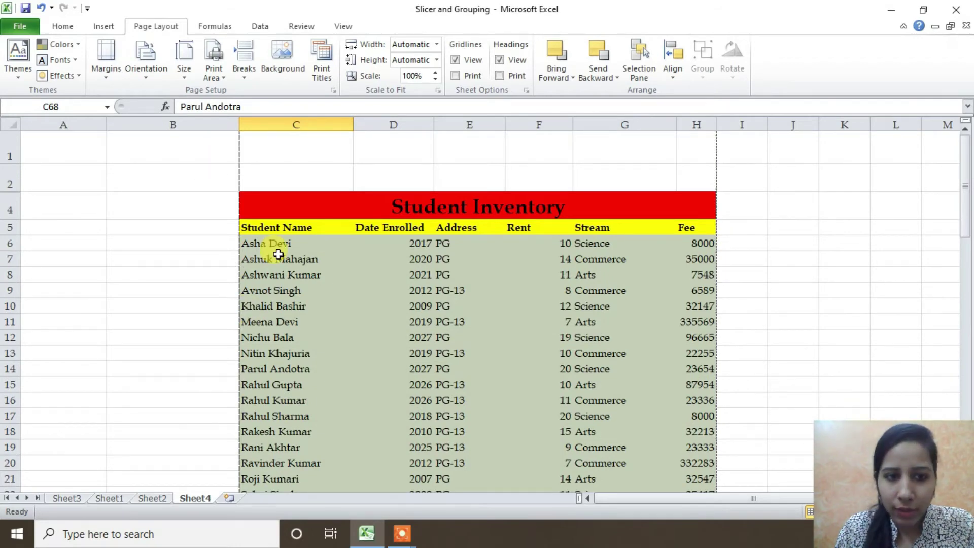
scroll(307, 337, down, 8)
scroll(306, 334, down, 3)
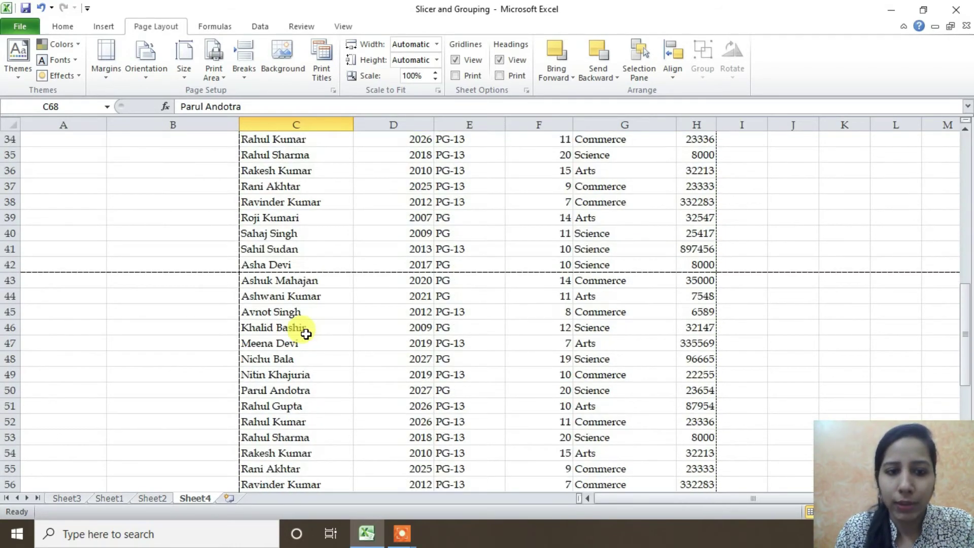
scroll(306, 334, down, 6)
scroll(306, 333, down, 4)
scroll(307, 332, up, 4)
scroll(307, 333, up, 4)
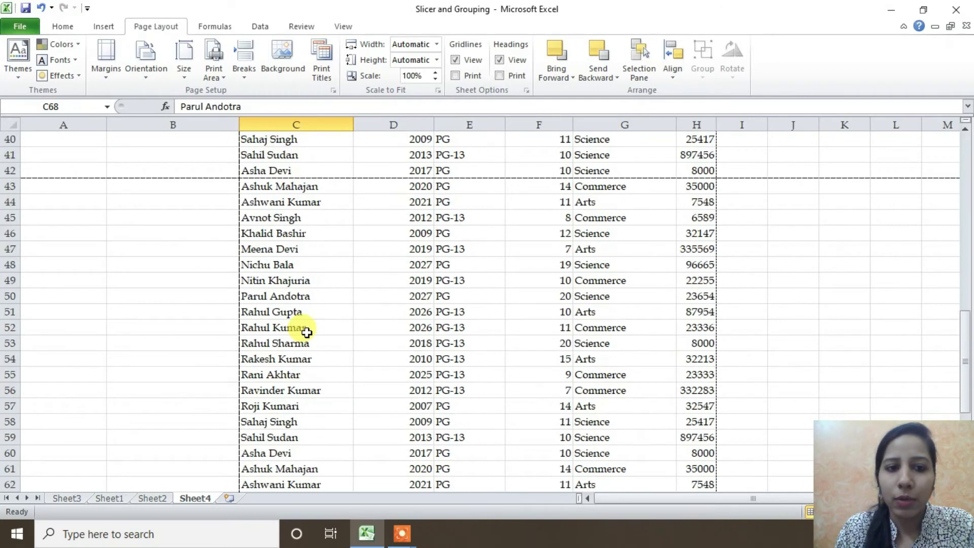
scroll(306, 333, up, 5)
scroll(308, 331, up, 4)
scroll(309, 328, up, 4)
scroll(310, 324, down, 4)
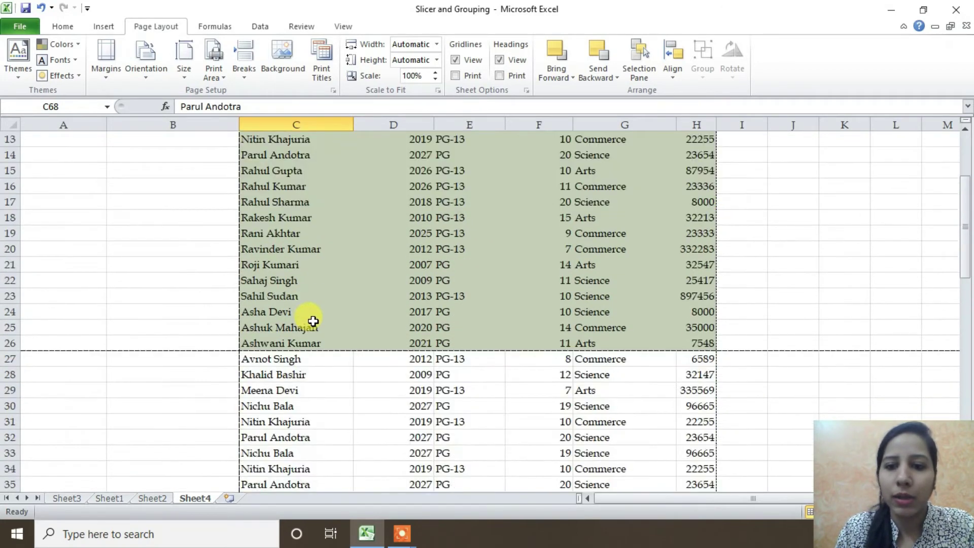
scroll(313, 321, down, 1)
scroll(744, 233, up, 4)
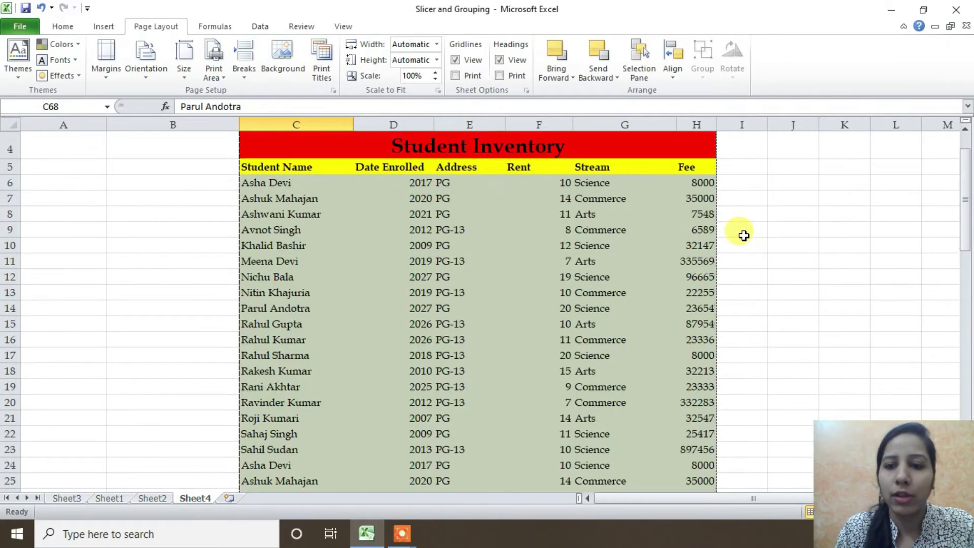
scroll(744, 233, up, 1)
scroll(724, 469, down, 1)
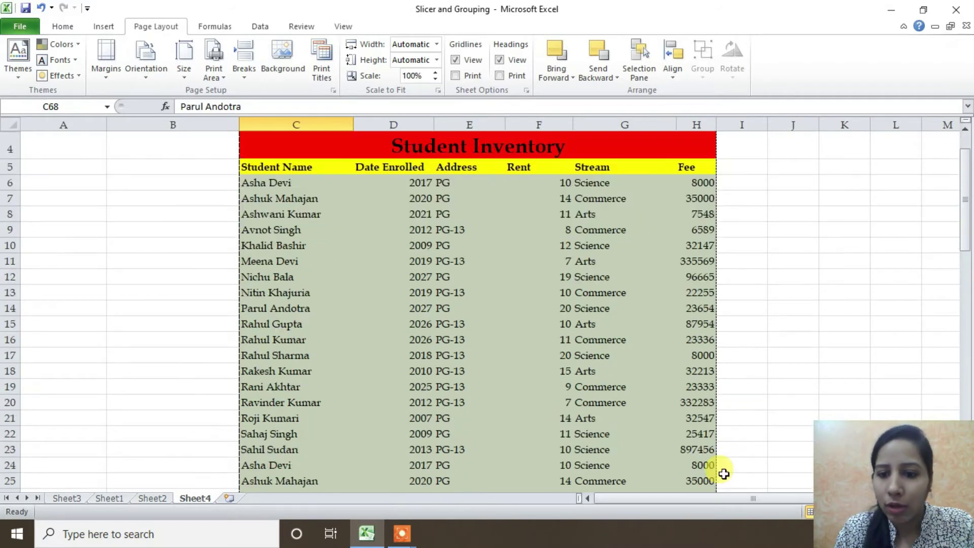
scroll(724, 461, down, 5)
scroll(734, 323, down, 1)
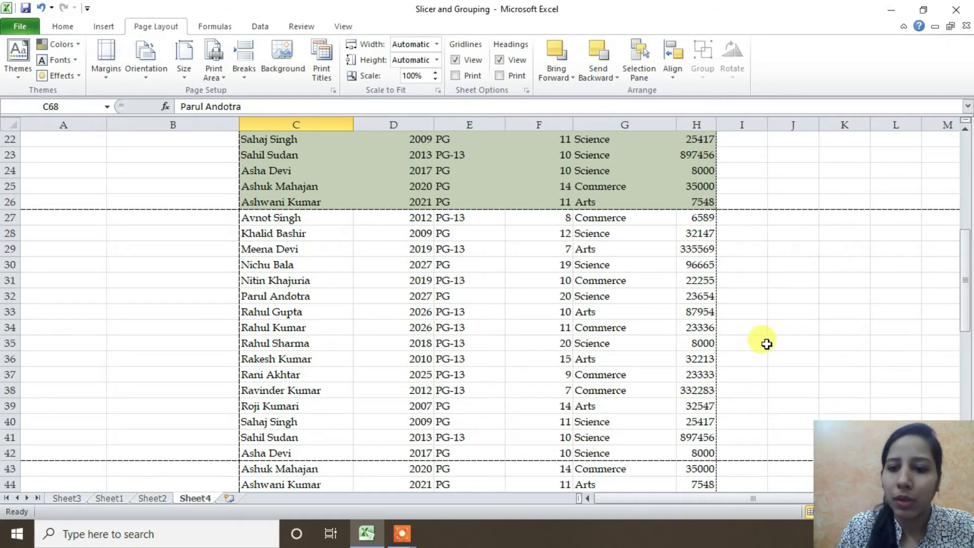
scroll(756, 319, up, 3)
scroll(750, 298, up, 4)
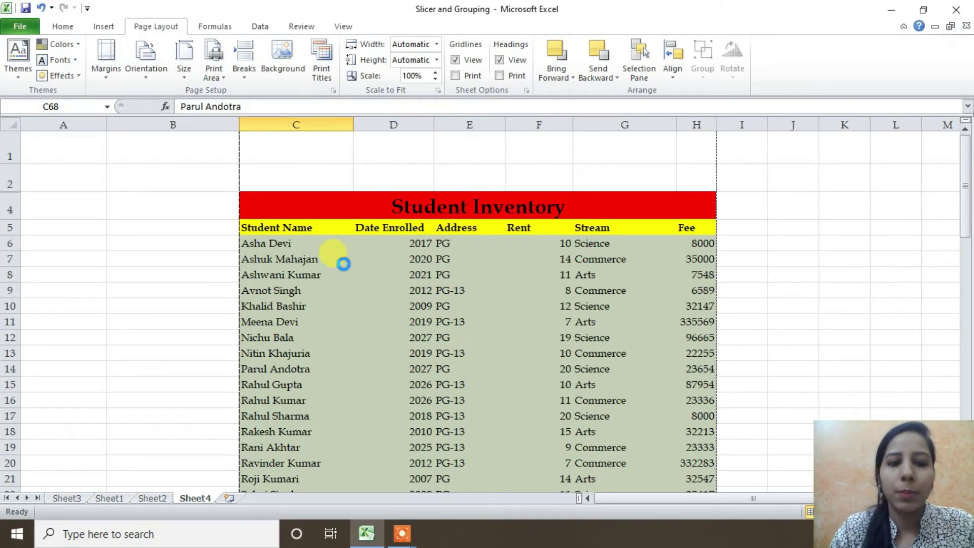
key(ctrl+p)
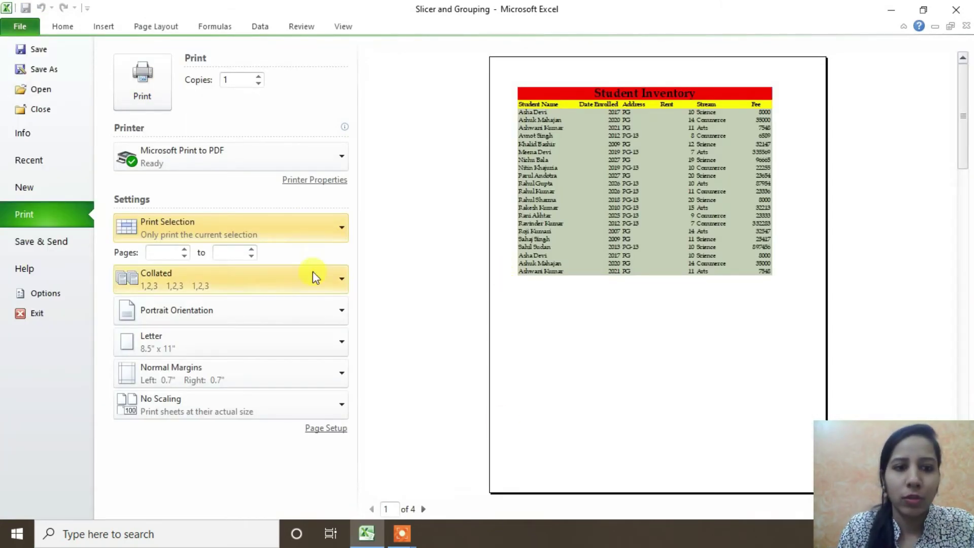
click(425, 507)
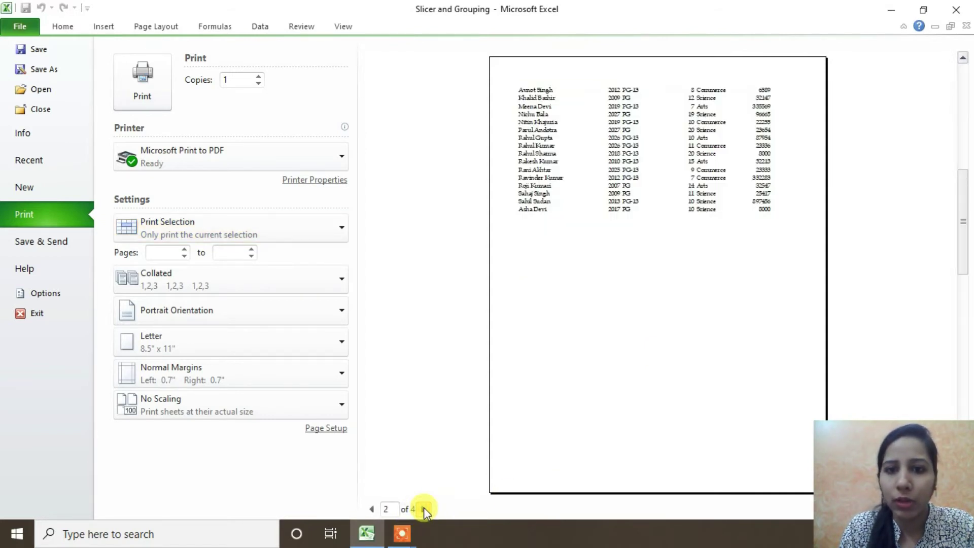
scroll(424, 508, up, 1)
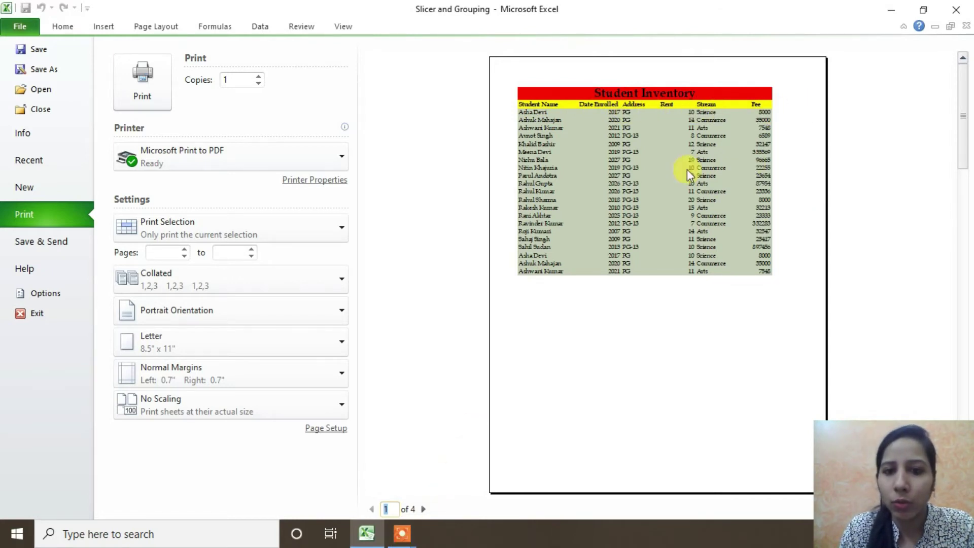
click(426, 511)
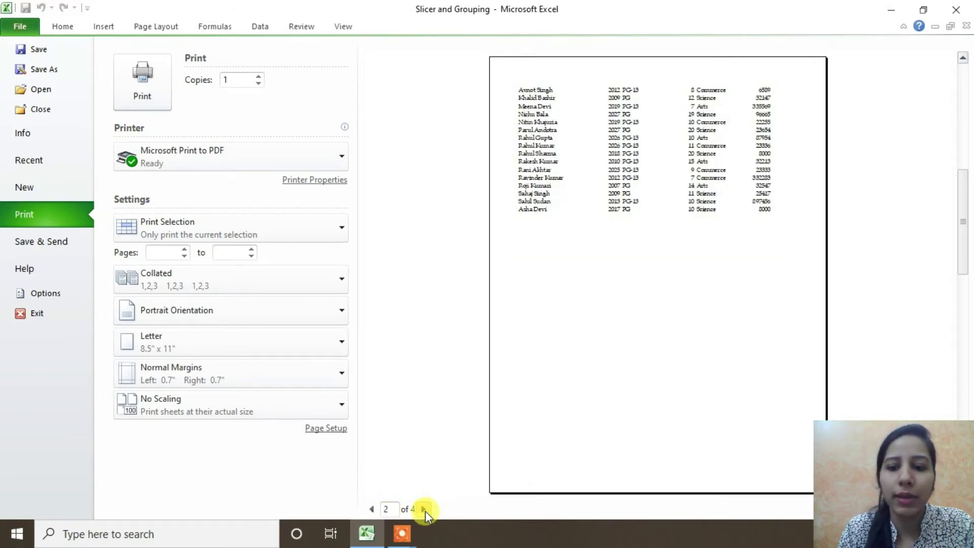
click(156, 26)
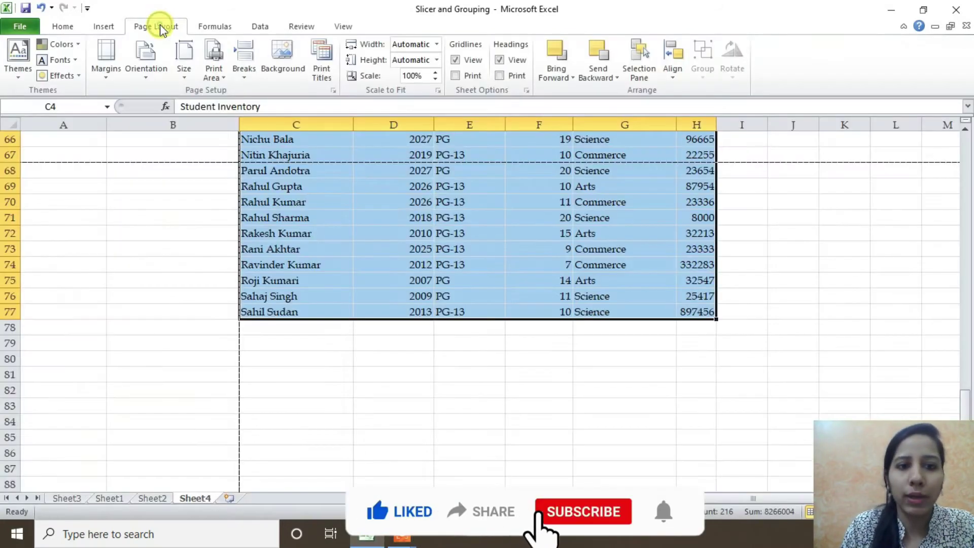
scroll(283, 200, up, 3)
scroll(272, 169, up, 4)
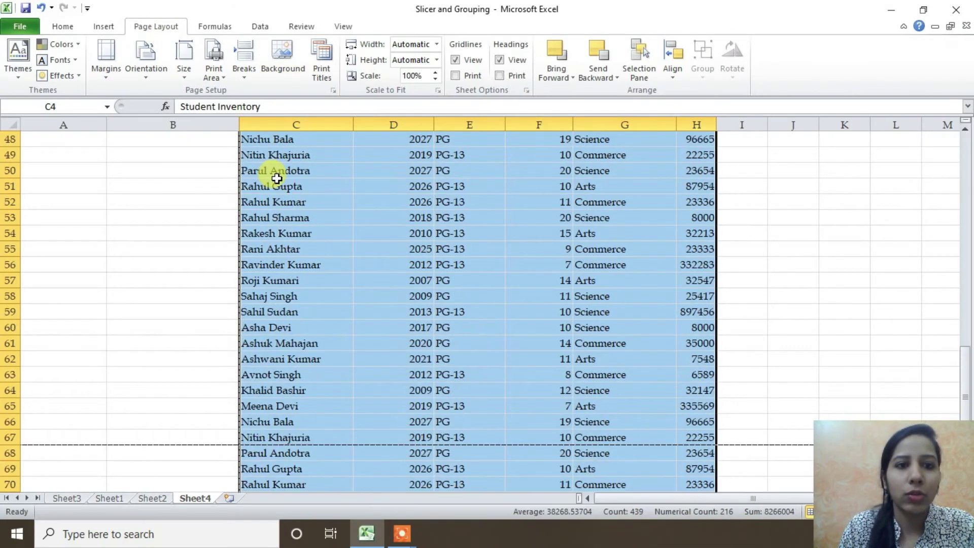
scroll(267, 169, up, 2)
Step: In Print Titles, set Rows to repeat at top to $5:$5, the Student Name…Fee header row
scroll(269, 86, up, 2)
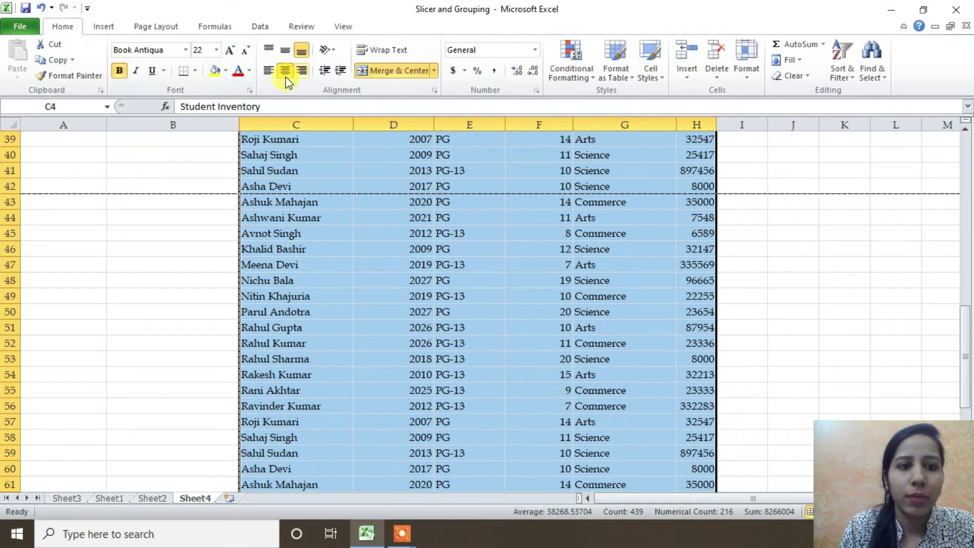
click(162, 23)
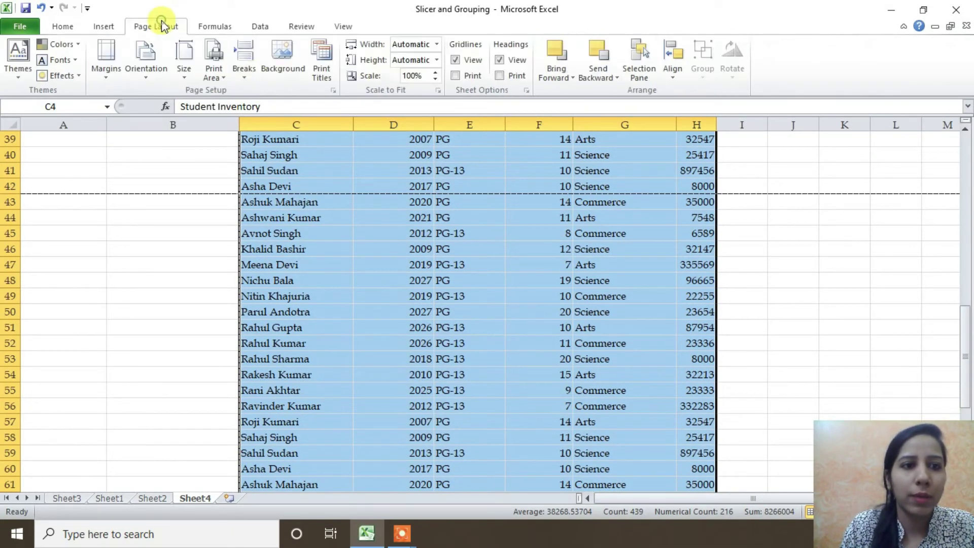
click(323, 77)
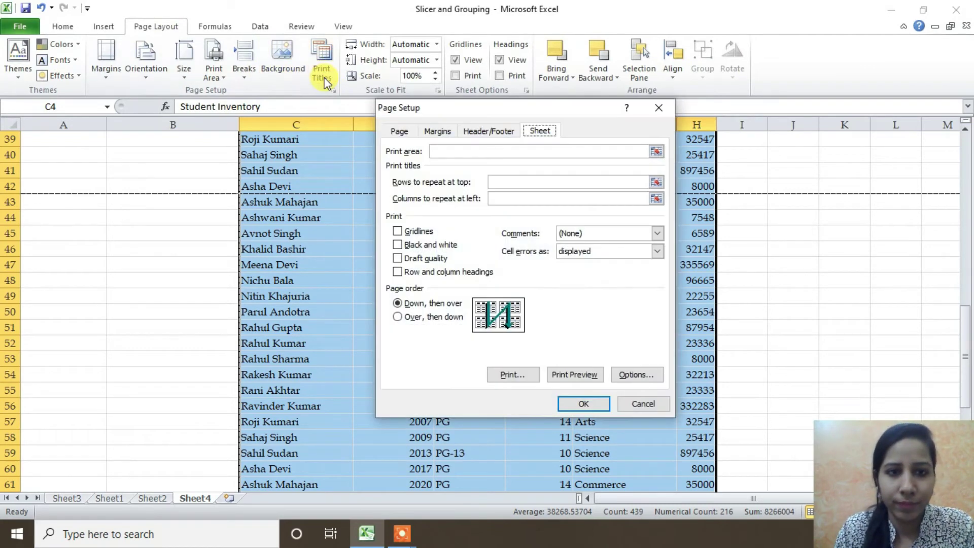
click(496, 181)
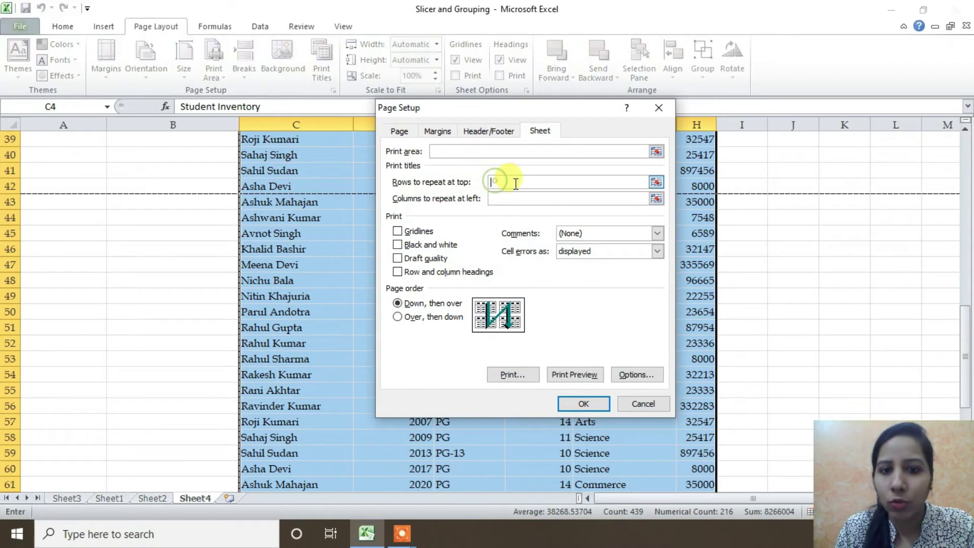
click(656, 182)
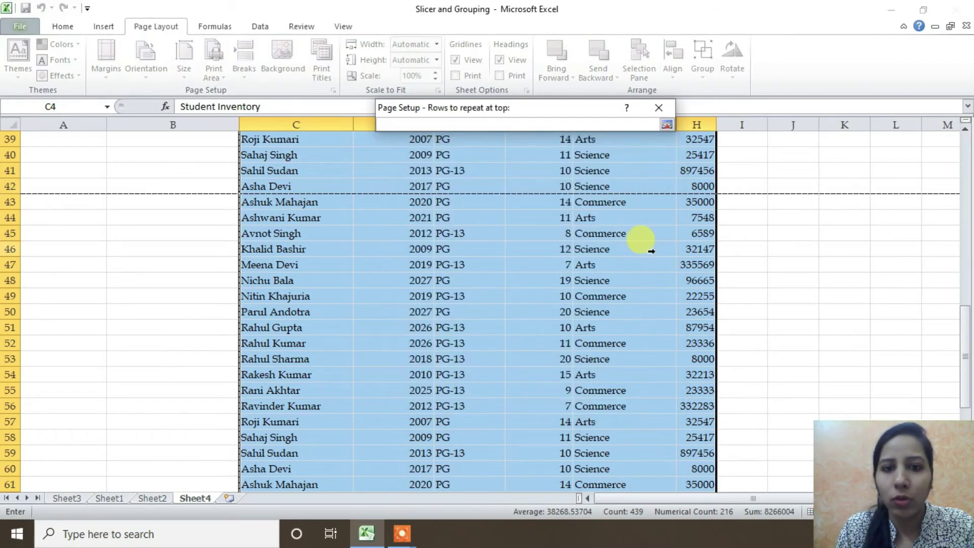
scroll(644, 236, up, 4)
scroll(687, 224, up, 9)
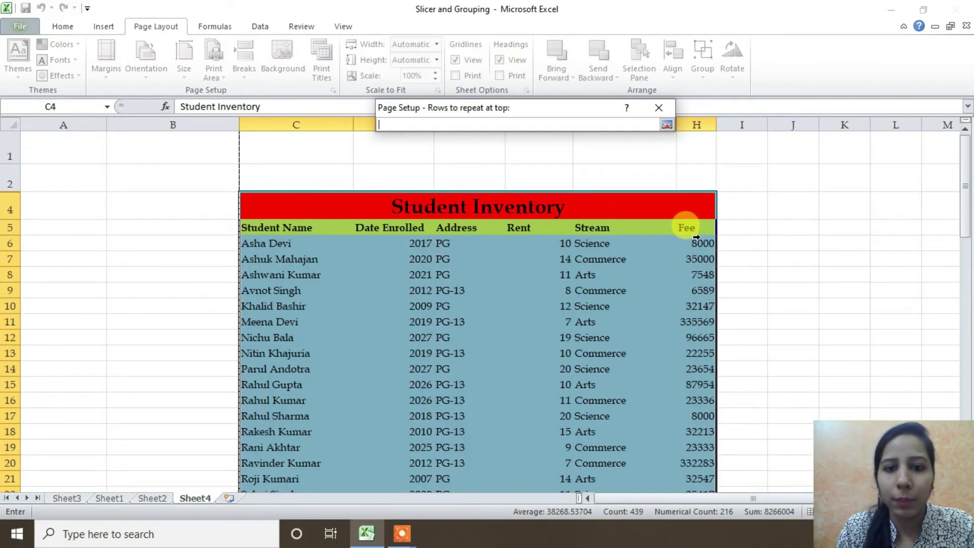
click(312, 228)
click(666, 124)
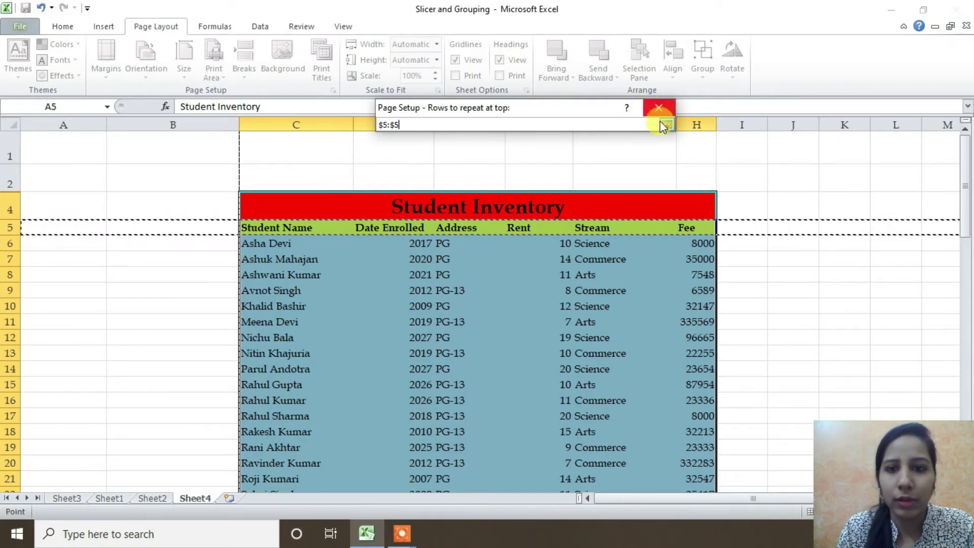
Step: Page through all four preview pages confirming header row 5 repeats, then return to Sheet4
click(571, 374)
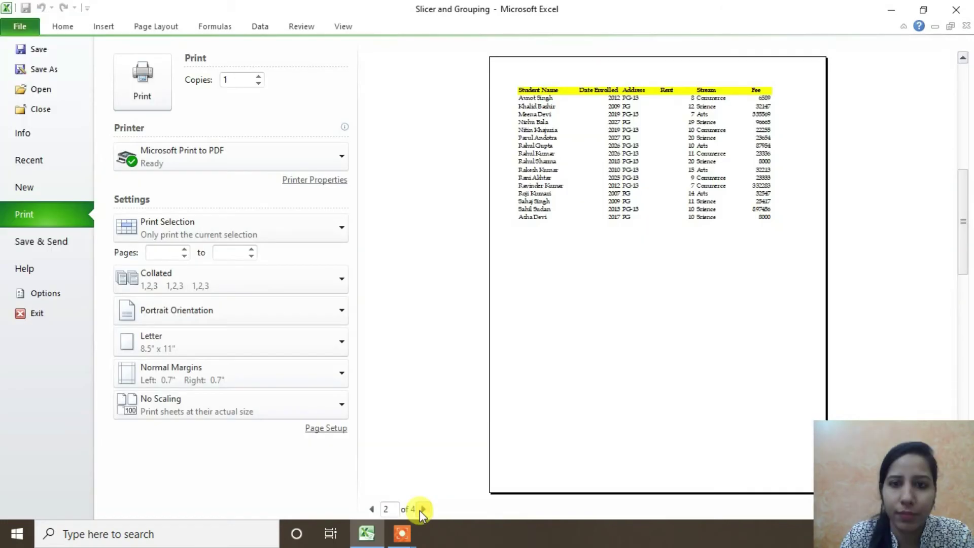
click(423, 509)
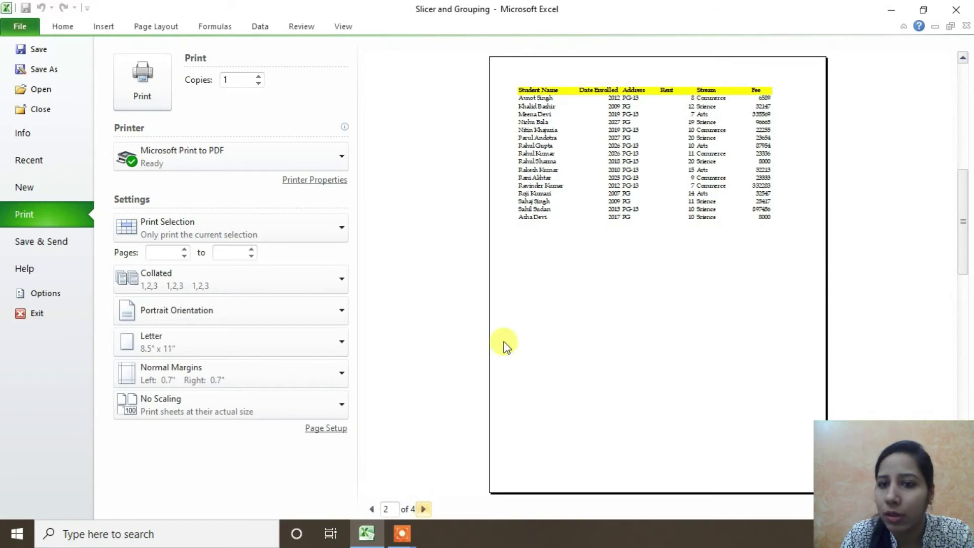
click(423, 509)
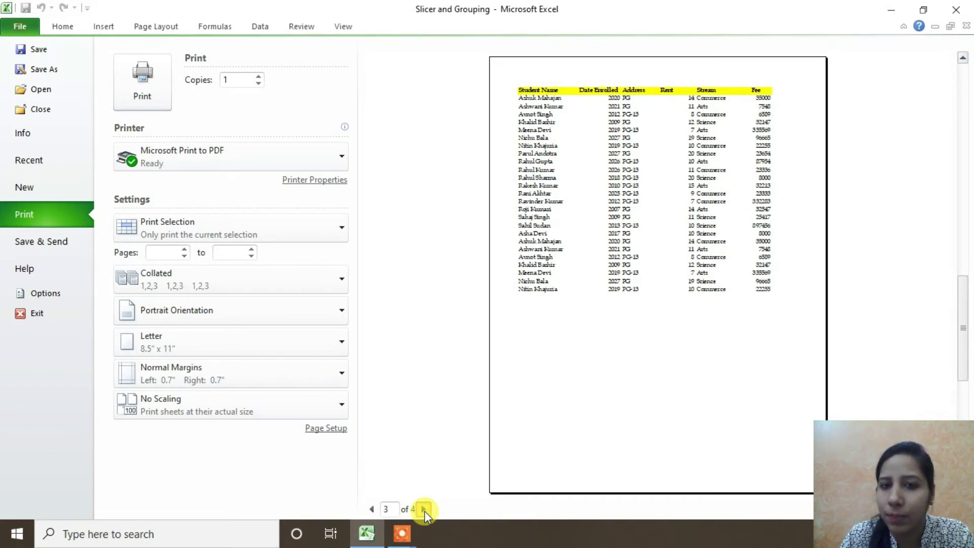
click(425, 510)
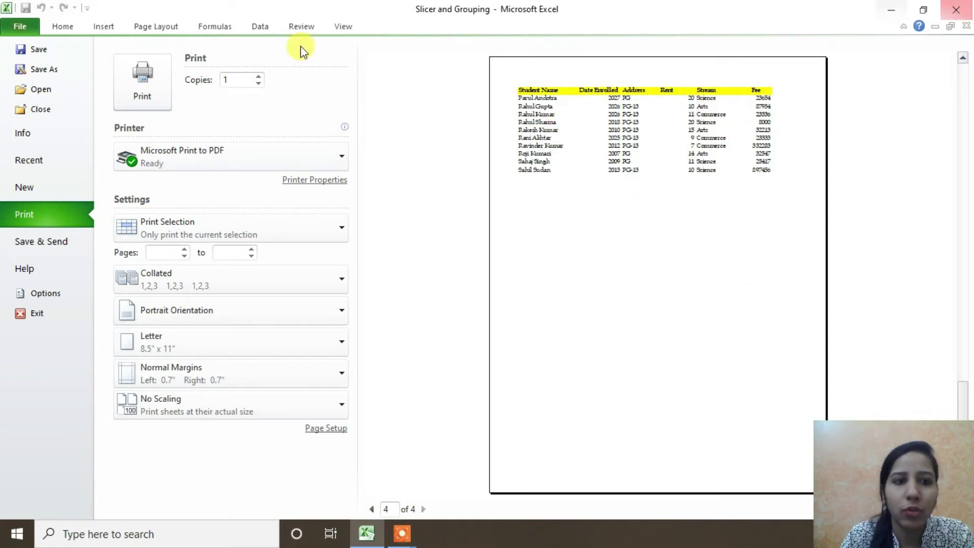
click(173, 26)
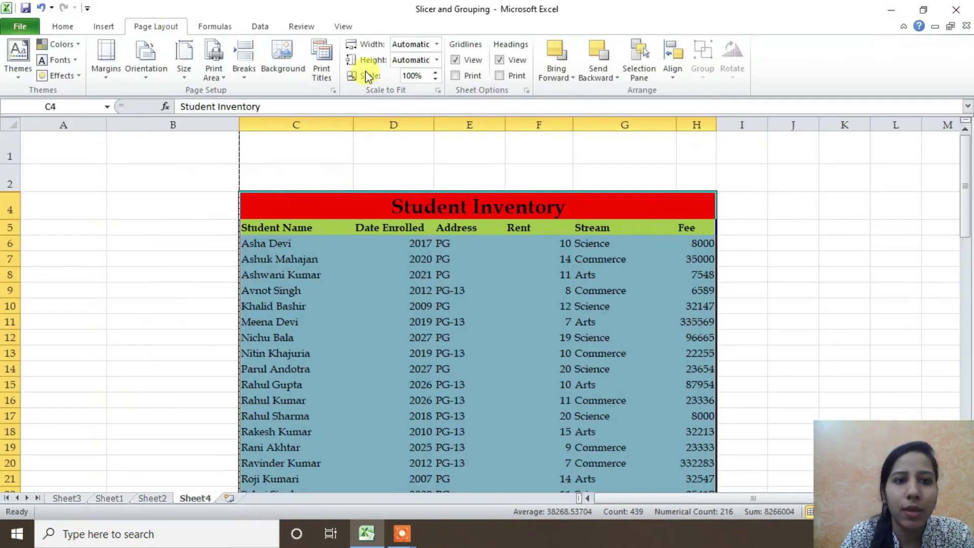
click(323, 79)
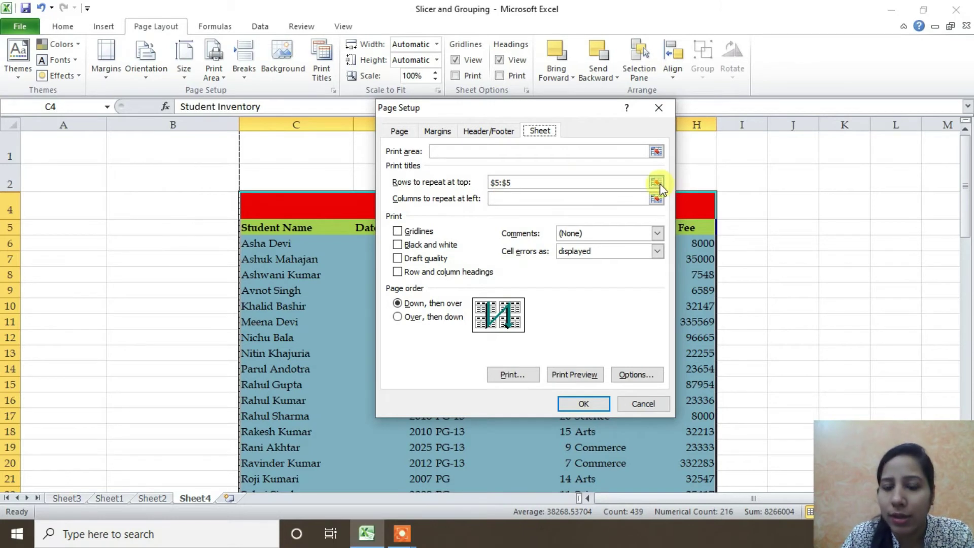
click(689, 226)
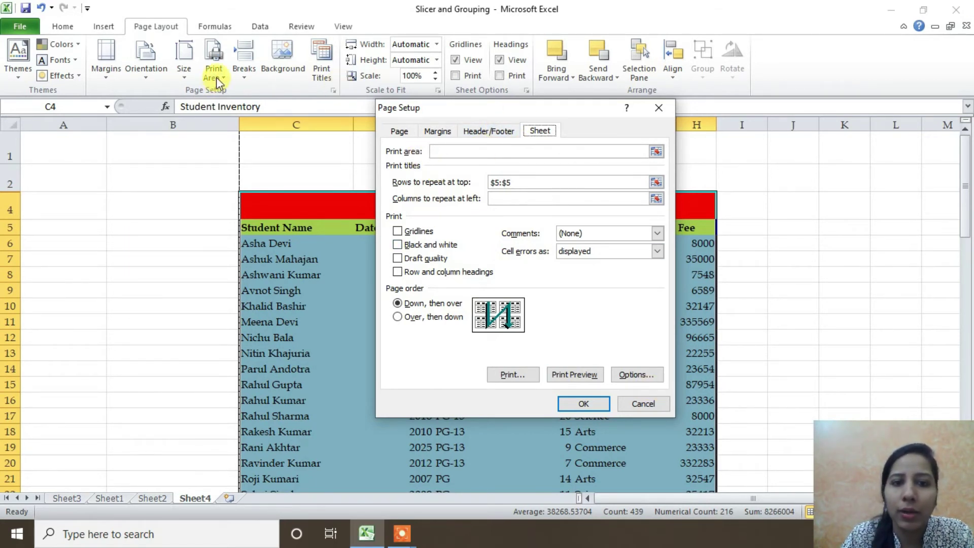
click(656, 151)
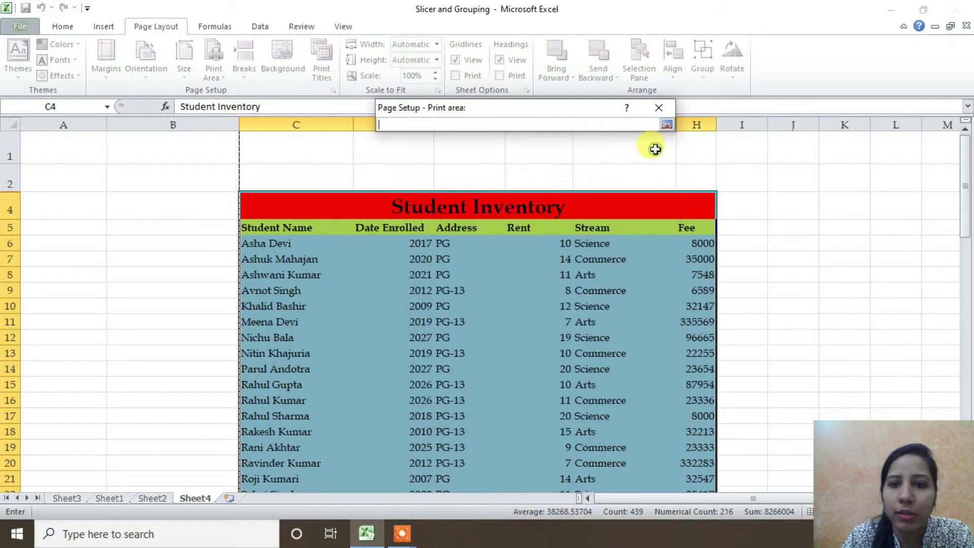
click(667, 122)
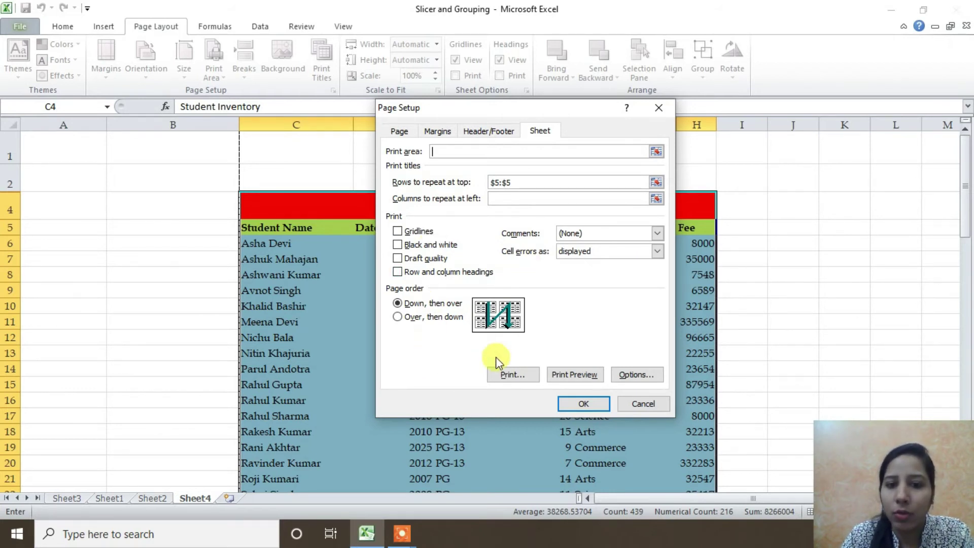
click(583, 404)
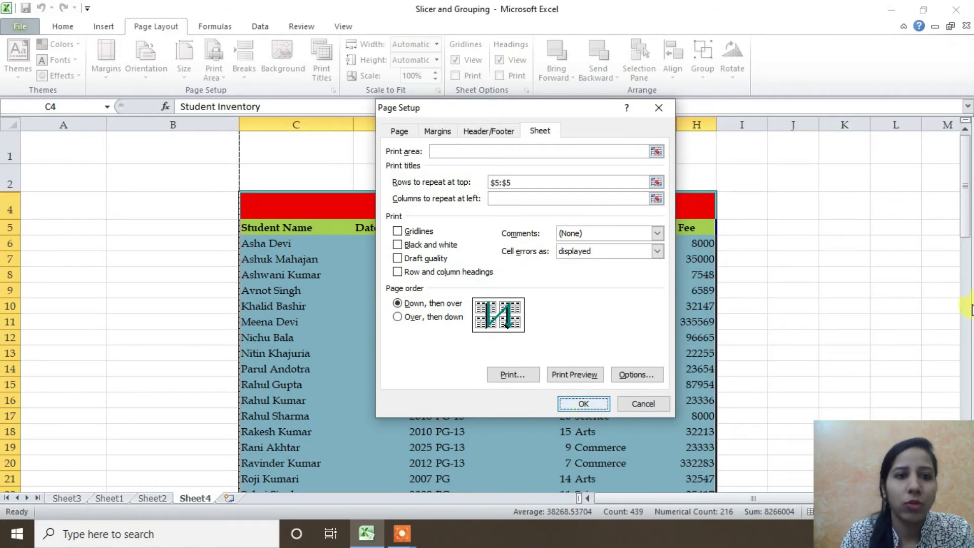
click(580, 402)
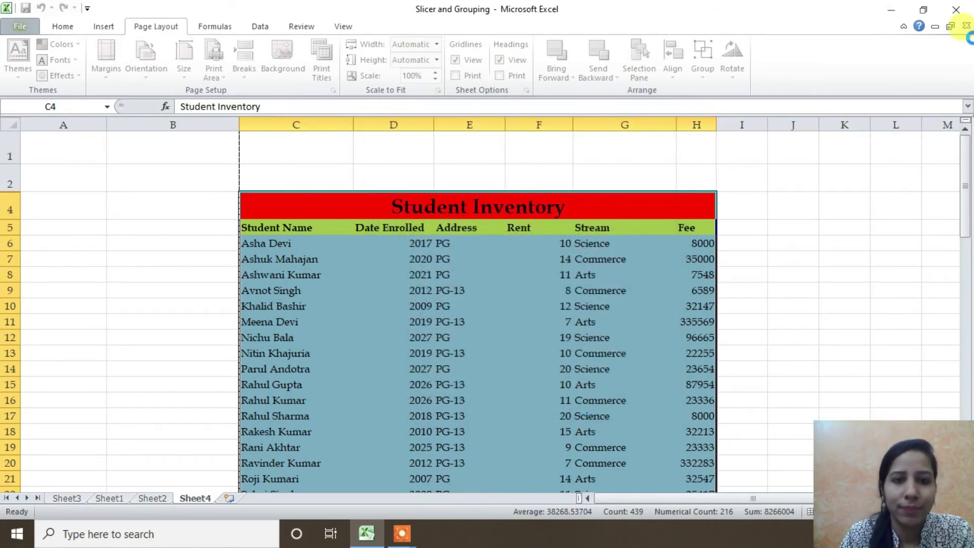
Step: Set img4 from the Downloads folder as the sheet background
click(625, 177)
click(284, 65)
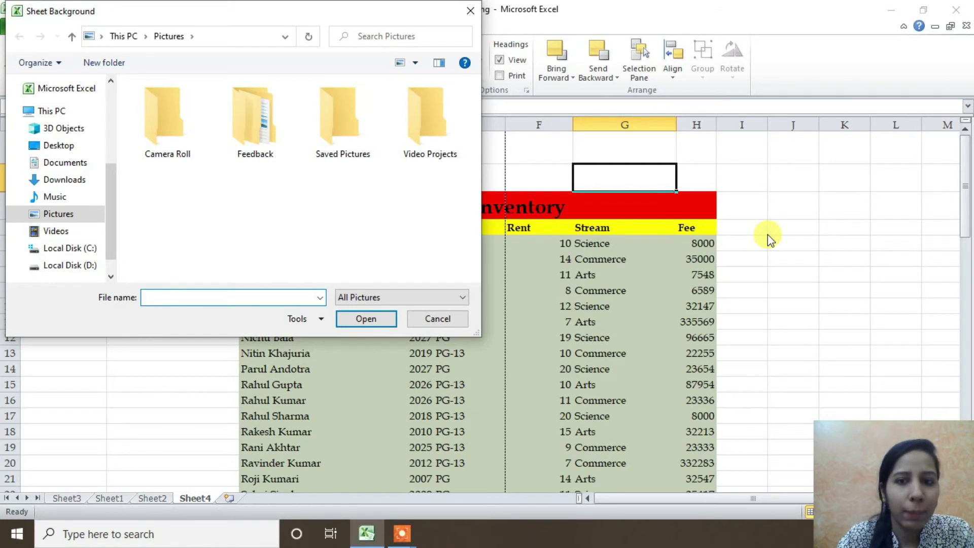
mouse_move(61, 179)
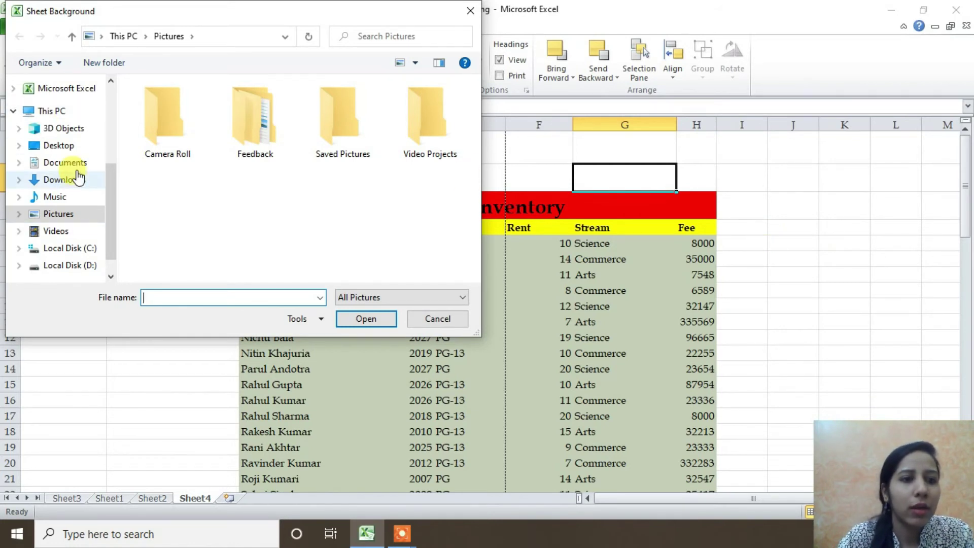
click(68, 183)
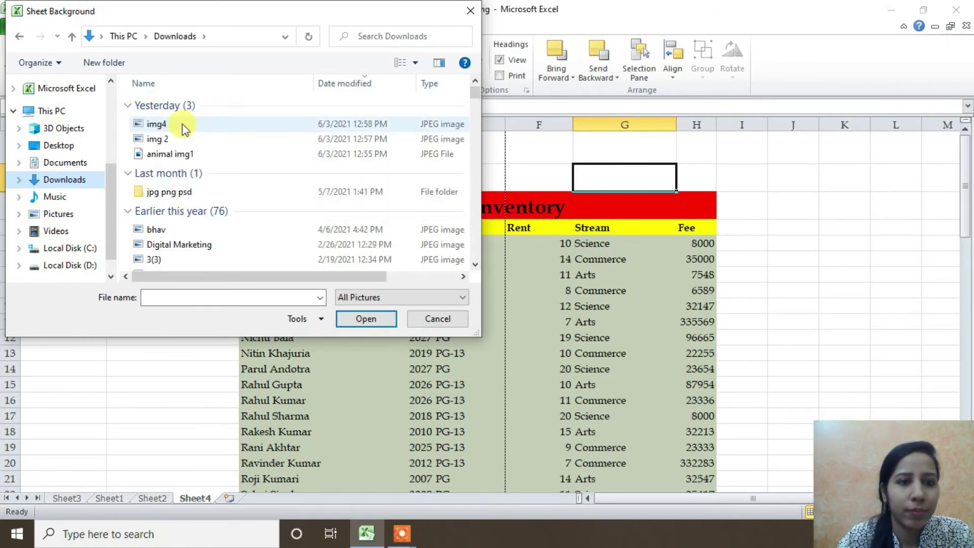
click(182, 124)
click(361, 321)
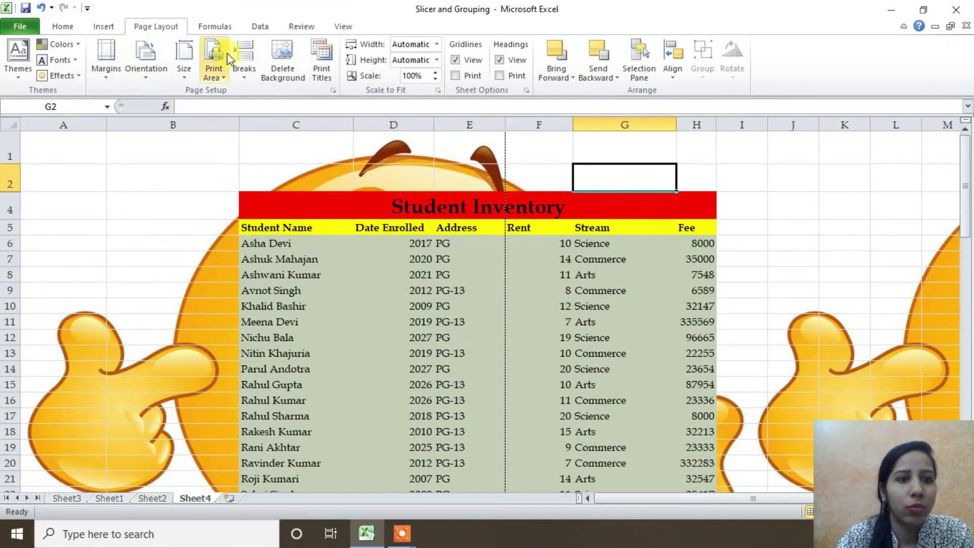
Step: Delete that emoji background and use img 2 from Downloads instead
click(288, 76)
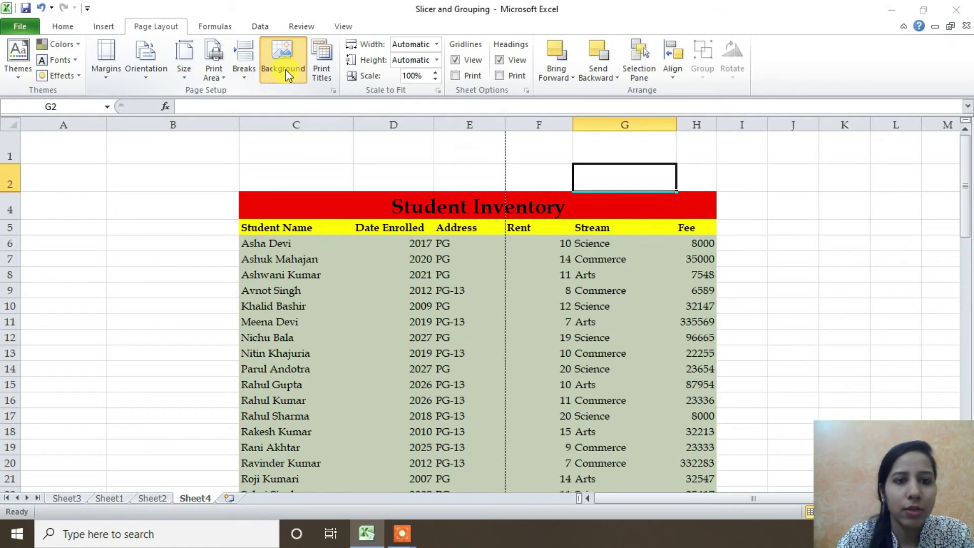
click(288, 75)
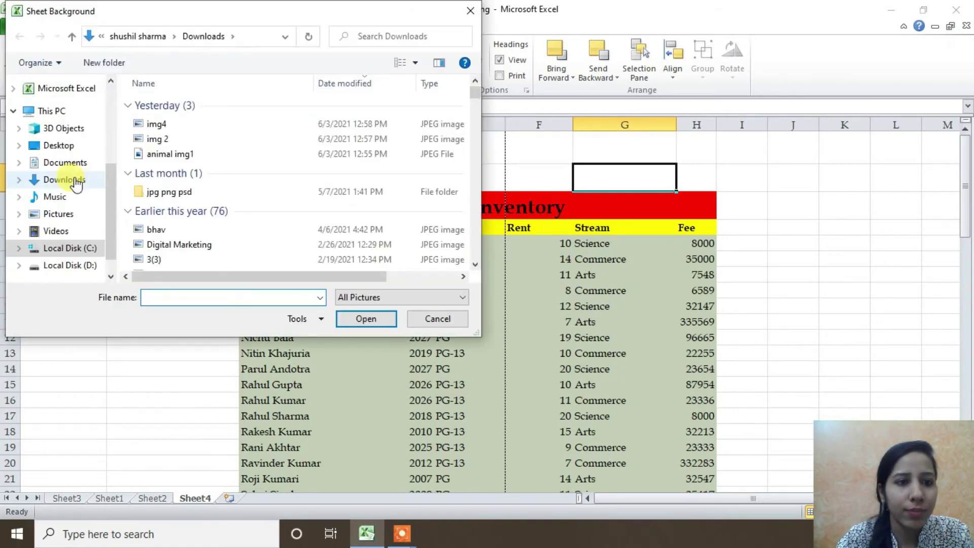
click(61, 180)
click(158, 138)
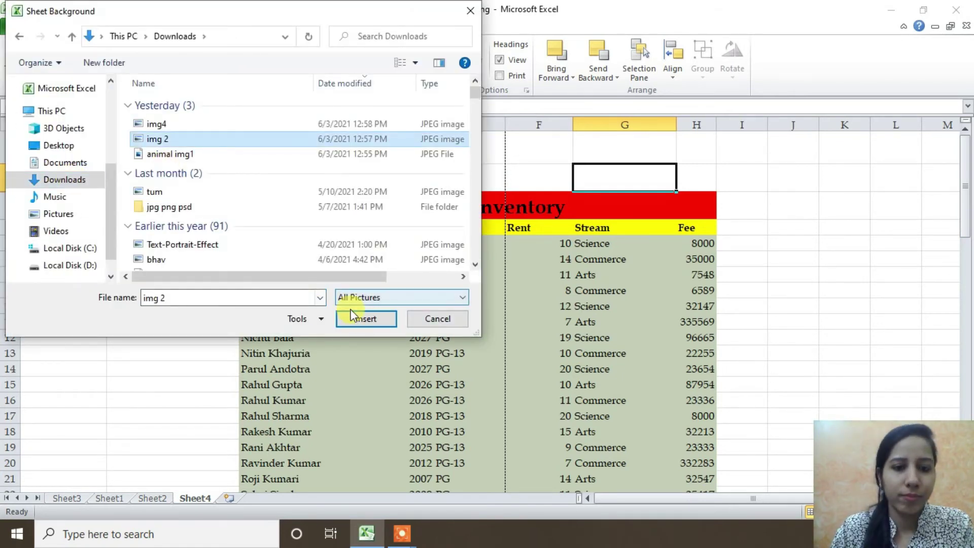
click(364, 319)
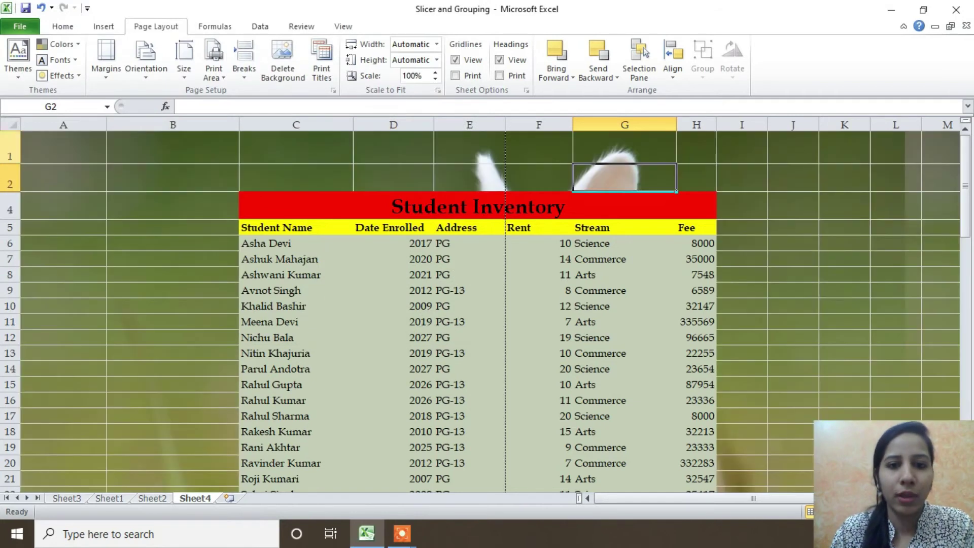
drag(605, 204, 395, 181)
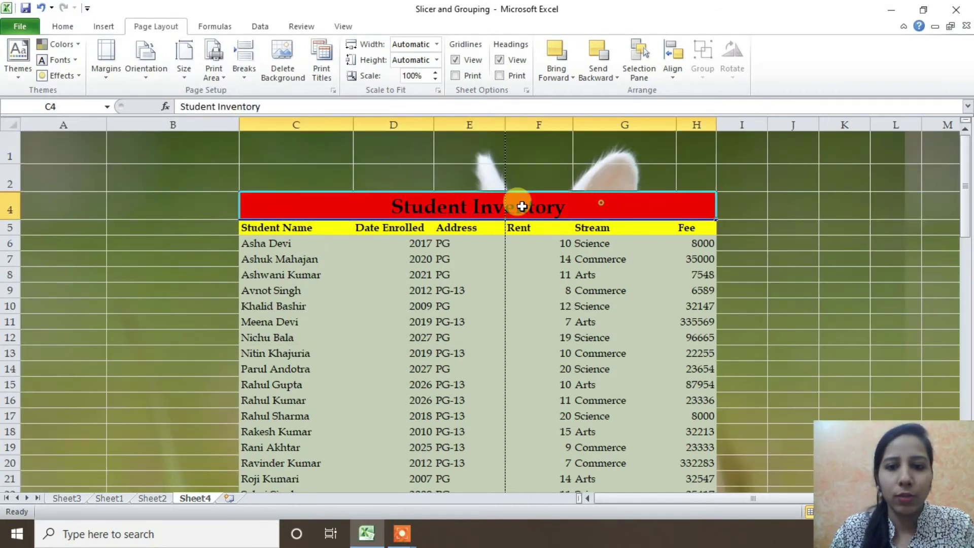
click(584, 244)
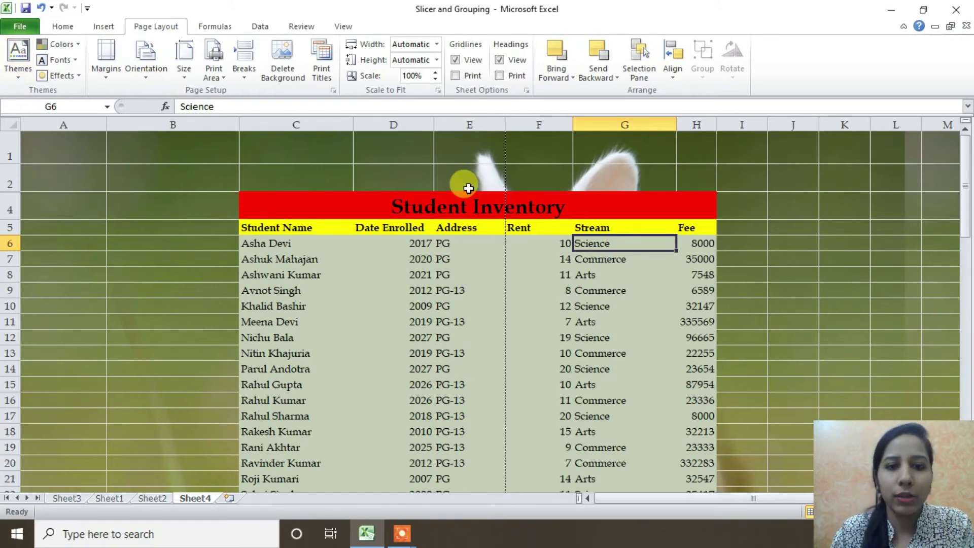
click(833, 211)
scroll(835, 272, down, 2)
scroll(836, 272, down, 3)
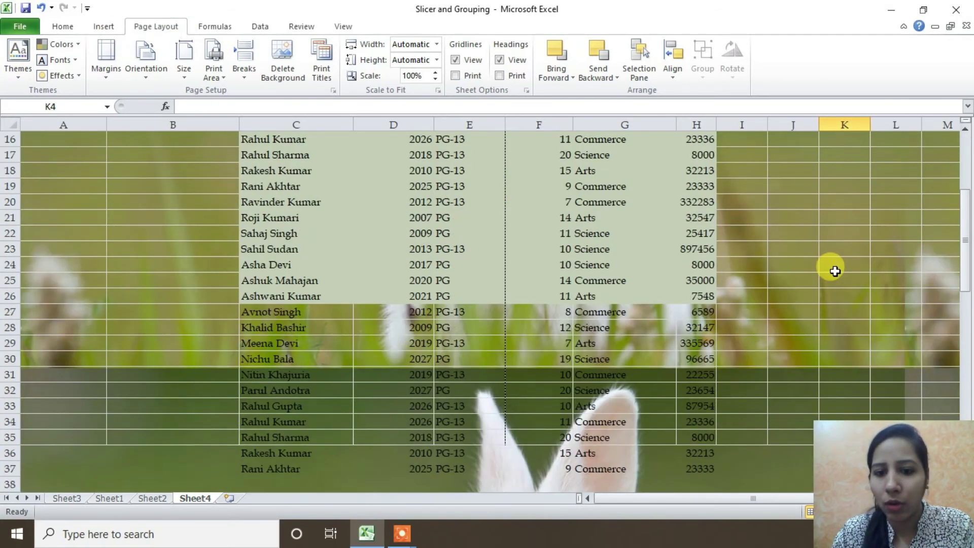
scroll(835, 272, down, 7)
scroll(834, 270, down, 6)
scroll(834, 270, down, 8)
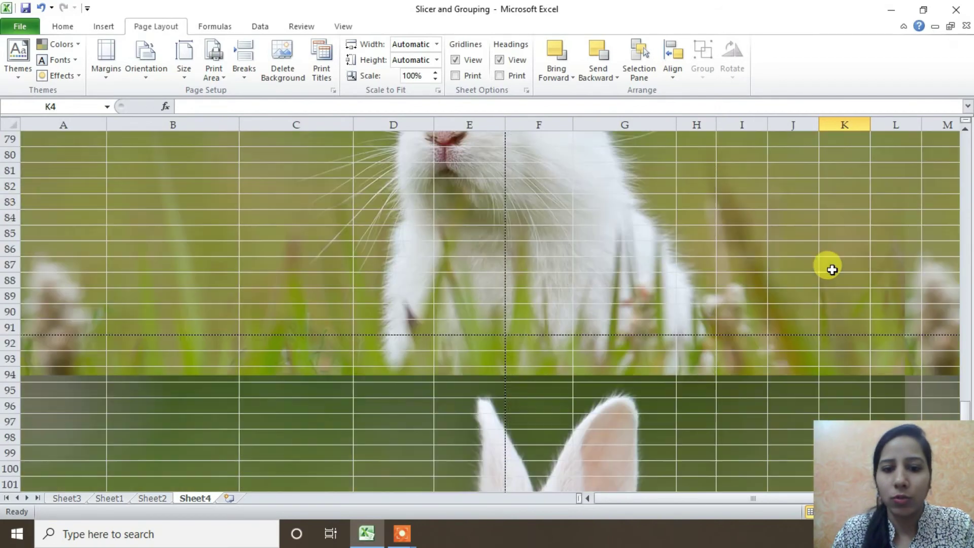
scroll(833, 270, down, 6)
scroll(832, 269, down, 4)
scroll(832, 269, down, 10)
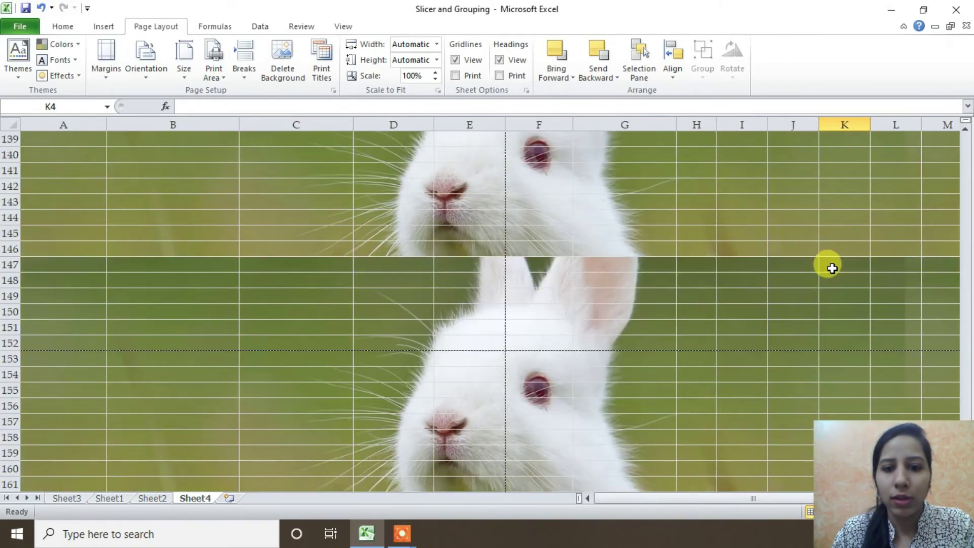
scroll(832, 269, up, 5)
scroll(832, 269, up, 12)
scroll(832, 269, up, 5)
scroll(832, 268, up, 10)
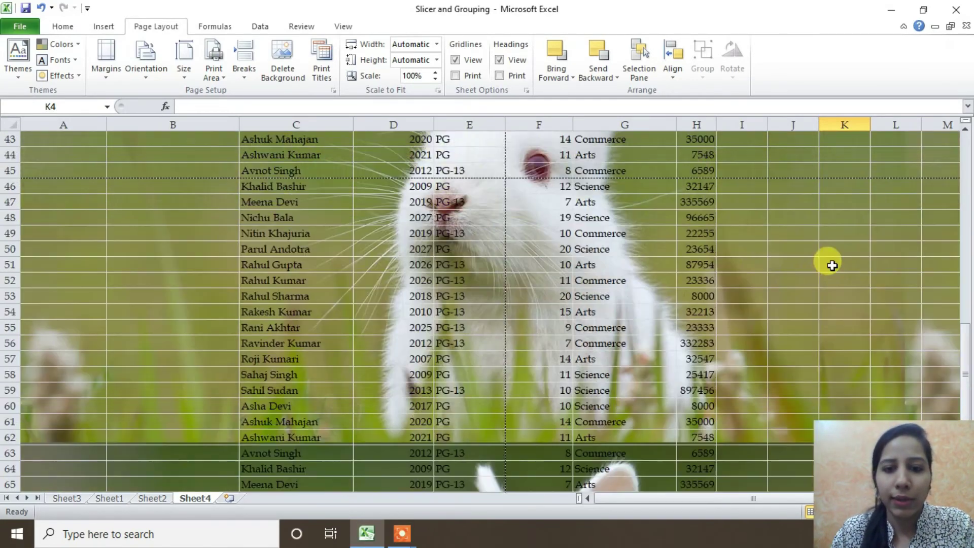
scroll(832, 267, up, 10)
scroll(832, 265, up, 4)
scroll(832, 264, down, 8)
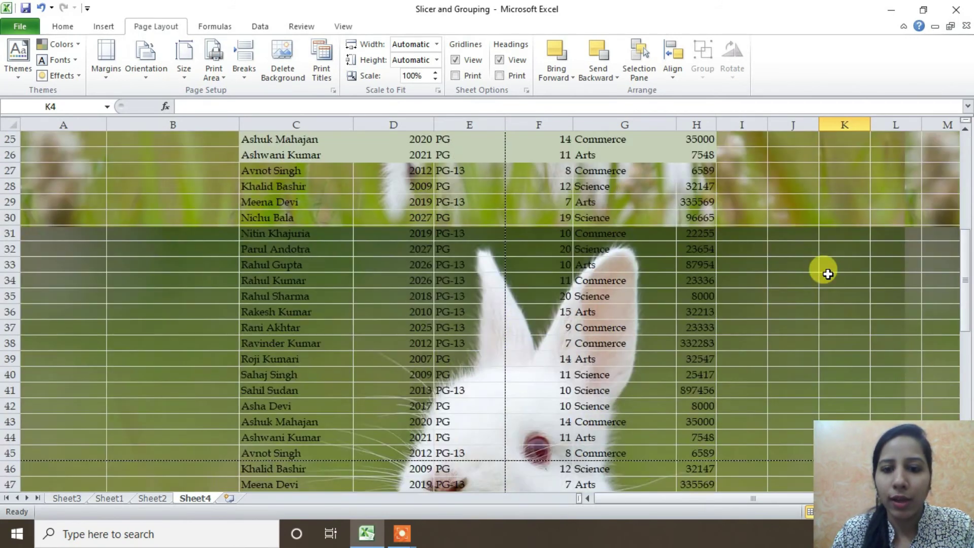
scroll(825, 269, down, 7)
scroll(825, 269, down, 3)
scroll(827, 274, up, 7)
scroll(827, 271, up, 11)
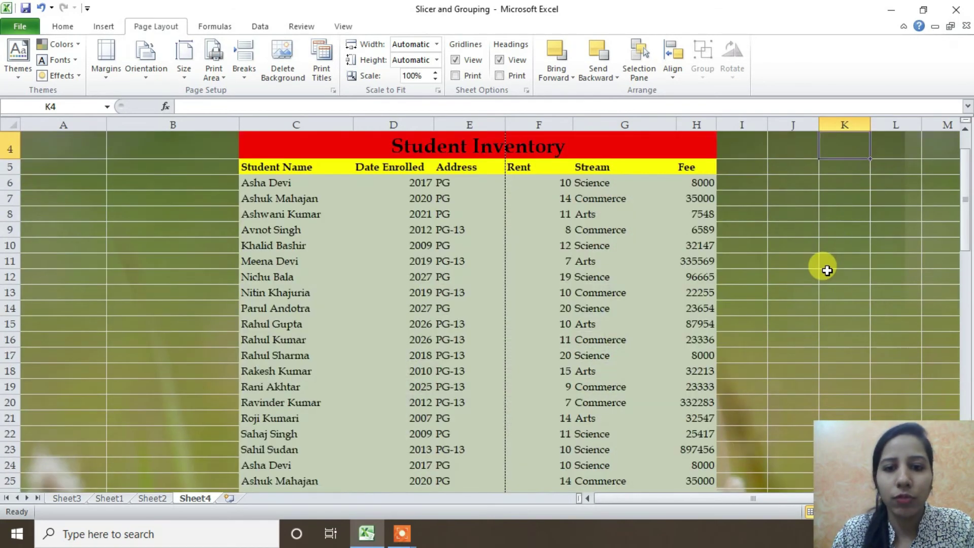
scroll(446, 211, up, 1)
scroll(770, 321, down, 1)
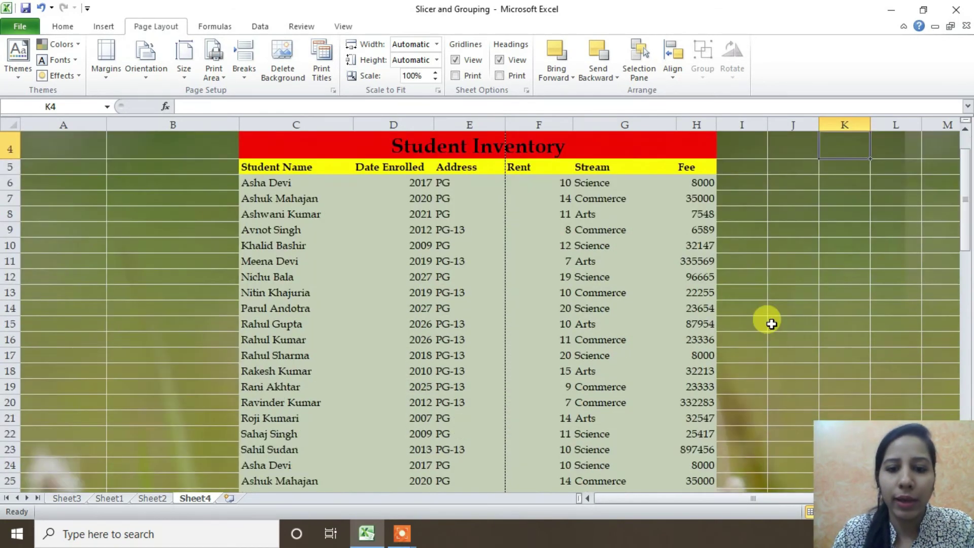
scroll(769, 322, down, 5)
scroll(769, 320, down, 4)
scroll(571, 345, down, 4)
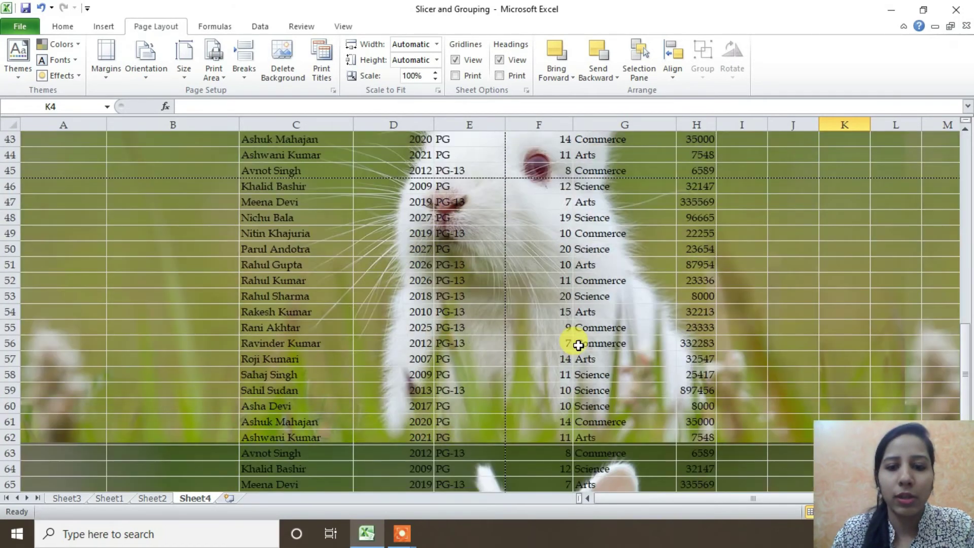
scroll(578, 342, down, 4)
scroll(506, 335, down, 3)
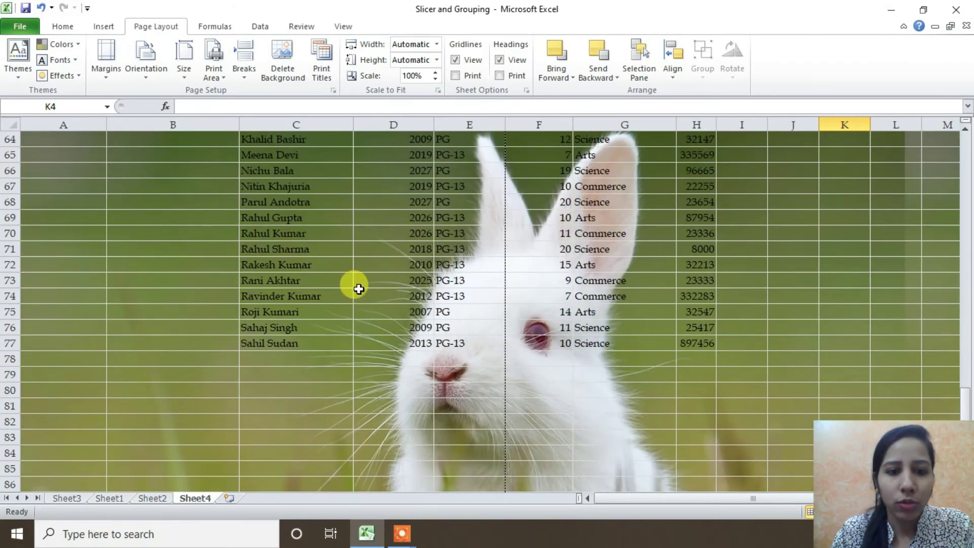
scroll(618, 272, up, 4)
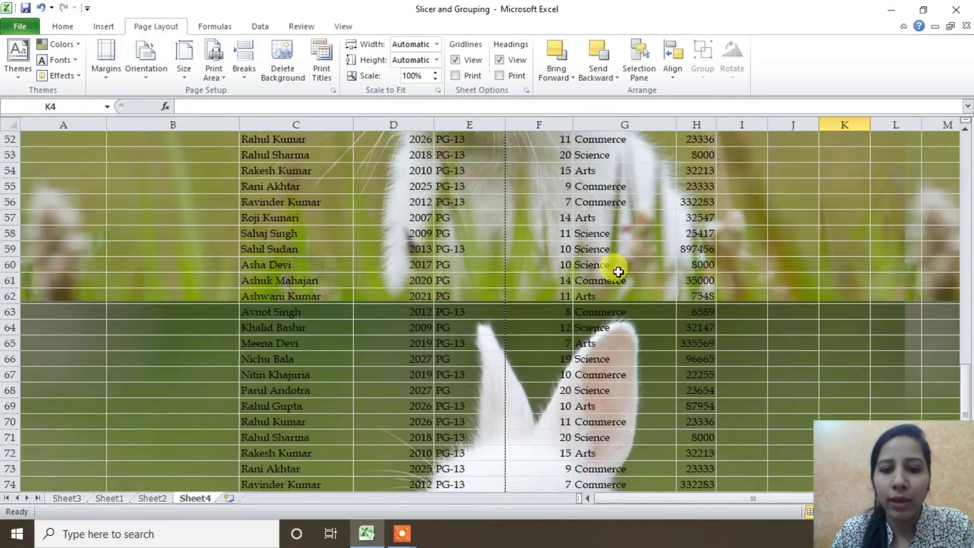
scroll(618, 273, up, 2)
scroll(618, 273, up, 6)
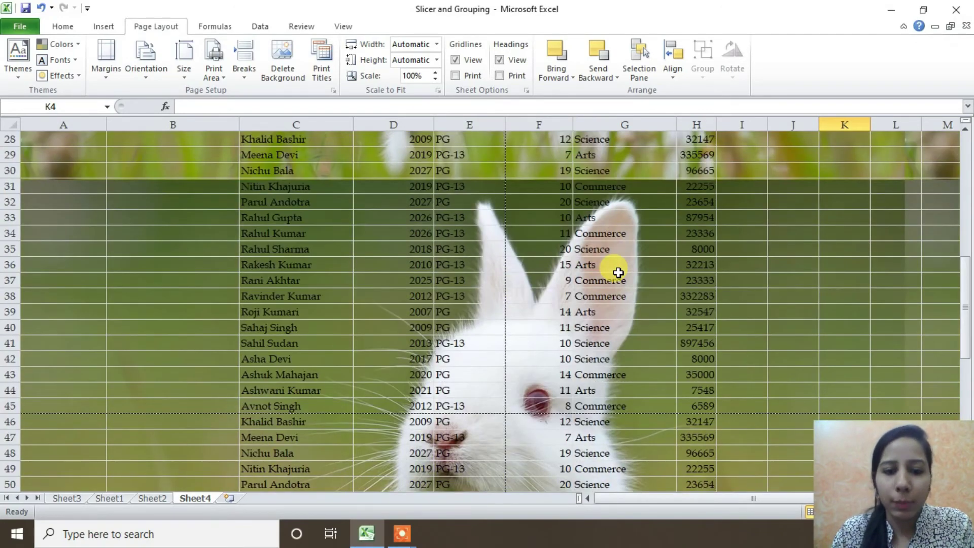
scroll(618, 272, up, 4)
scroll(618, 273, up, 5)
scroll(618, 273, down, 4)
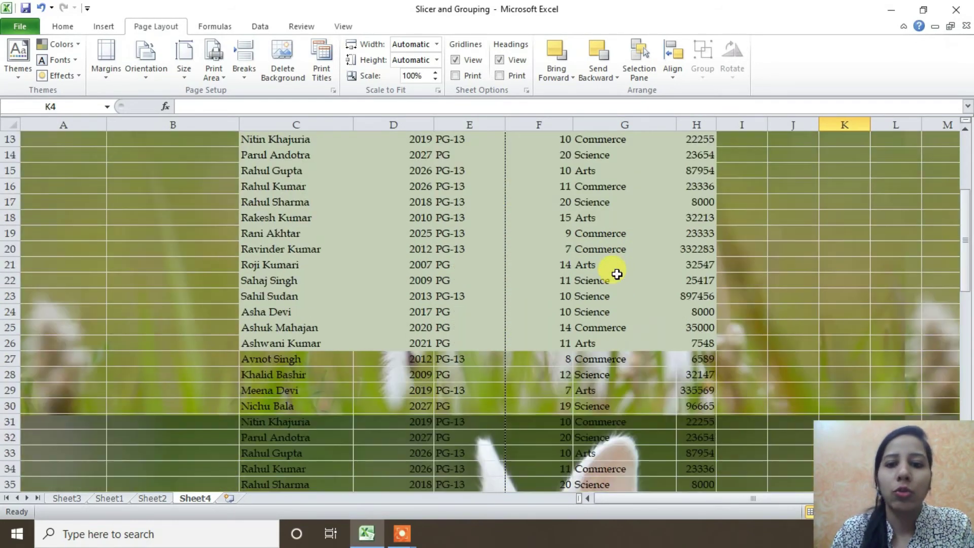
scroll(617, 271, down, 4)
scroll(616, 272, down, 3)
scroll(612, 277, down, 4)
scroll(606, 279, down, 7)
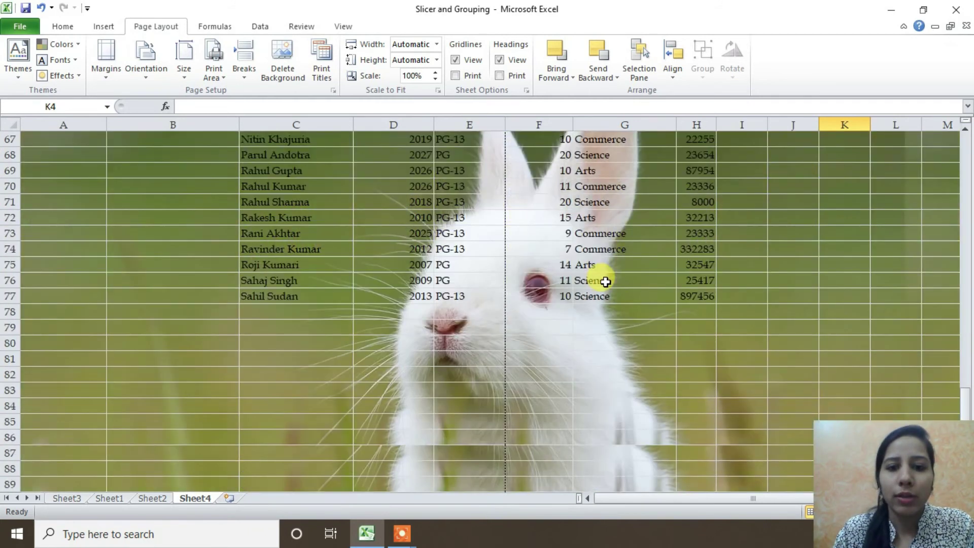
scroll(629, 279, down, 3)
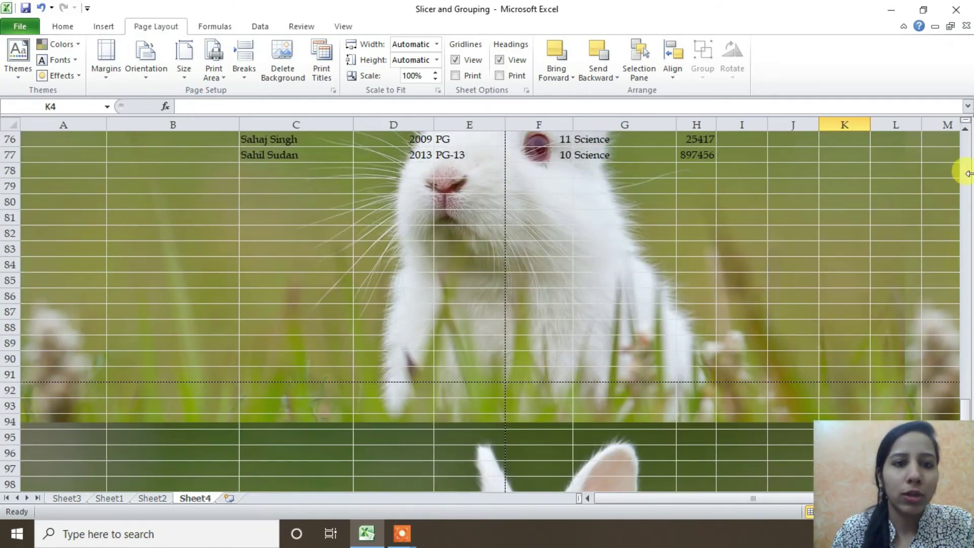
scroll(295, 345, up, 10)
scroll(297, 347, up, 13)
scroll(299, 349, up, 2)
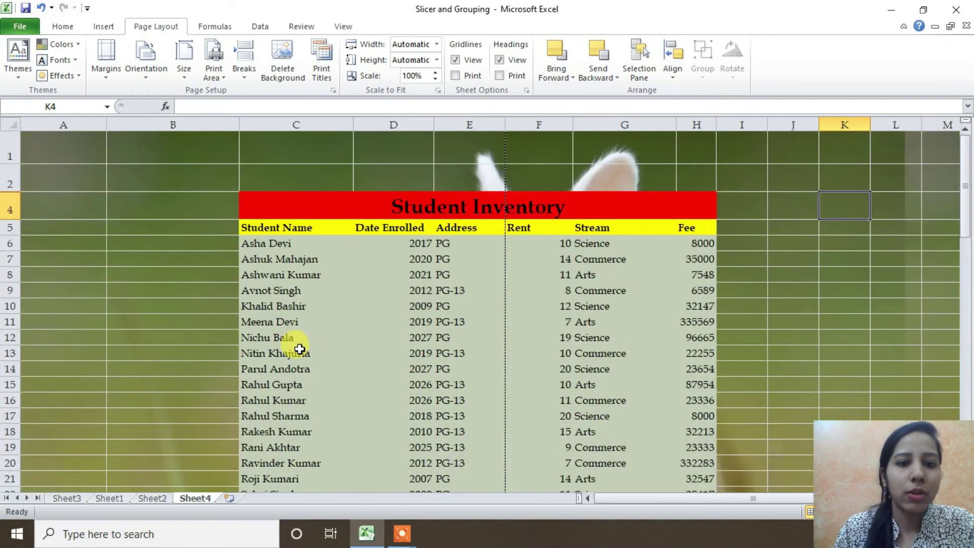
Step: Delete the rabbit photo background from Sheet4 so the cells are plain white again
click(285, 81)
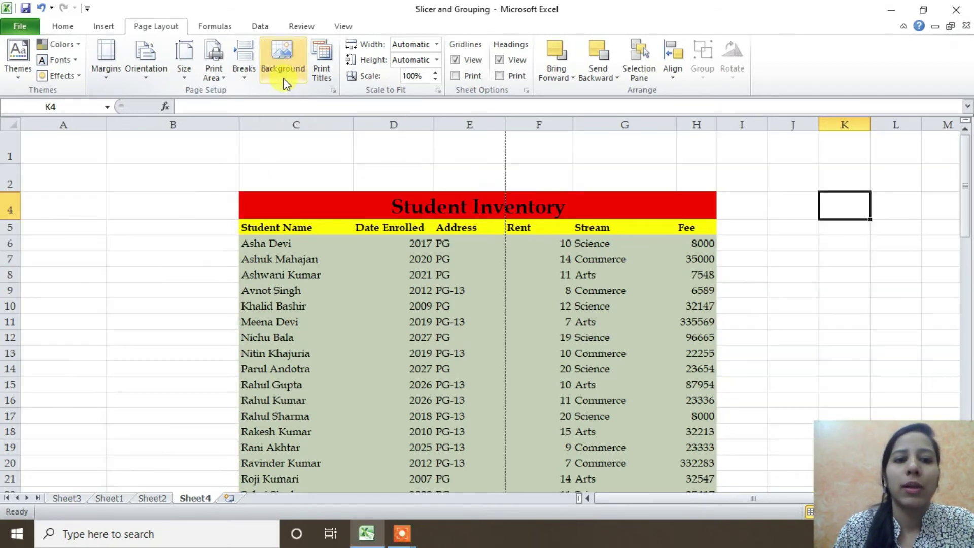
scroll(560, 463, down, 6)
scroll(522, 418, down, 6)
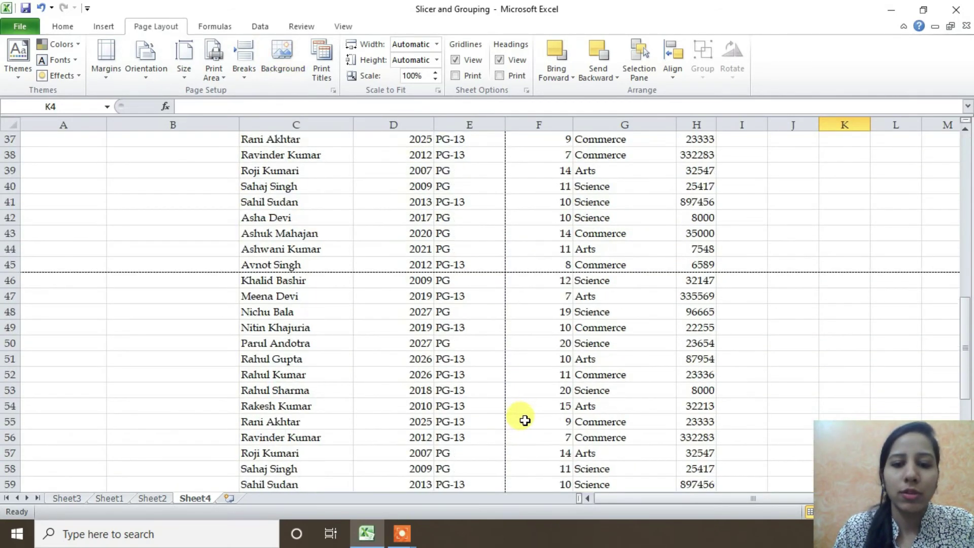
scroll(522, 417, down, 4)
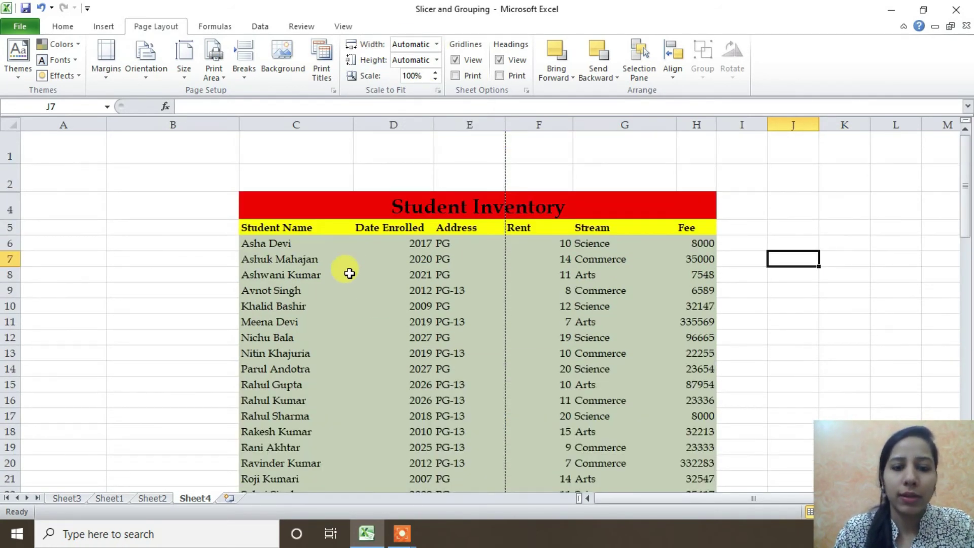
Step: Set Scale to Fit to 1 page wide by 2 pages tall, reducing the scale to 75%
scroll(348, 272, down, 10)
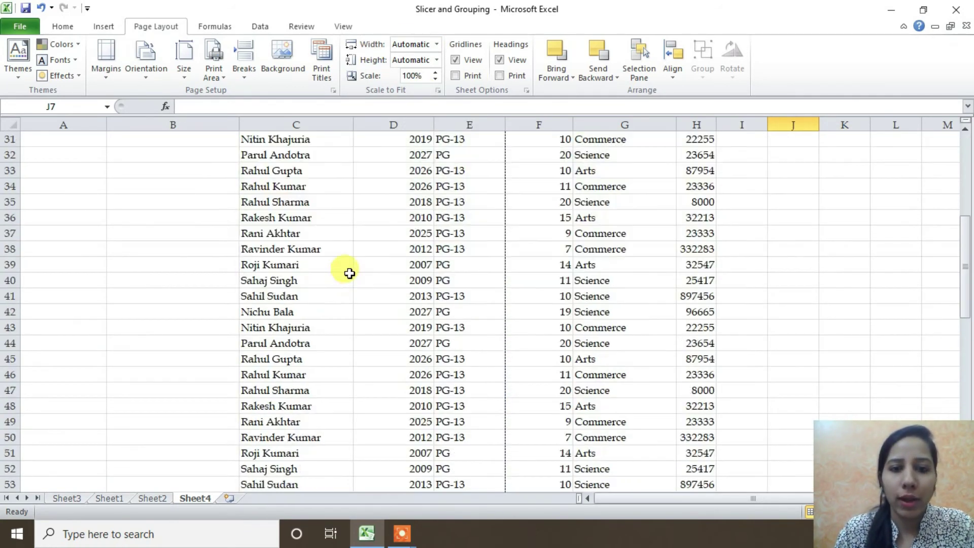
scroll(346, 279, down, 8)
scroll(345, 280, down, 9)
scroll(346, 280, up, 7)
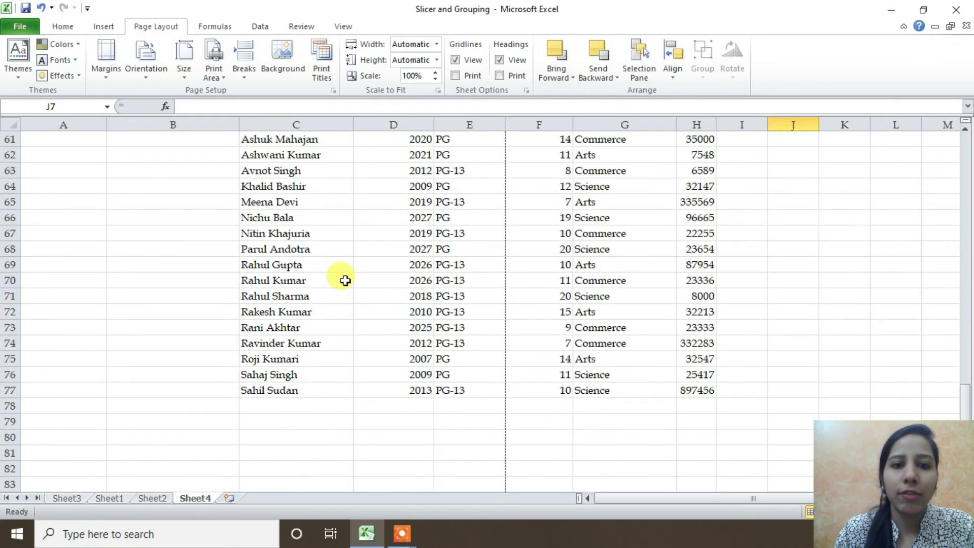
scroll(346, 280, up, 12)
scroll(345, 281, up, 6)
scroll(345, 280, up, 2)
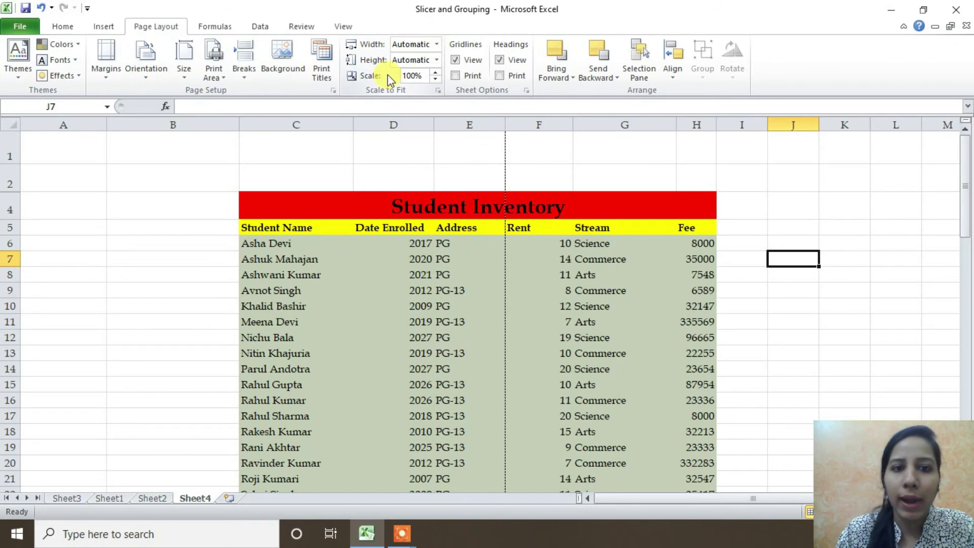
click(435, 44)
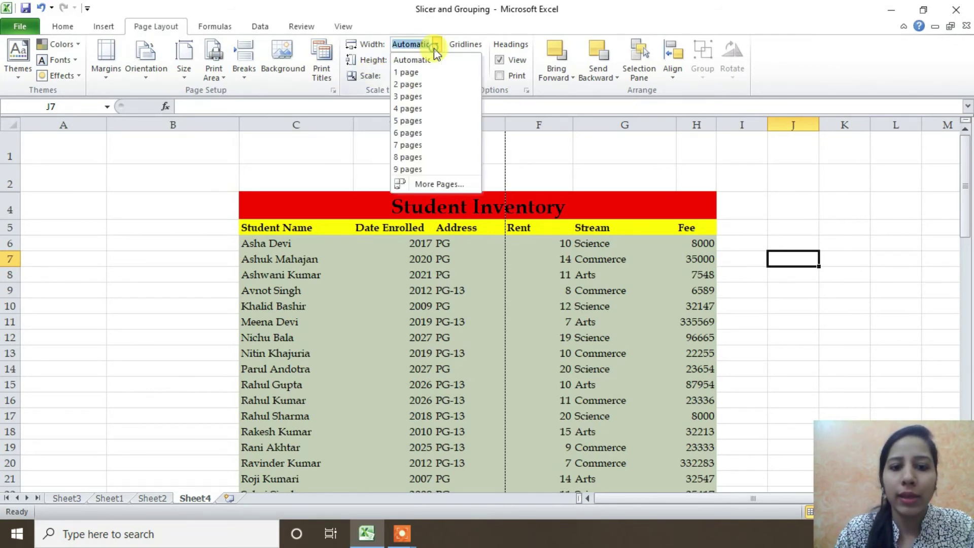
click(423, 74)
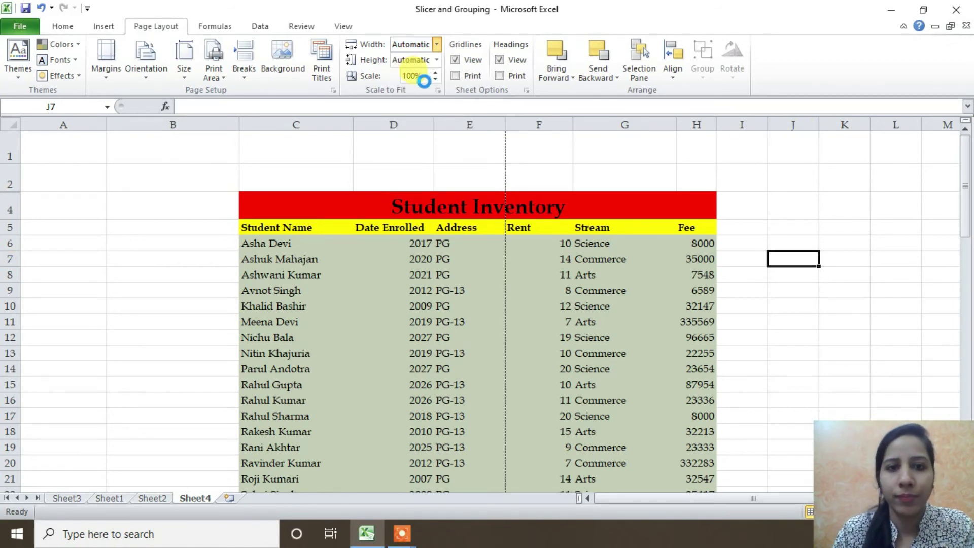
click(435, 60)
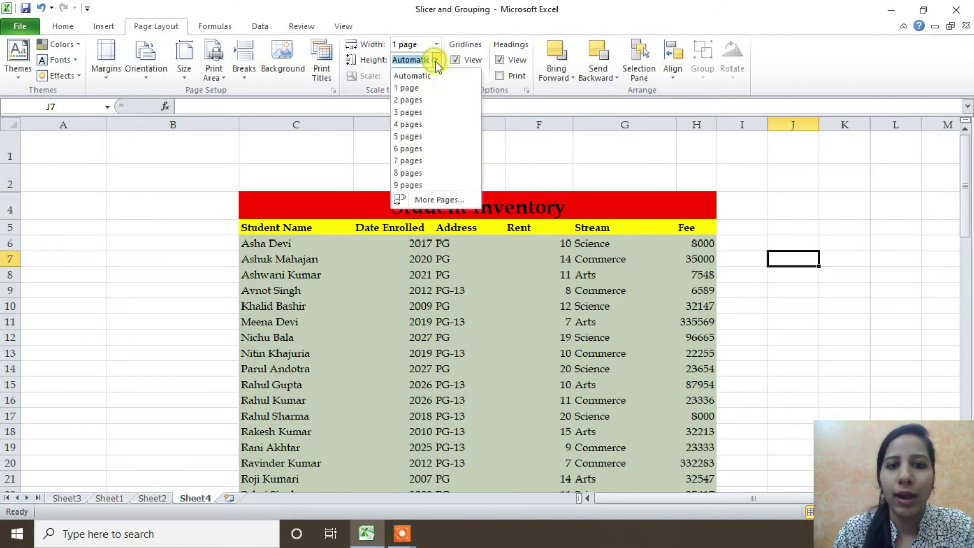
click(424, 100)
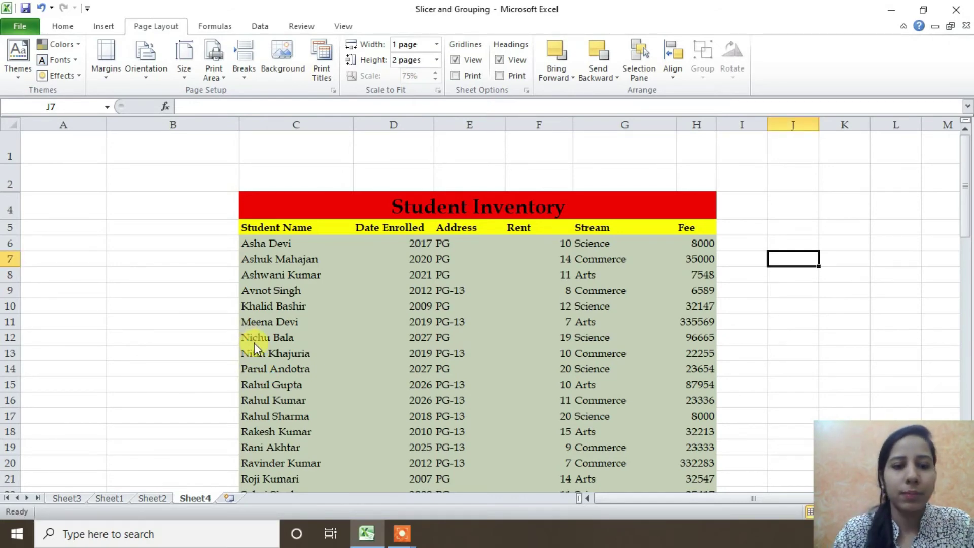
Step: Open the print preview with Ctrl+P and check the second of the two pages
key(ctrl+p)
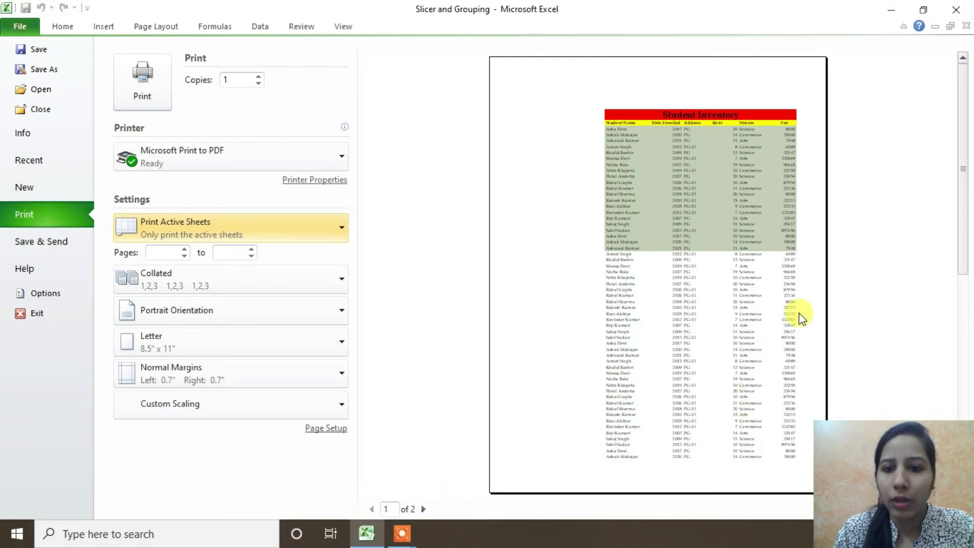
click(423, 508)
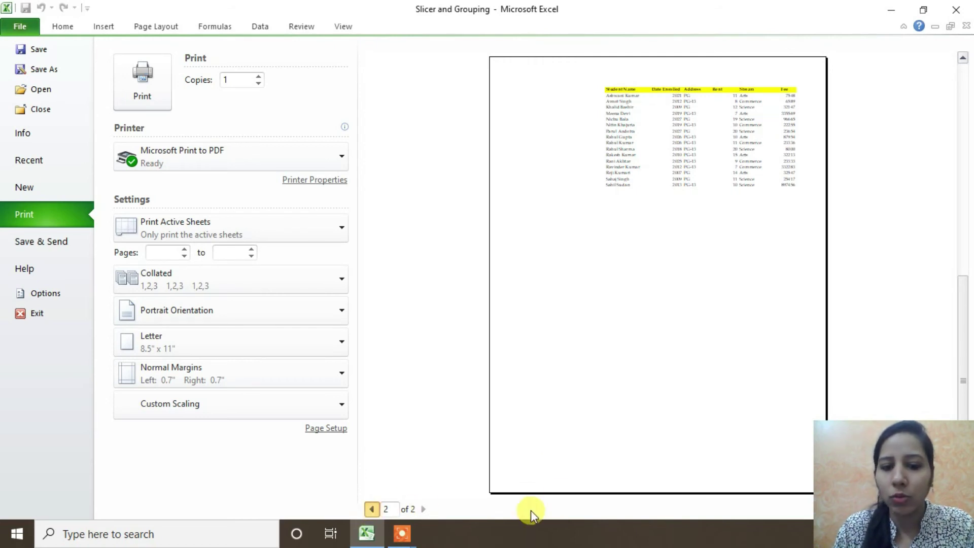
scroll(421, 511, up, 1)
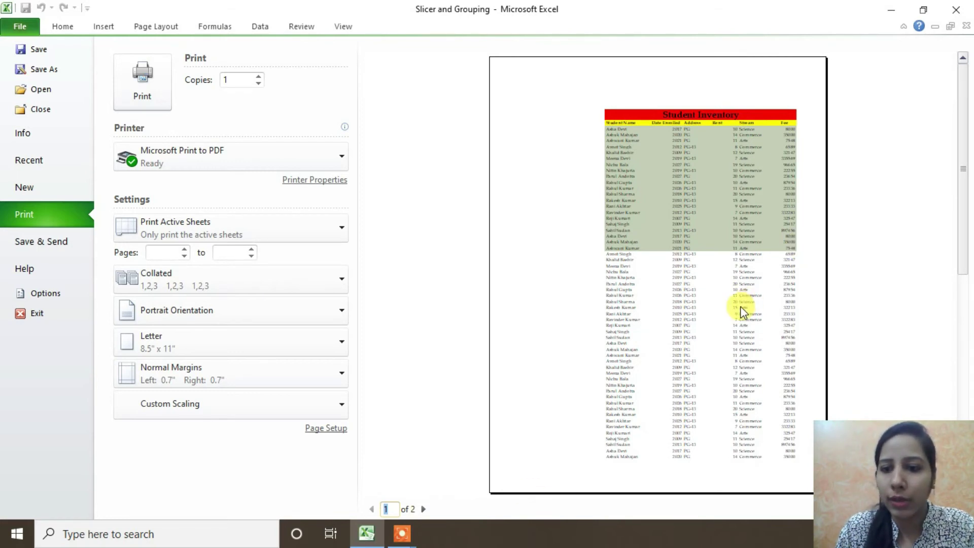
scroll(751, 183, down, 1)
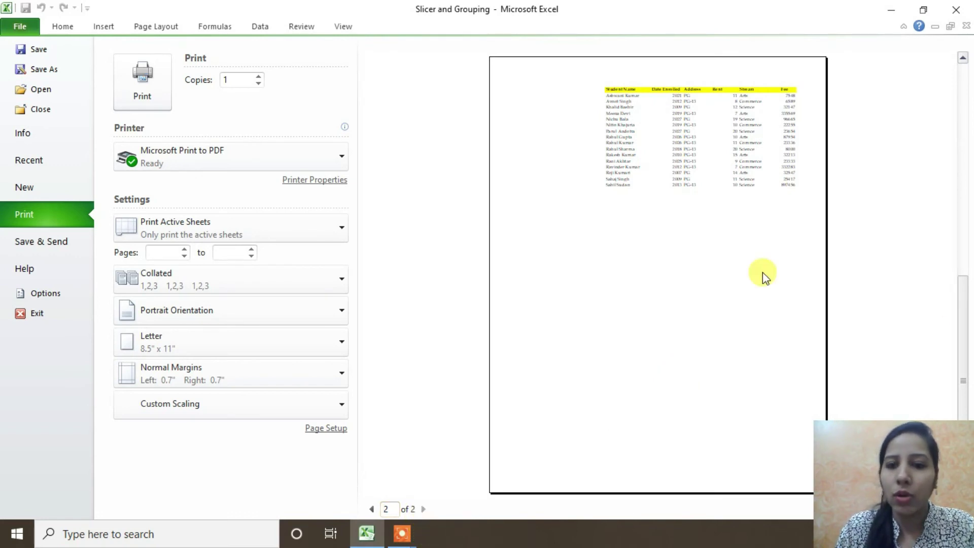
Step: Return to the sheet and set Scale to Fit width and height both to Automatic
click(171, 21)
scroll(517, 322, down, 1)
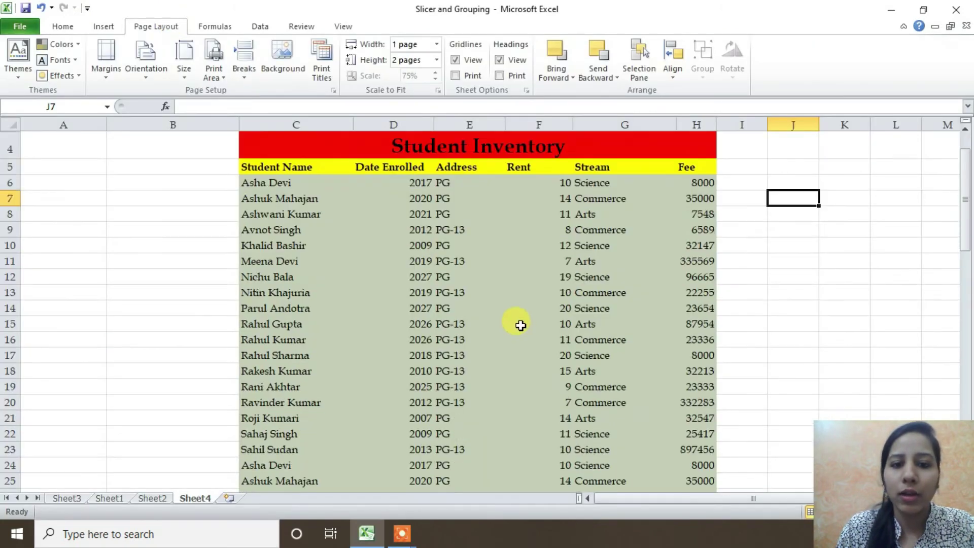
scroll(517, 322, down, 3)
scroll(518, 325, down, 4)
scroll(517, 325, down, 1)
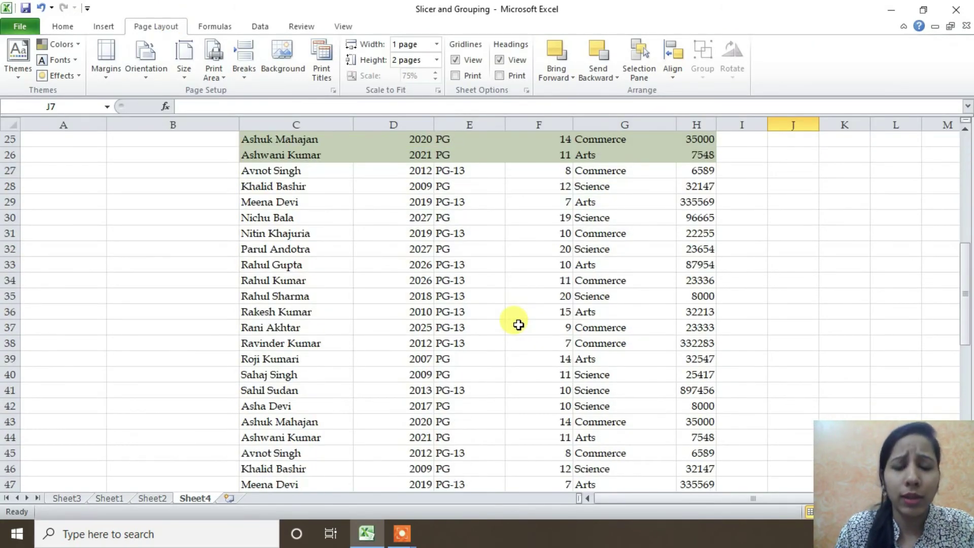
scroll(507, 323, down, 4)
scroll(491, 322, down, 4)
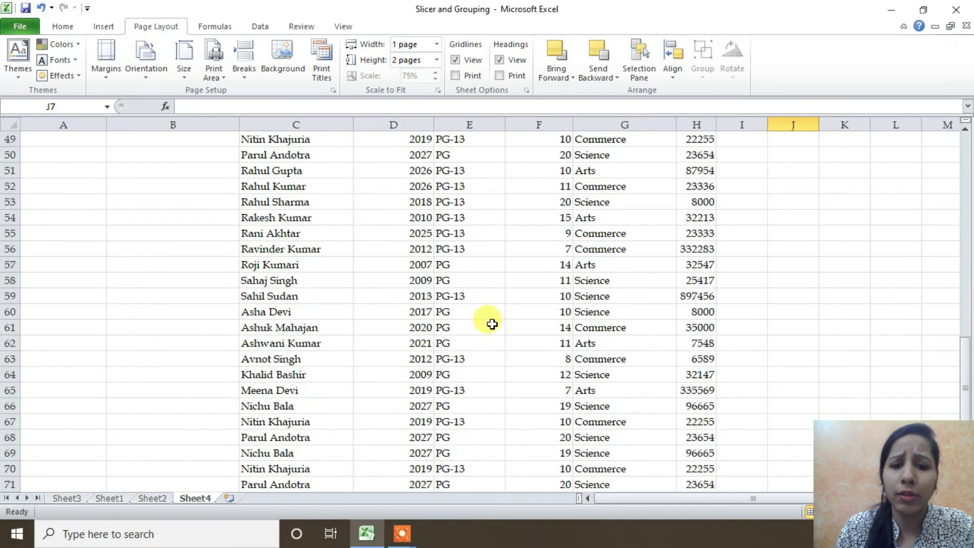
scroll(492, 324, up, 3)
scroll(492, 324, up, 1)
scroll(493, 324, up, 5)
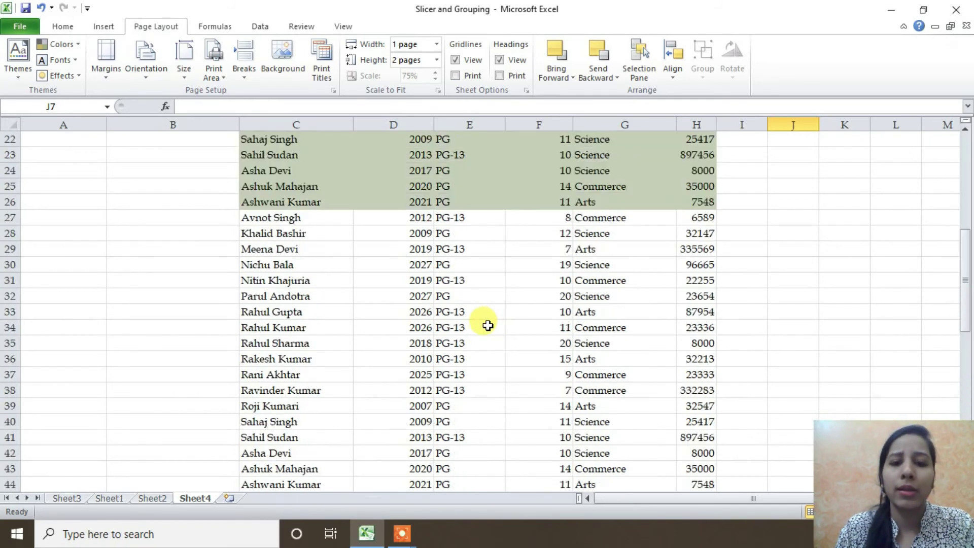
scroll(492, 324, up, 4)
scroll(492, 324, up, 3)
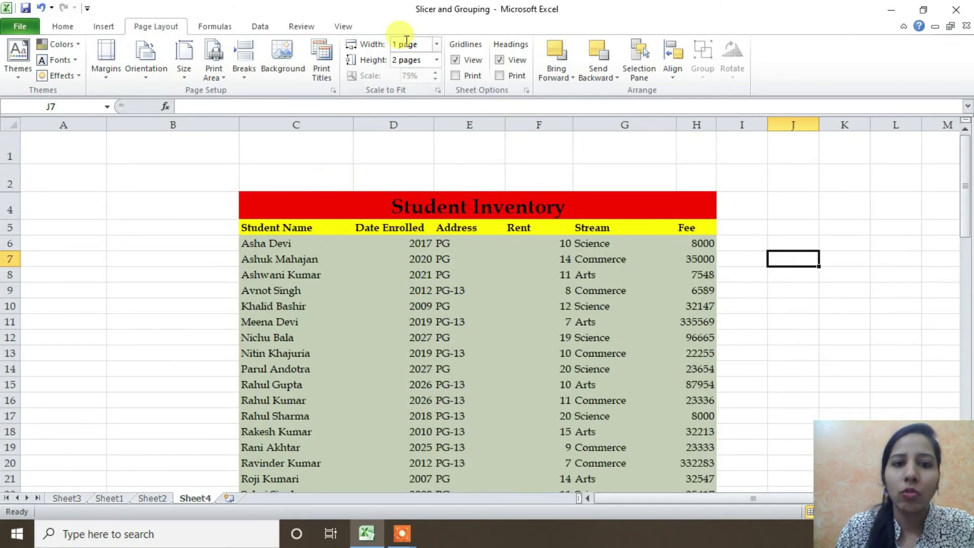
click(438, 44)
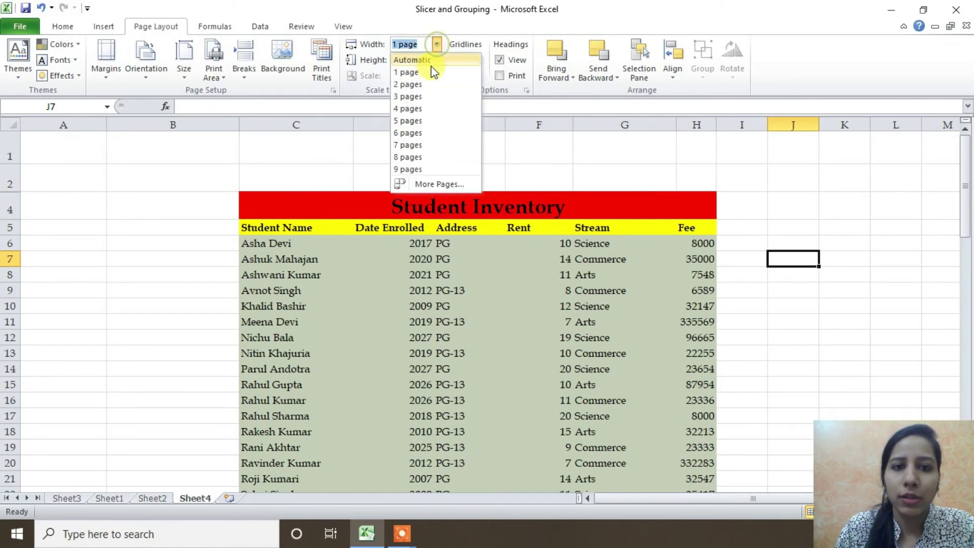
click(428, 60)
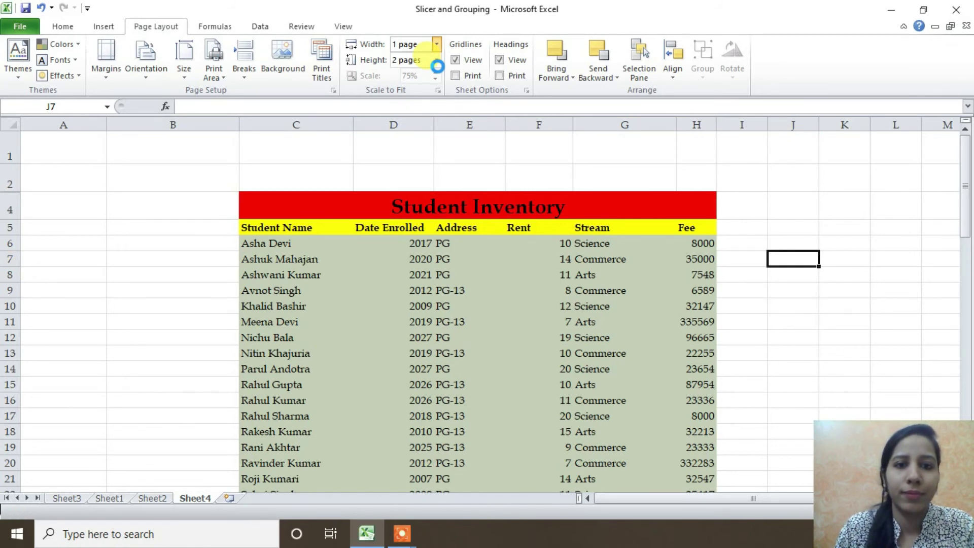
click(437, 61)
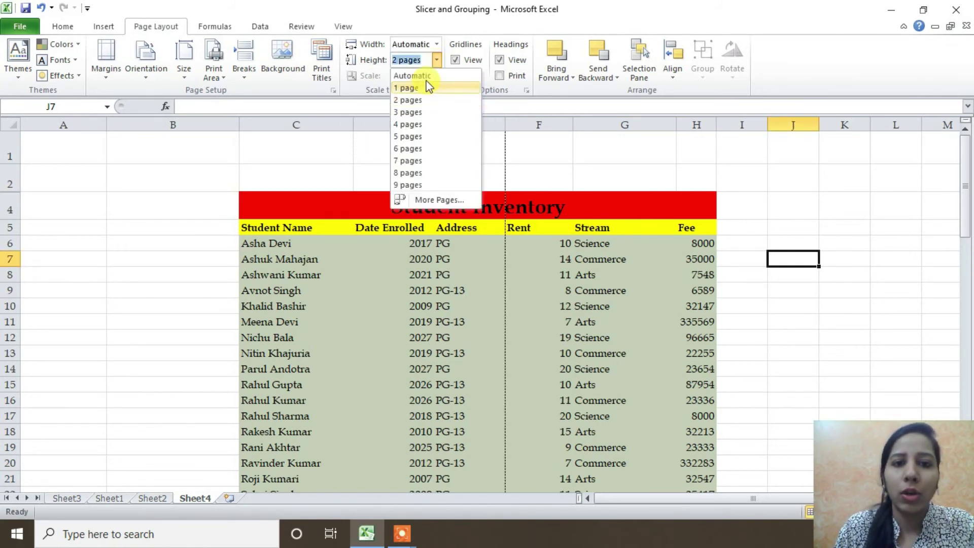
click(425, 79)
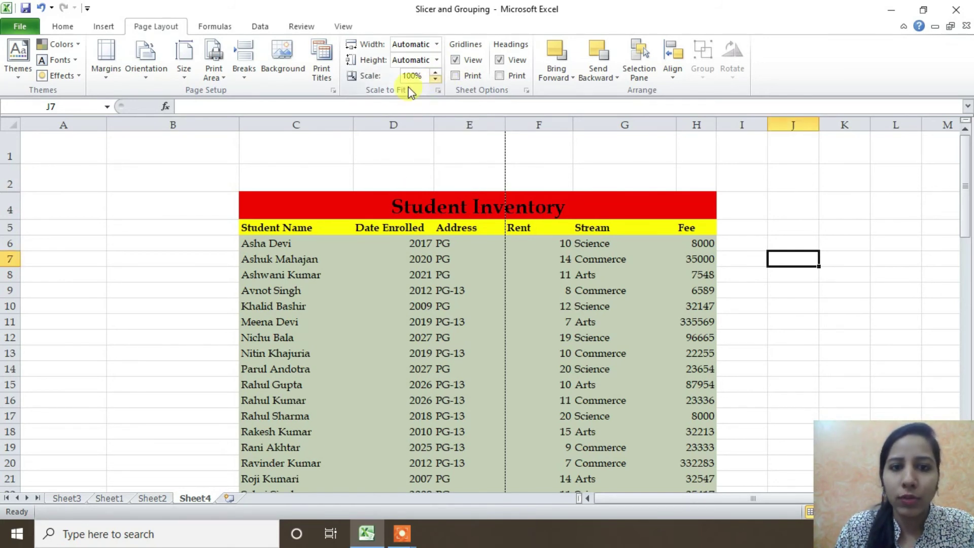
Step: Lower the print scale twice with the spinner, then raise it back to 100%
scroll(451, 243, down, 8)
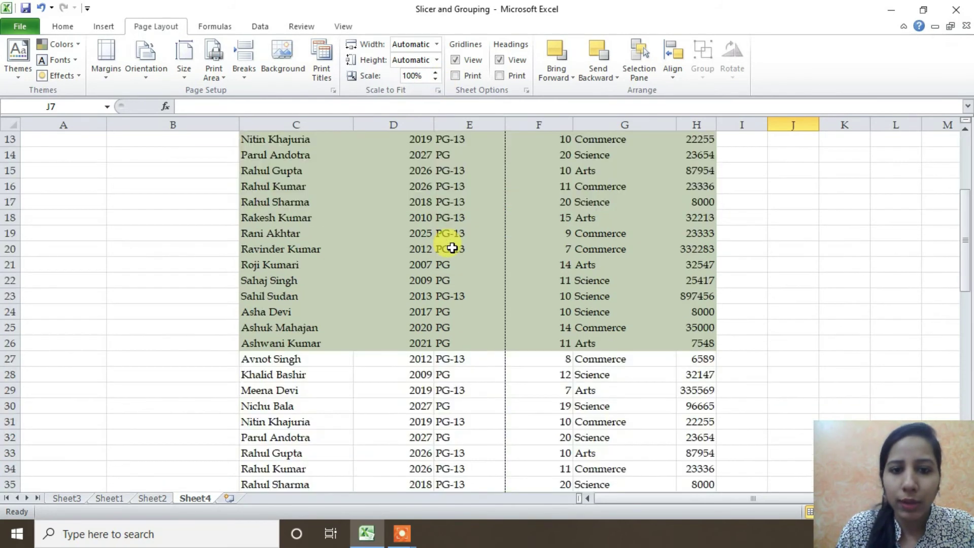
scroll(445, 162, up, 5)
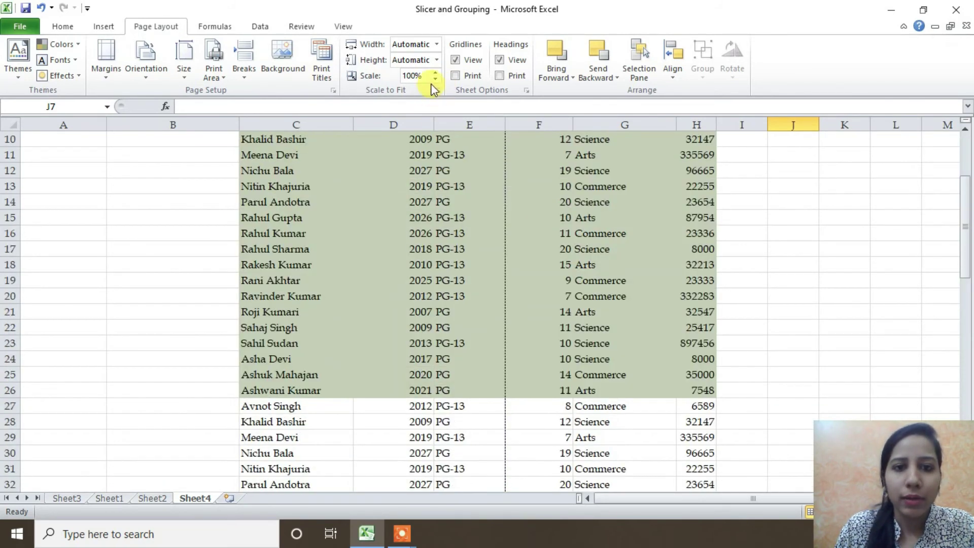
scroll(424, 218, up, 3)
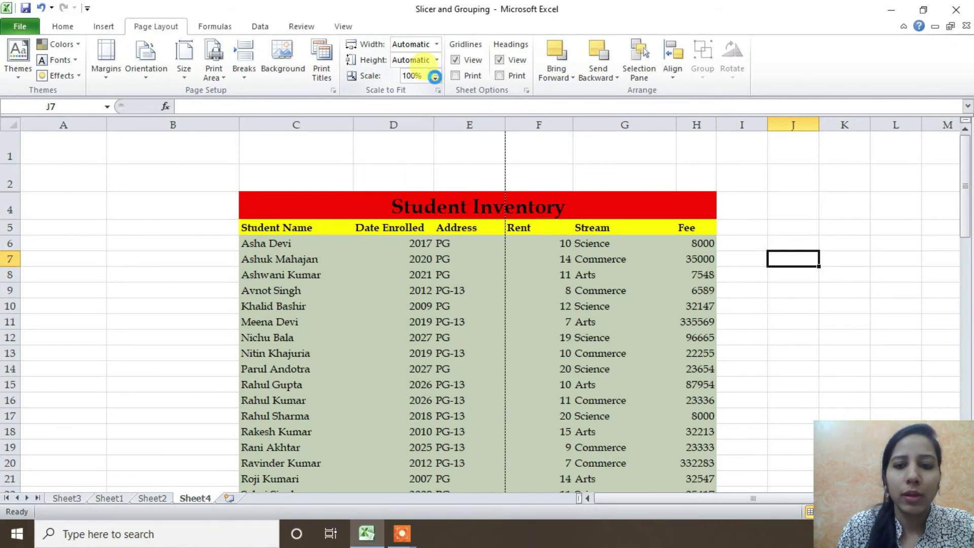
click(435, 77)
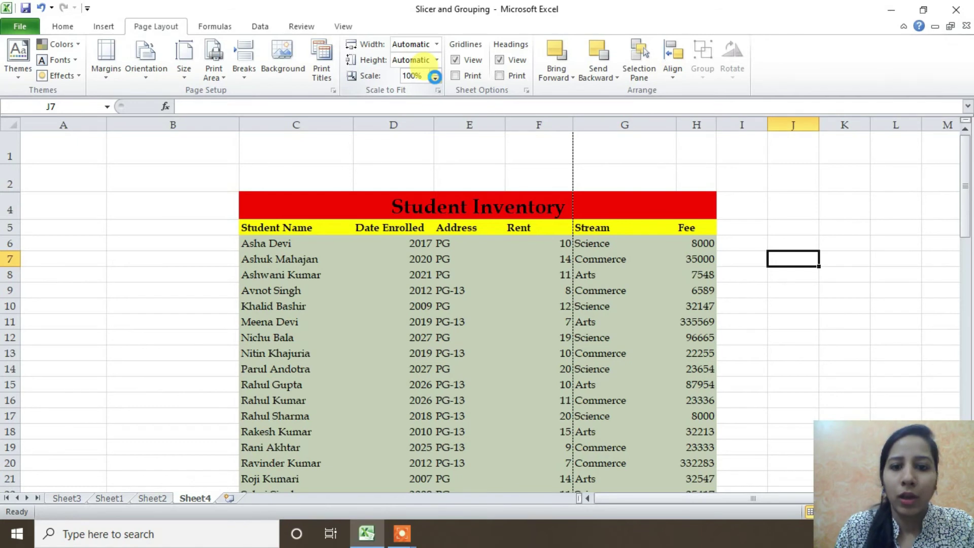
click(435, 77)
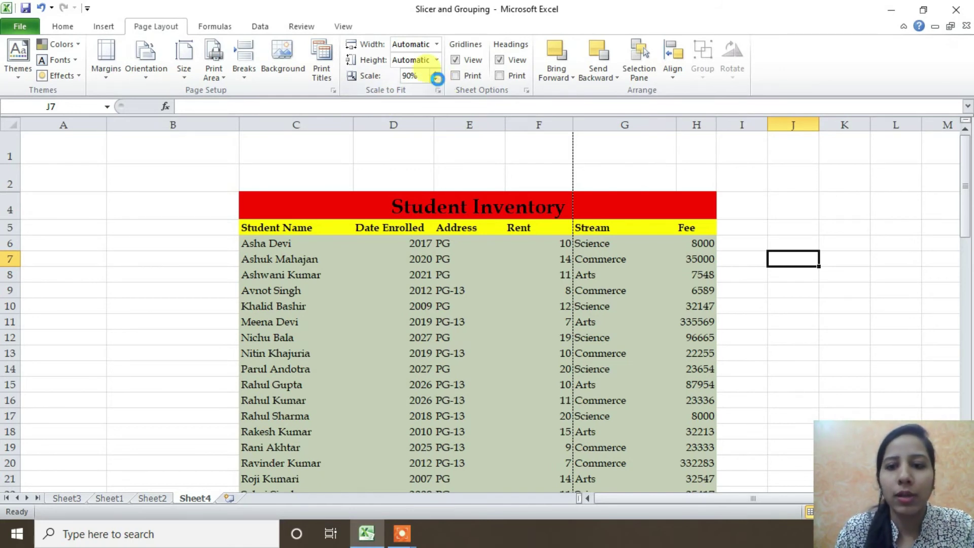
click(435, 74)
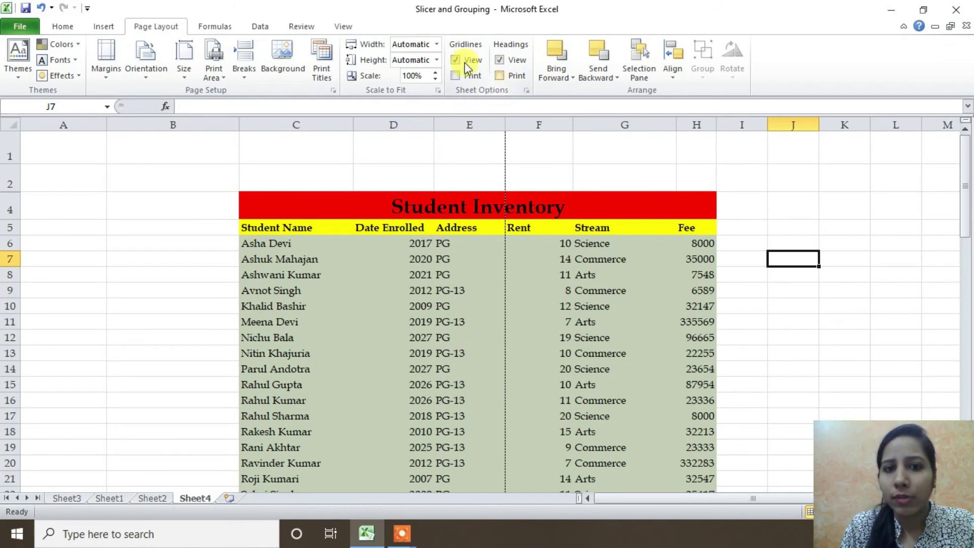
click(487, 180)
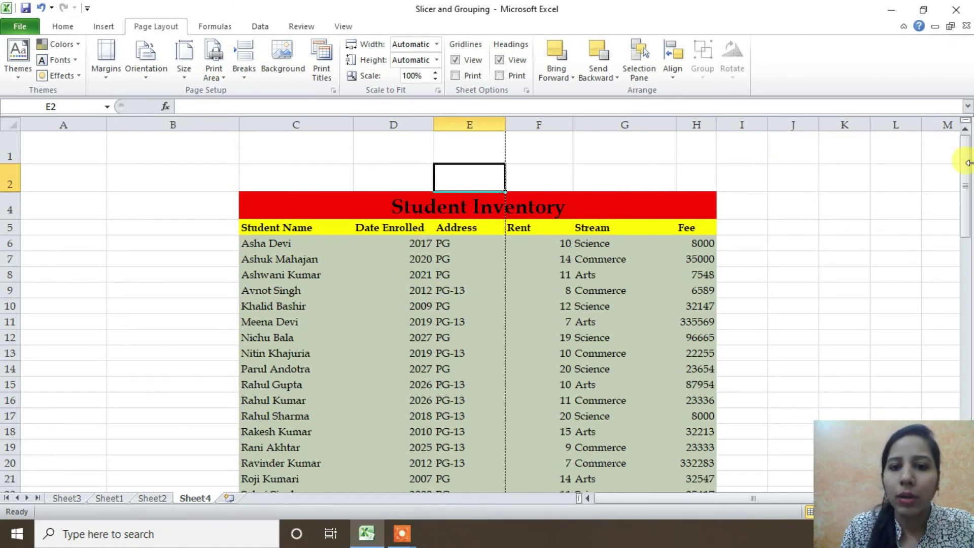
Step: Turn on printing of gridlines and row and column headings, previewing each with Ctrl+P
click(455, 76)
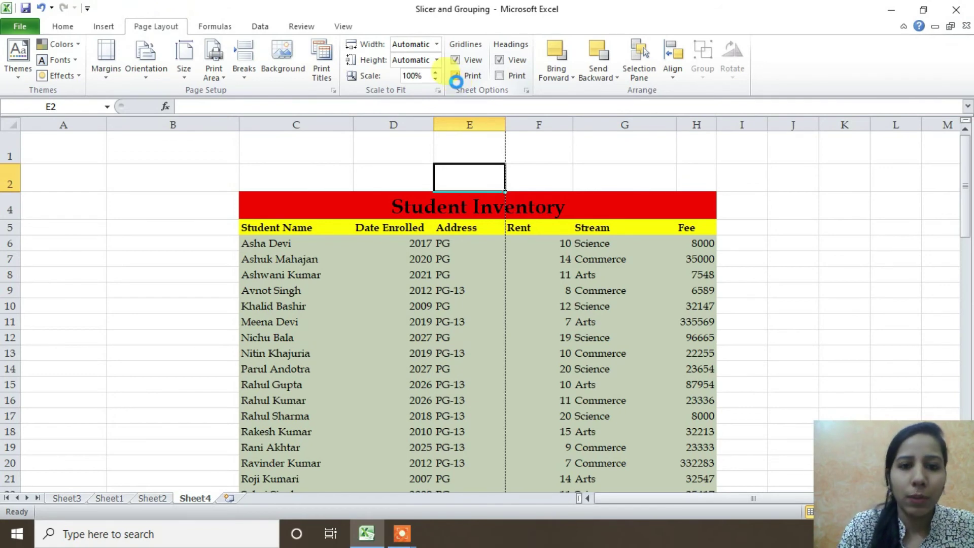
key(ctrl+p)
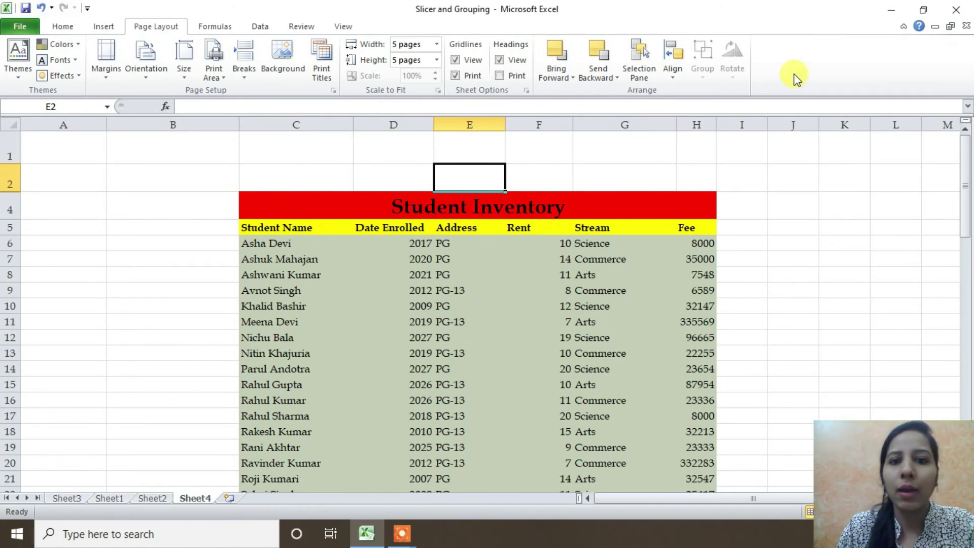
click(499, 75)
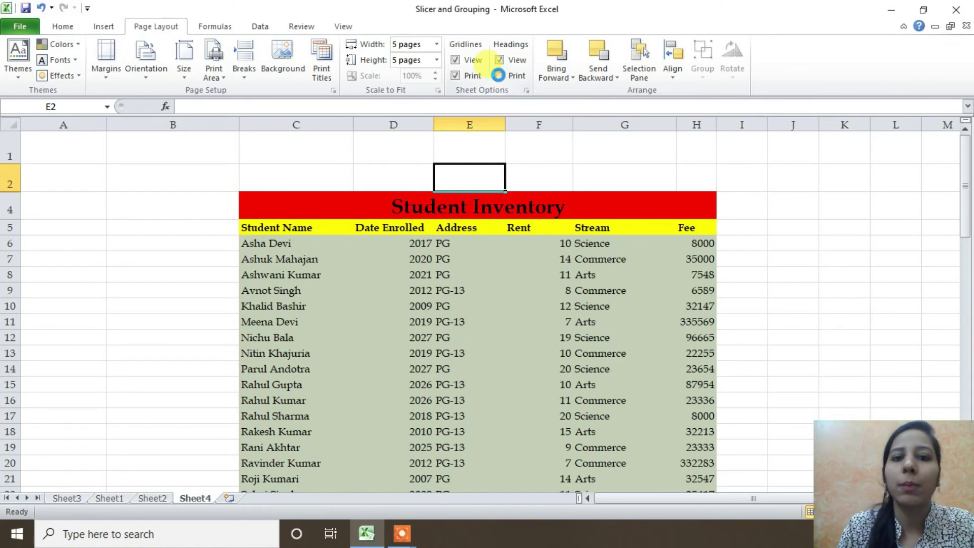
key(ctrl+p)
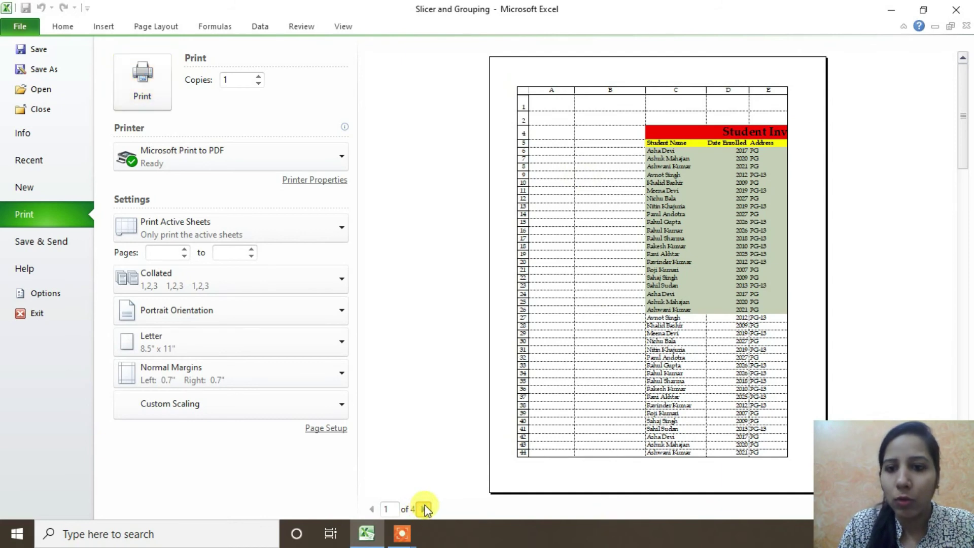
Step: Close the print preview and go back to the sheet's Page Layout options
click(208, 26)
click(156, 26)
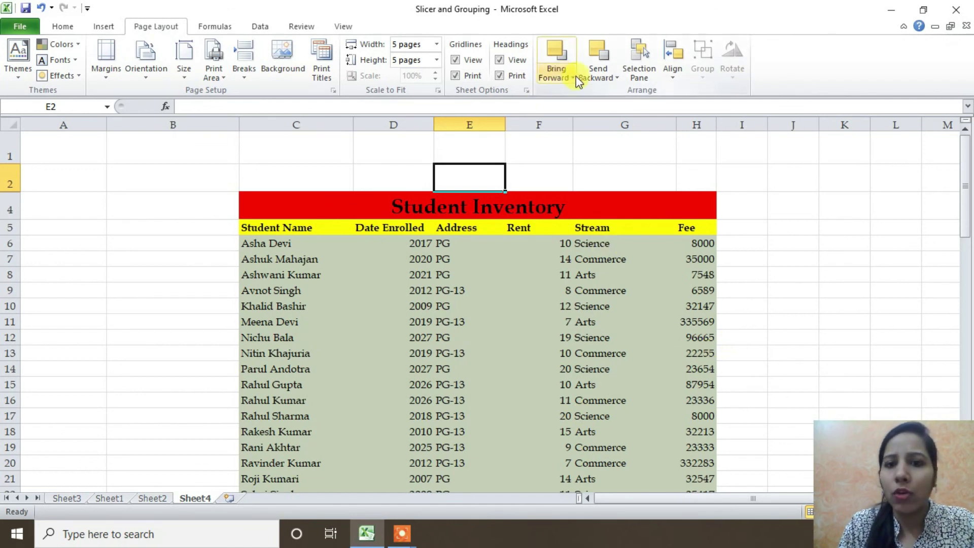
Step: Change Sheet4's page orientation to Landscape
click(808, 246)
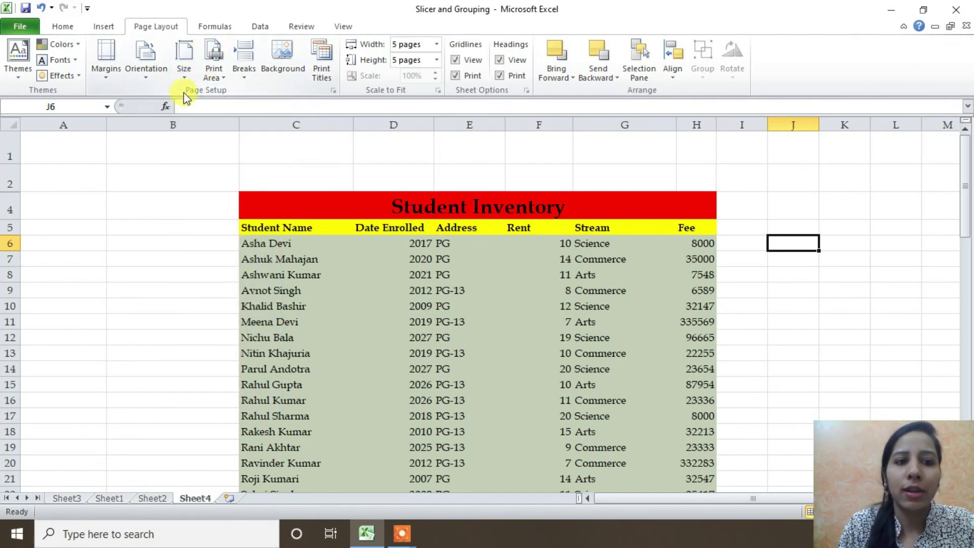
click(183, 75)
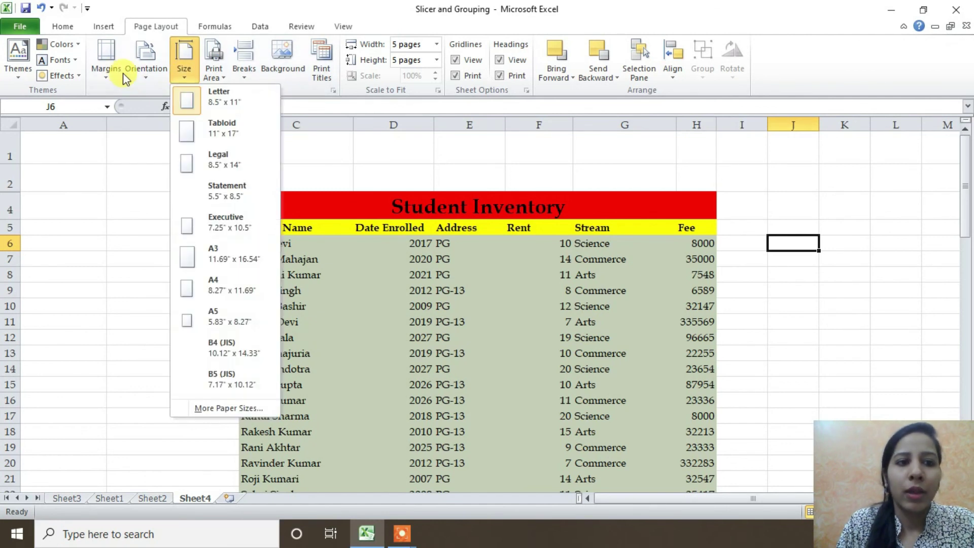
click(143, 75)
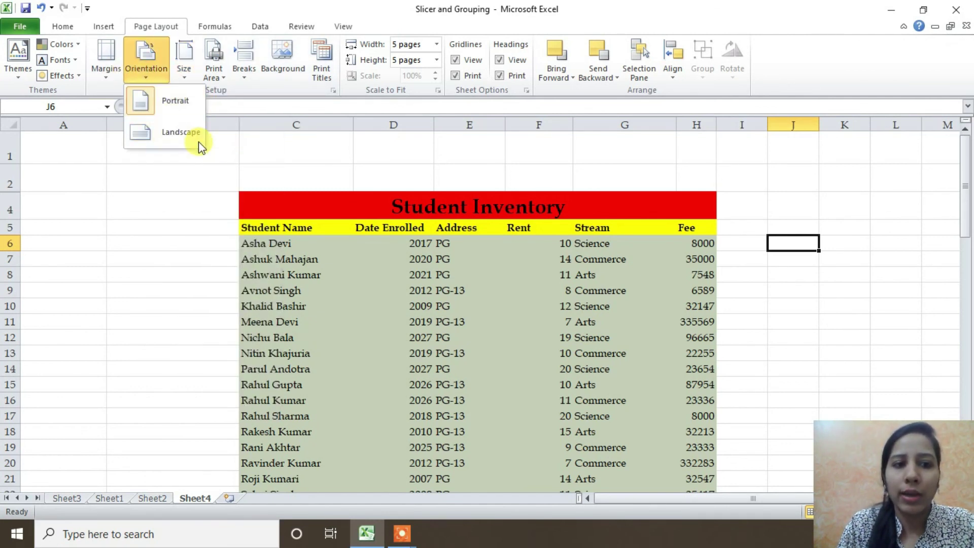
click(185, 145)
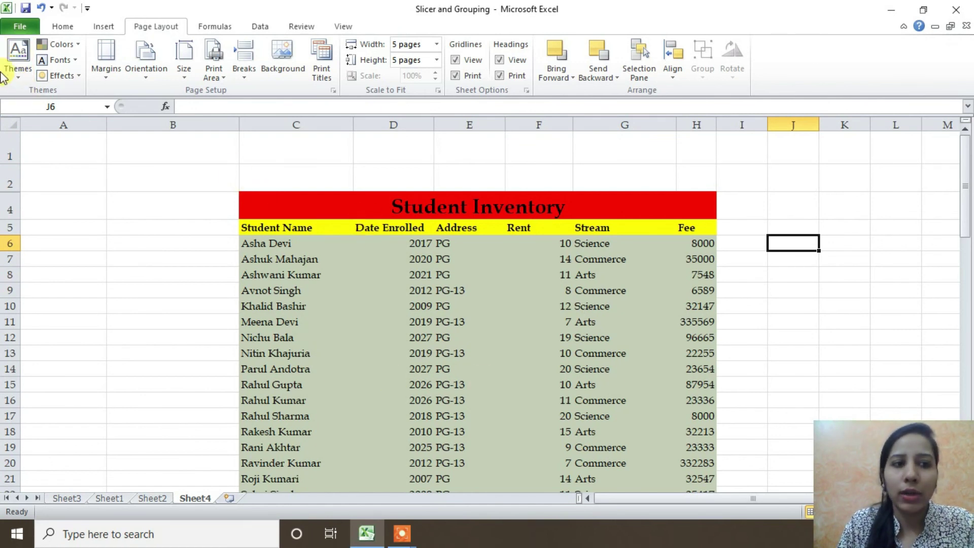
Step: Apply the built-in Essential theme and scroll through the restyled Student Inventory table
click(17, 58)
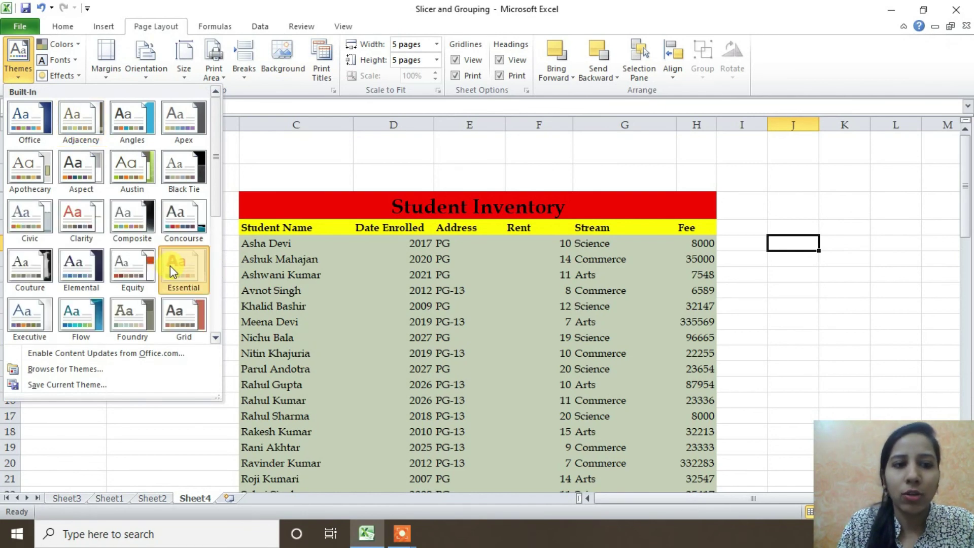
click(169, 266)
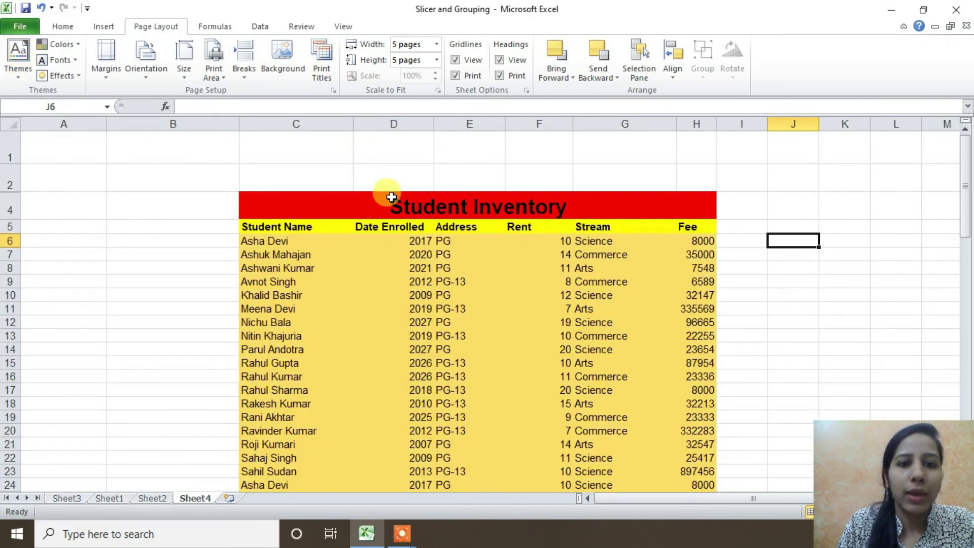
scroll(389, 286, down, 2)
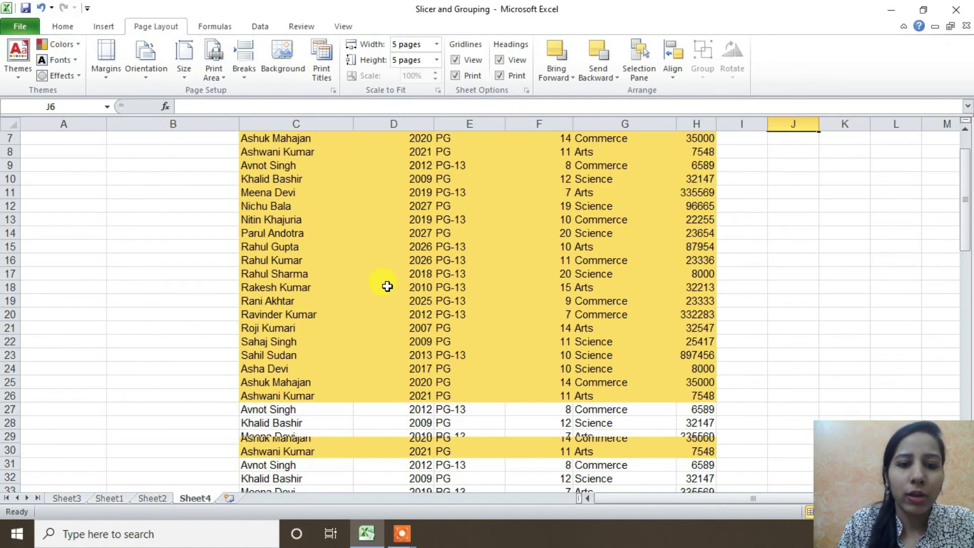
scroll(391, 287, up, 2)
scroll(393, 289, down, 9)
scroll(393, 285, down, 1)
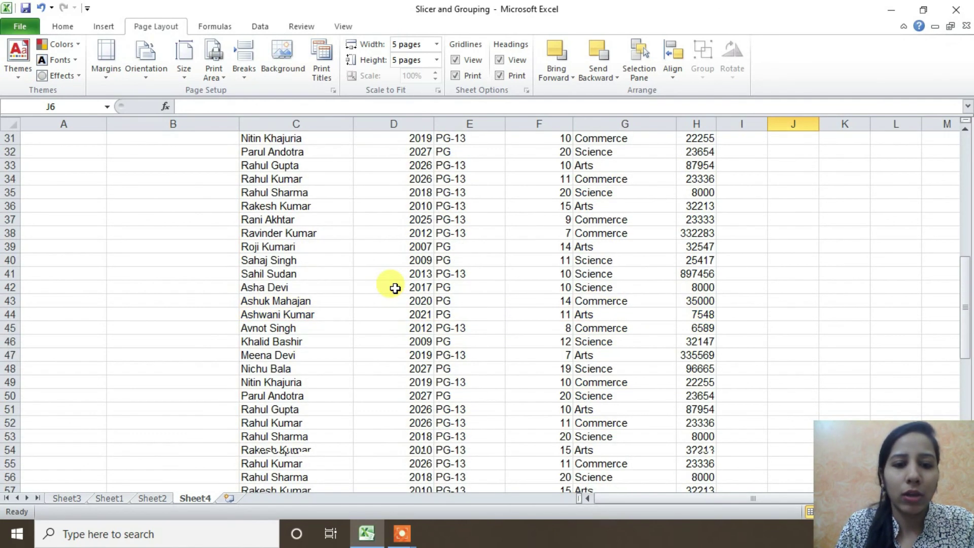
scroll(396, 287, up, 9)
scroll(397, 288, up, 1)
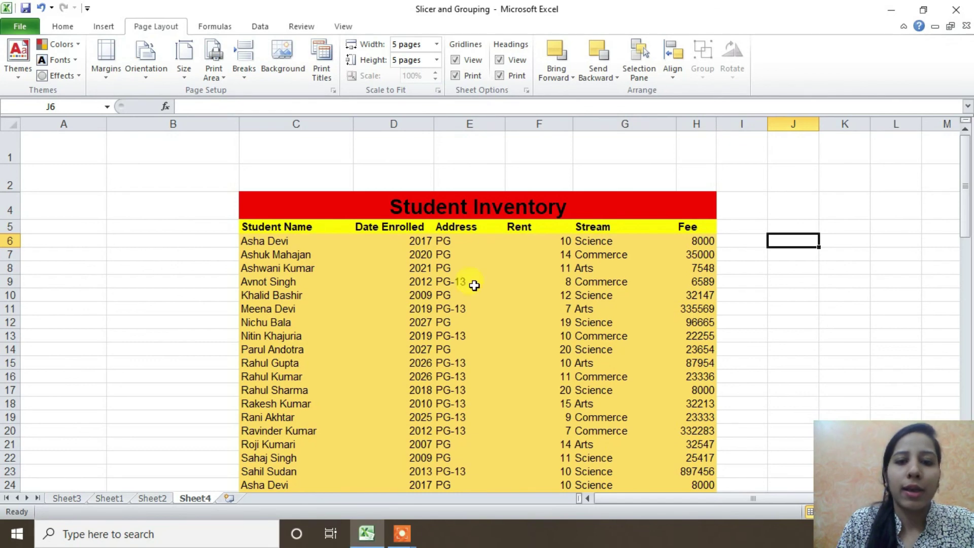
scroll(385, 288, down, 1)
scroll(385, 288, down, 1)
scroll(385, 288, up, 2)
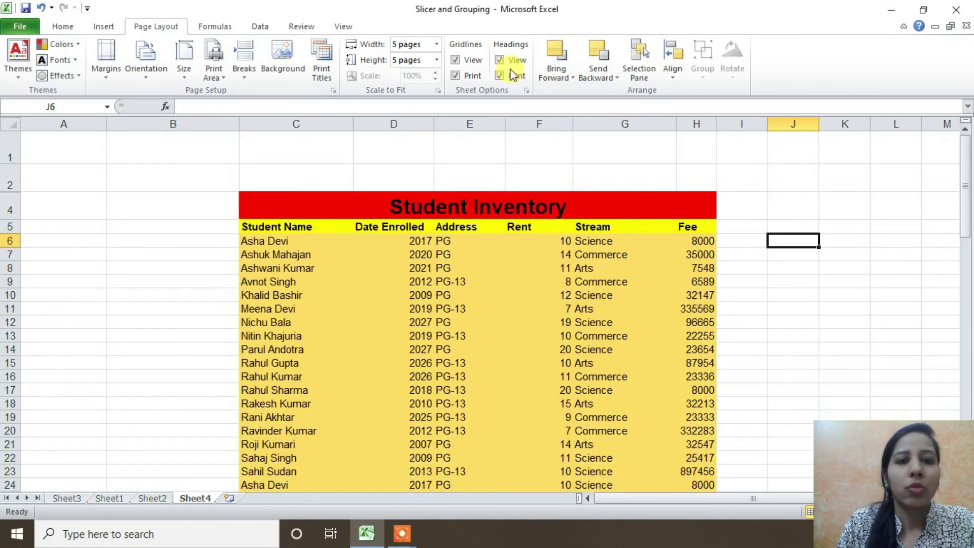